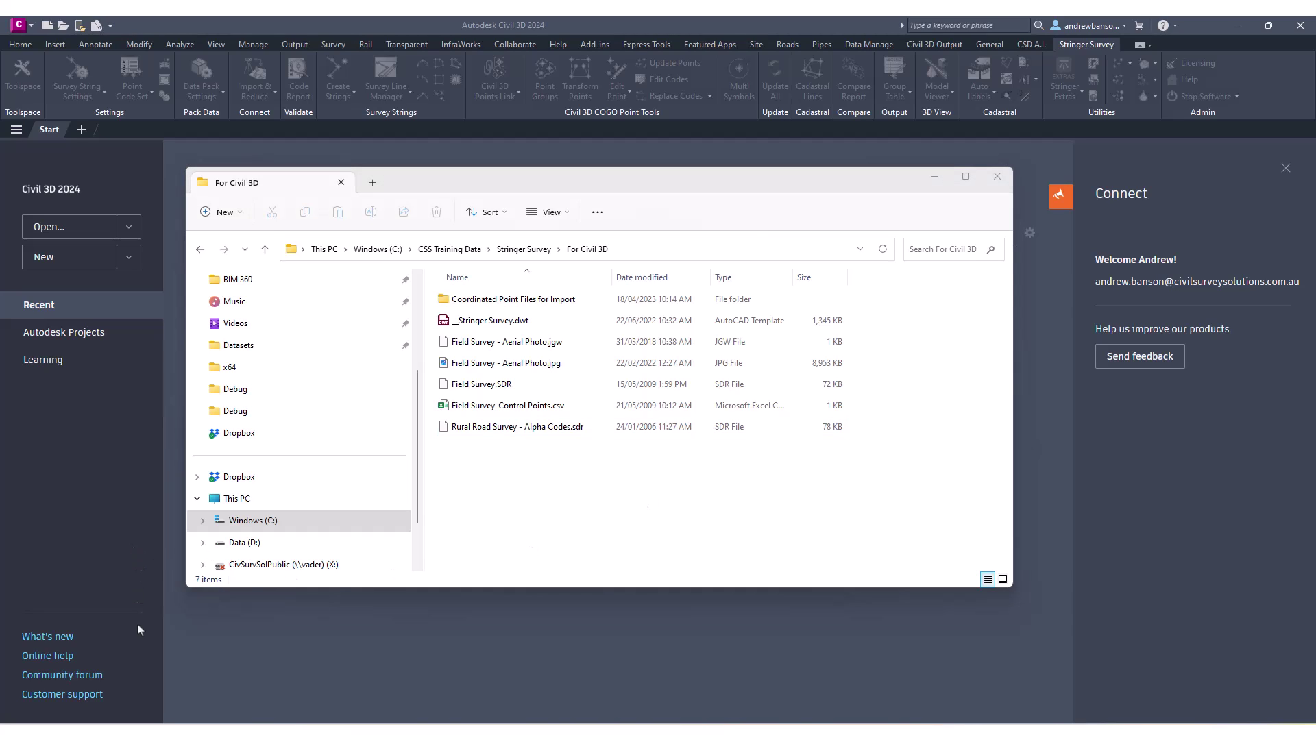
Check the full path of the For Civil 3D training data folder.
click(511, 532)
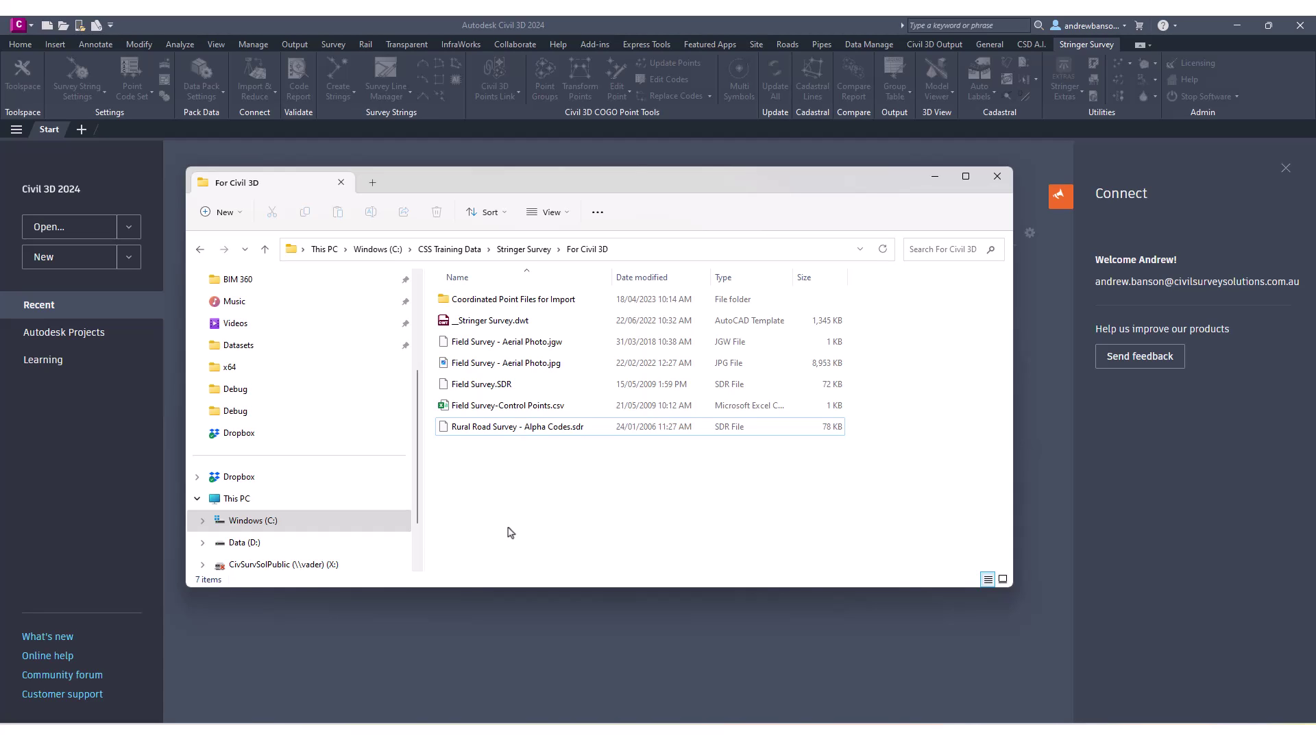
click(649, 250)
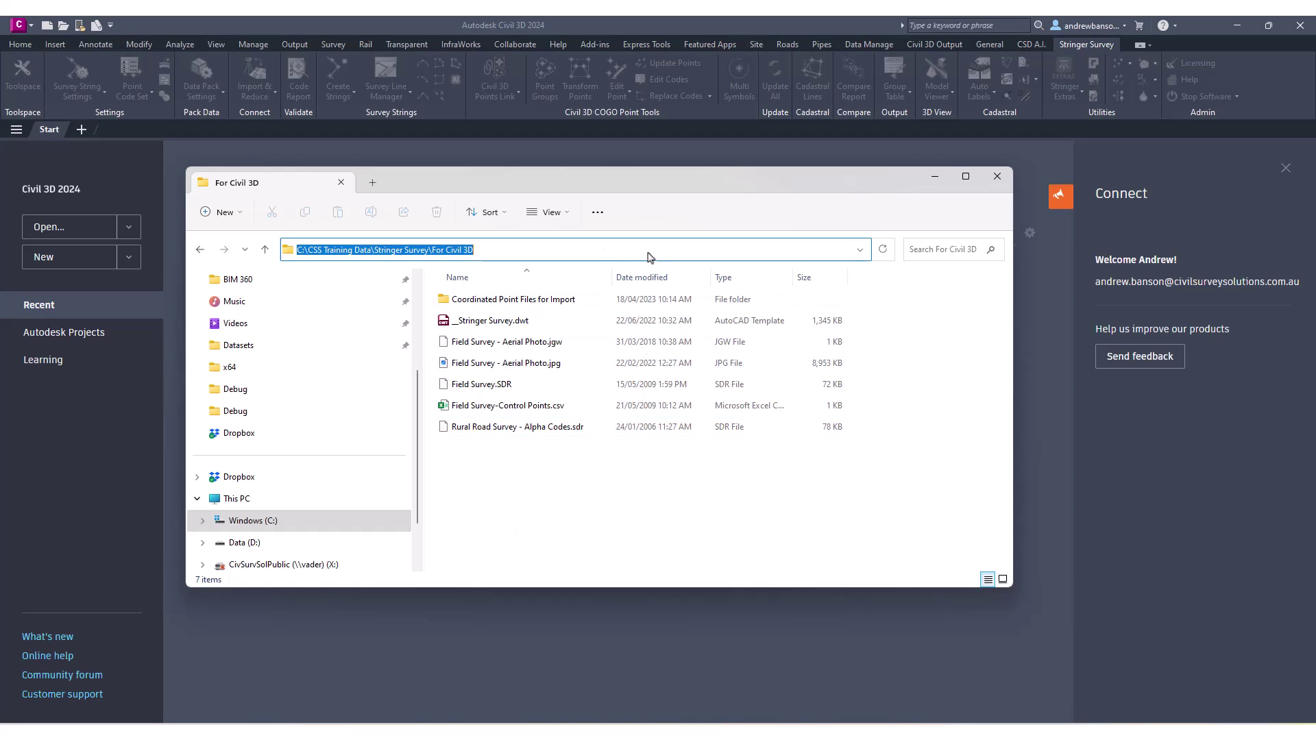
drag(588, 250, 234, 259)
click(677, 514)
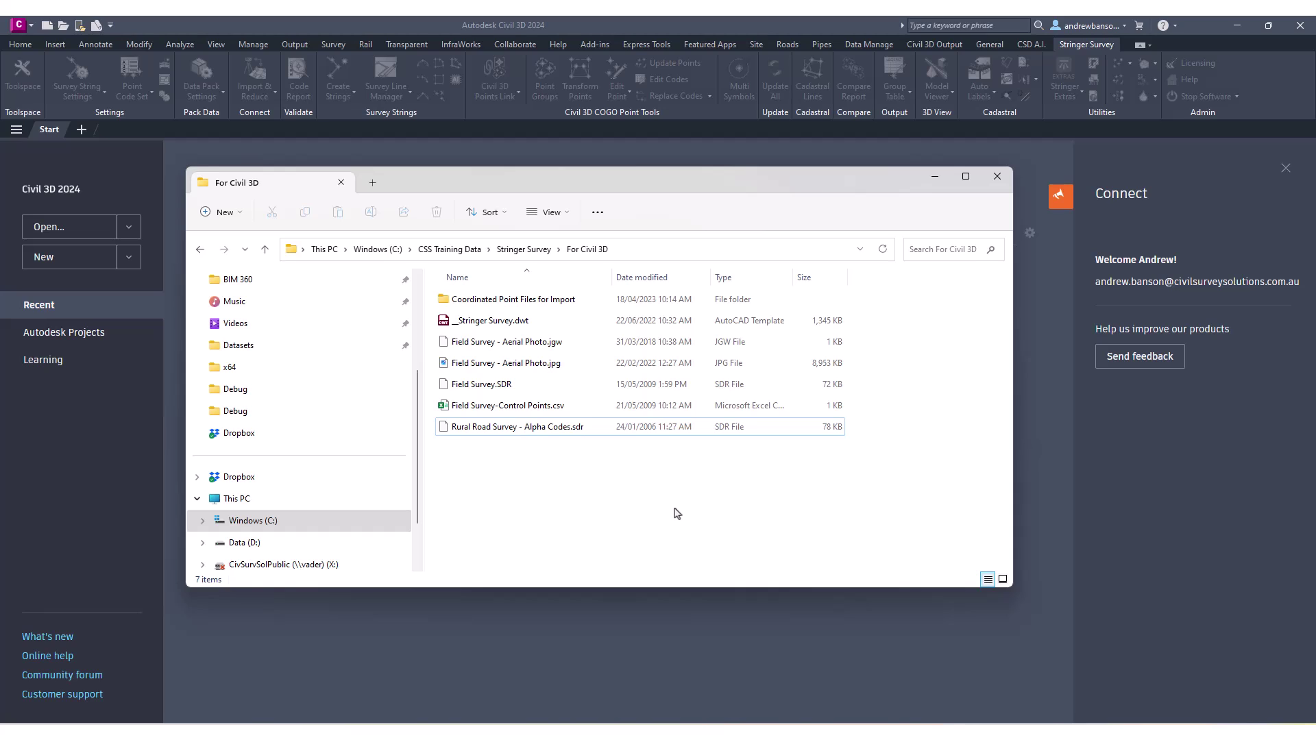
drag(650, 185, 707, 189)
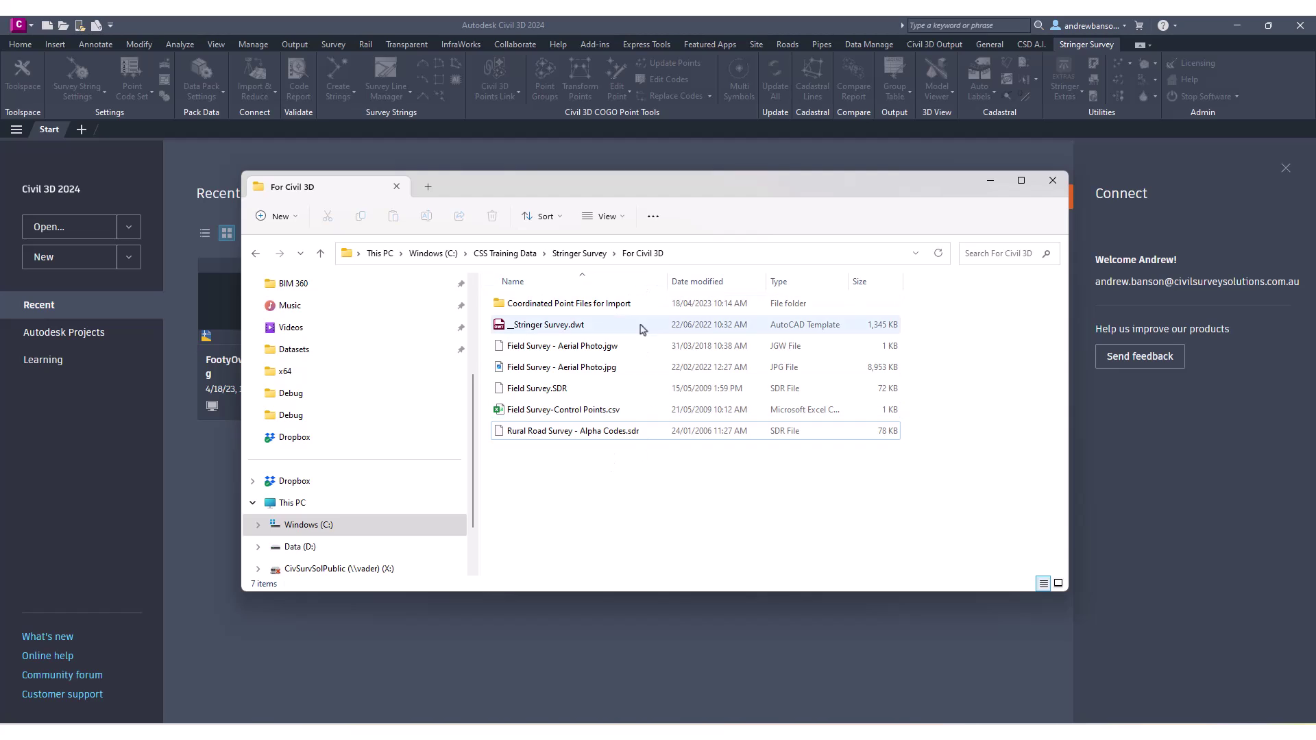
Review the training files: the __Stringer Survey.dwt template, the Field Survey aerial photo JPG and JGW files, and Field Survey.SDR.
click(544, 346)
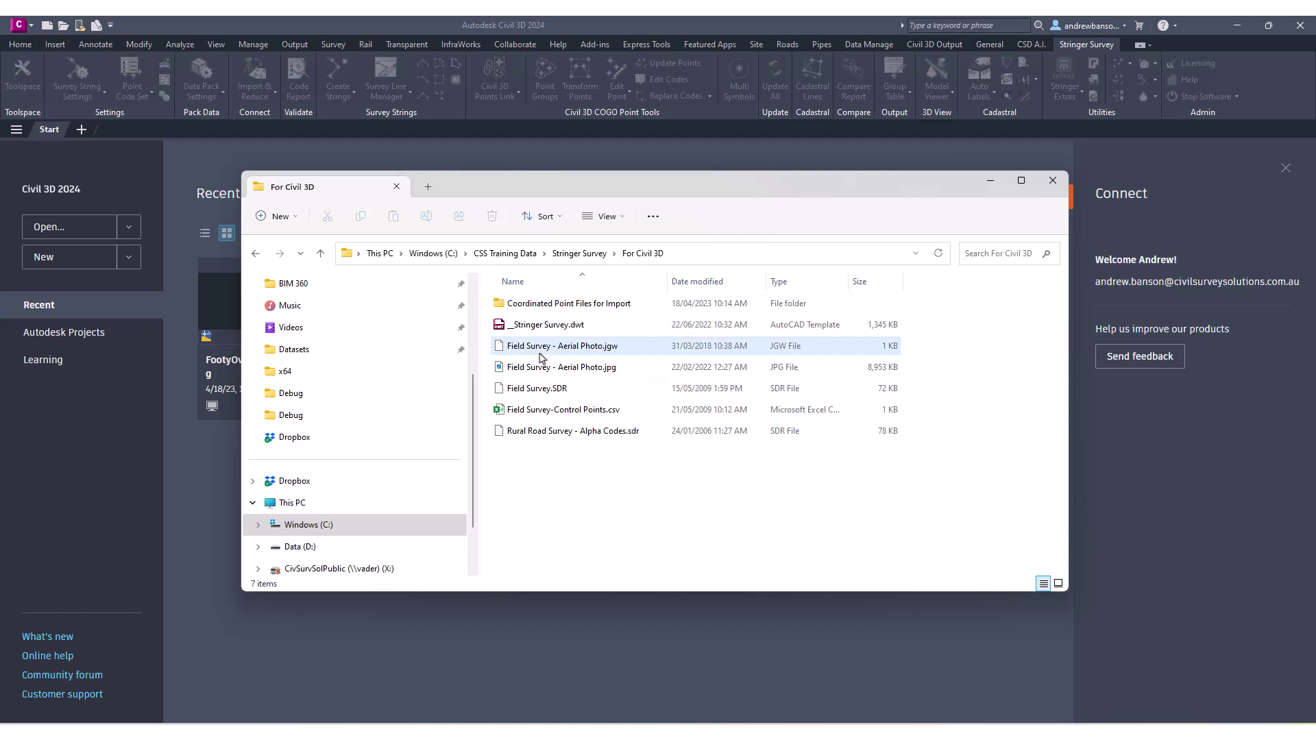
click(558, 327)
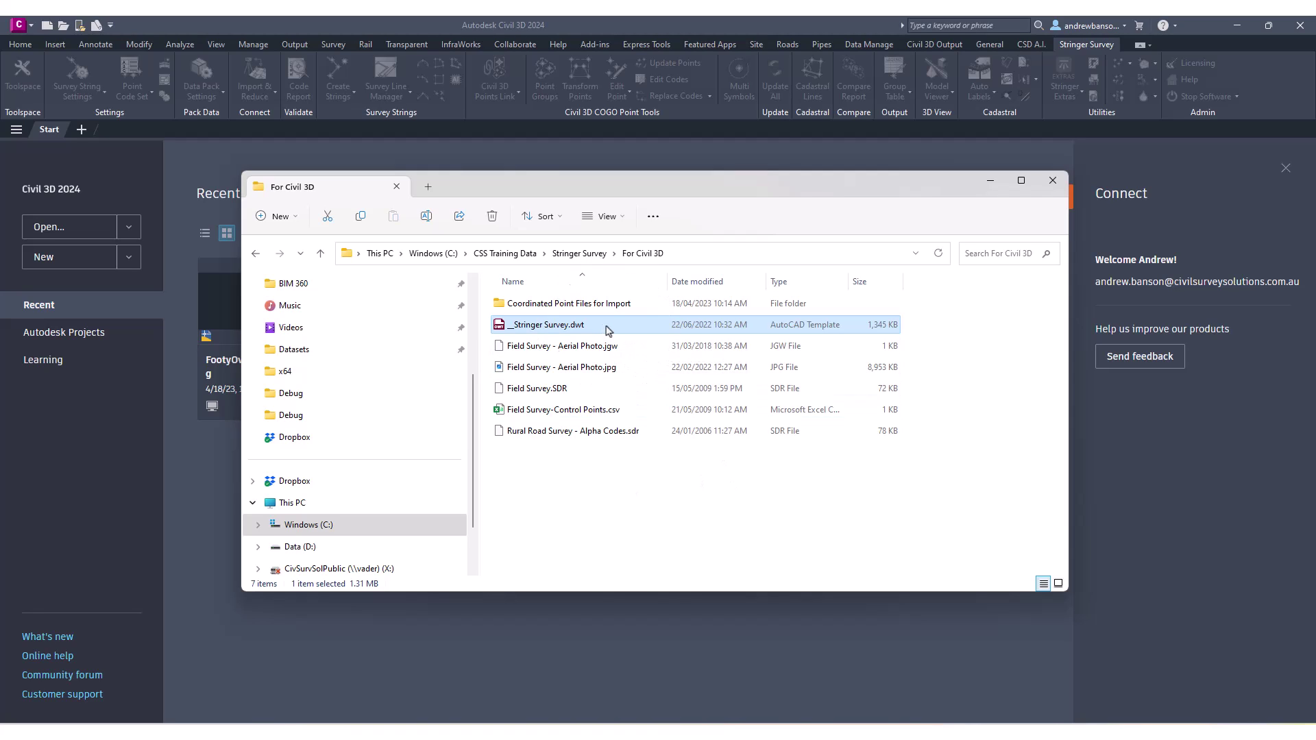
click(620, 369)
click(618, 347)
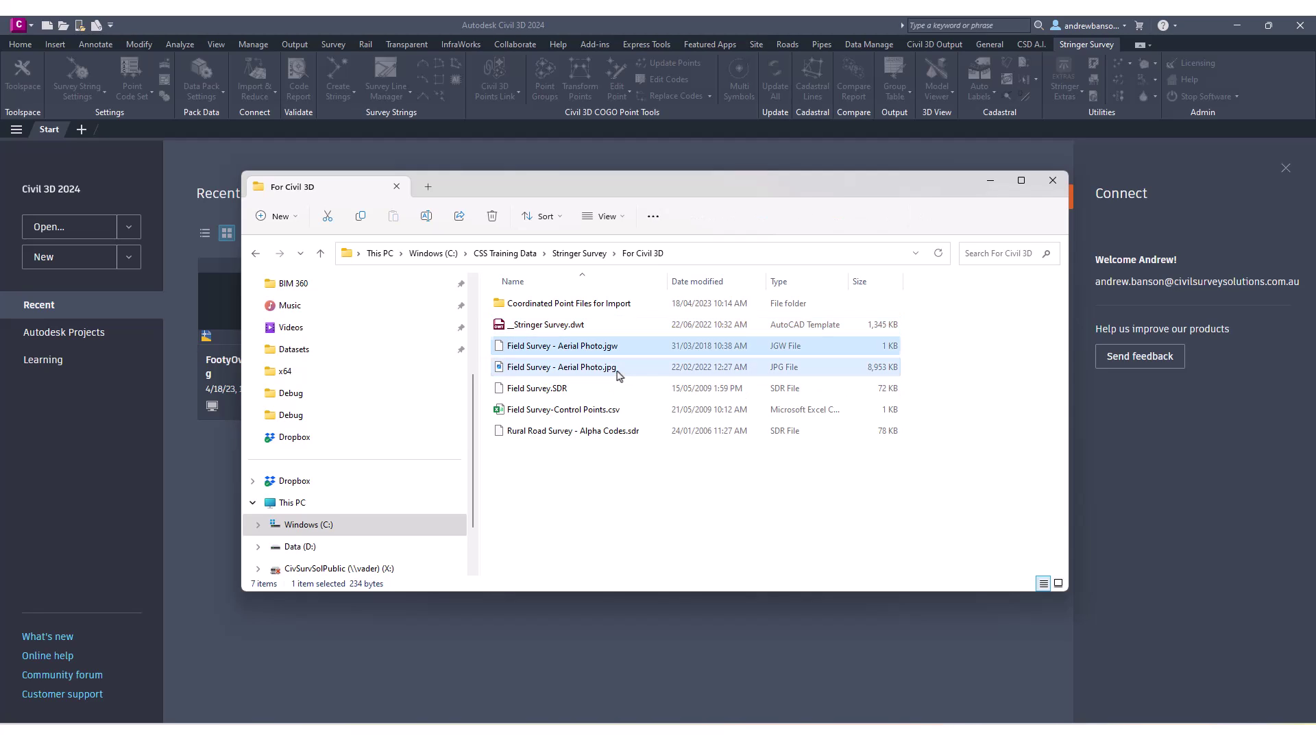
click(600, 370)
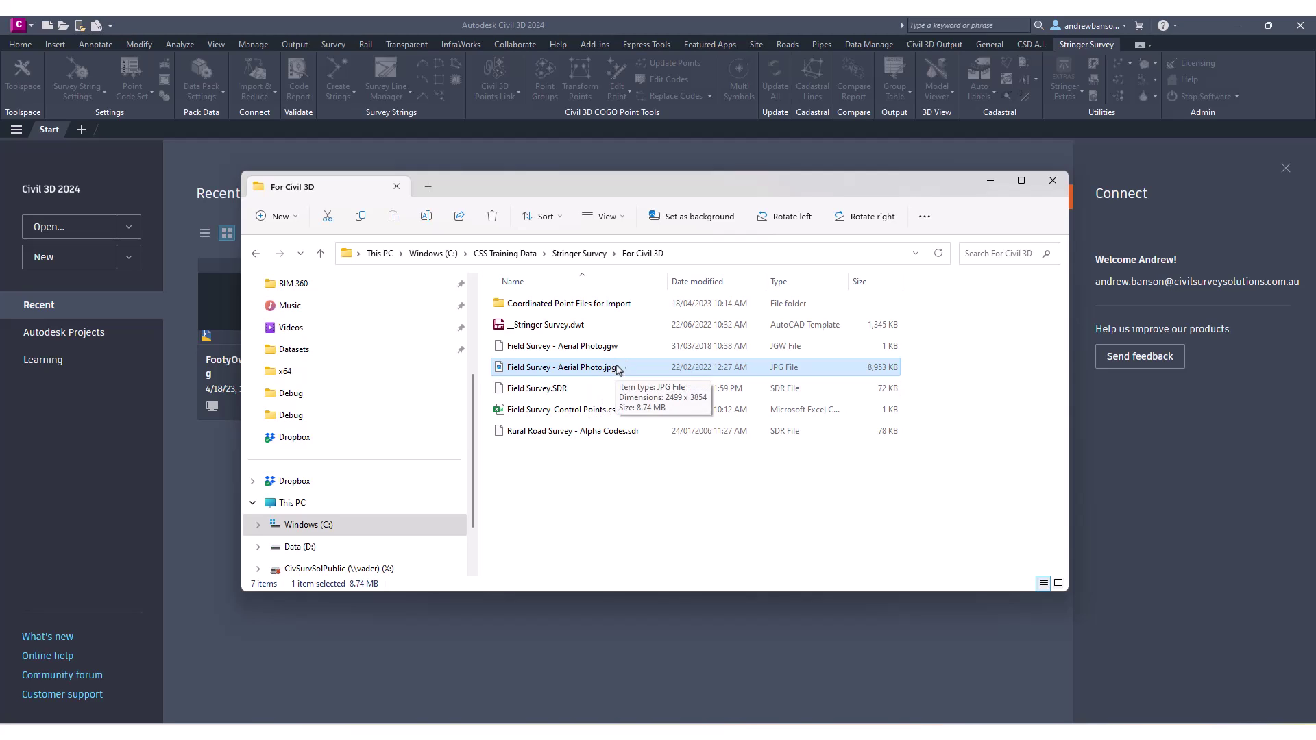
click(626, 347)
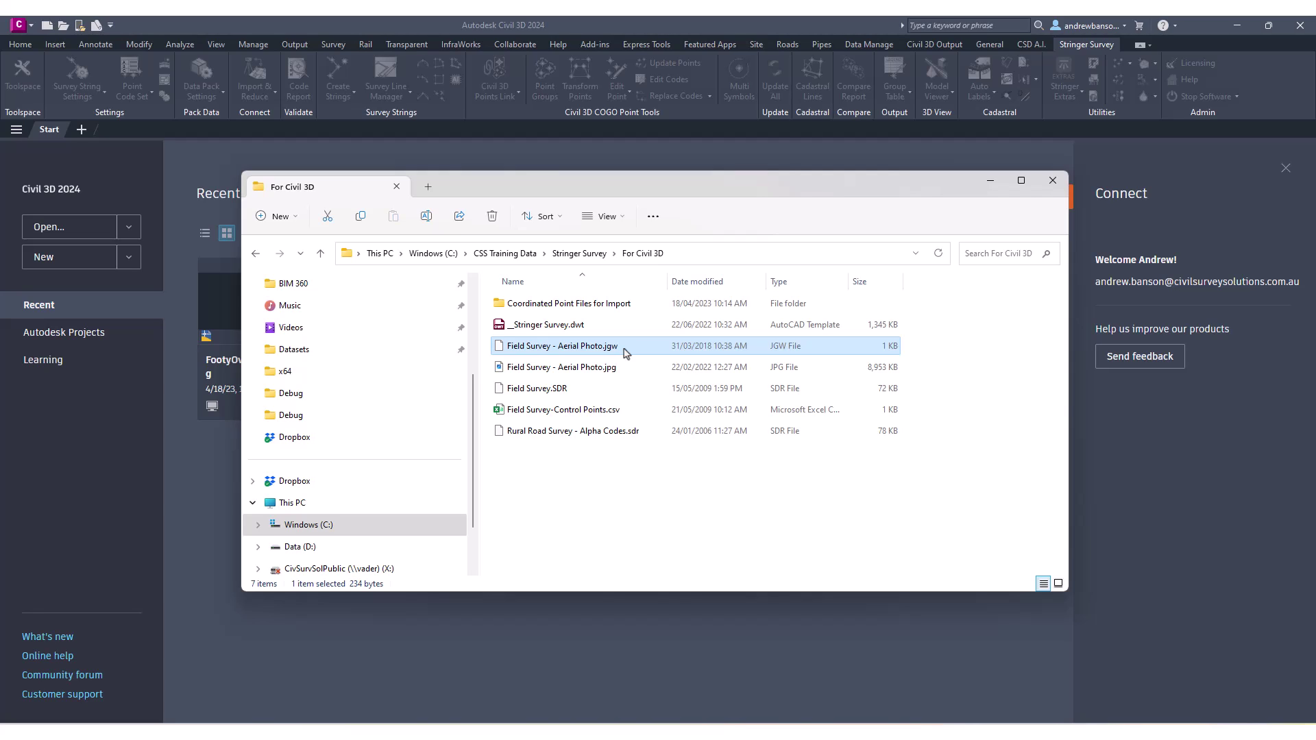
click(552, 393)
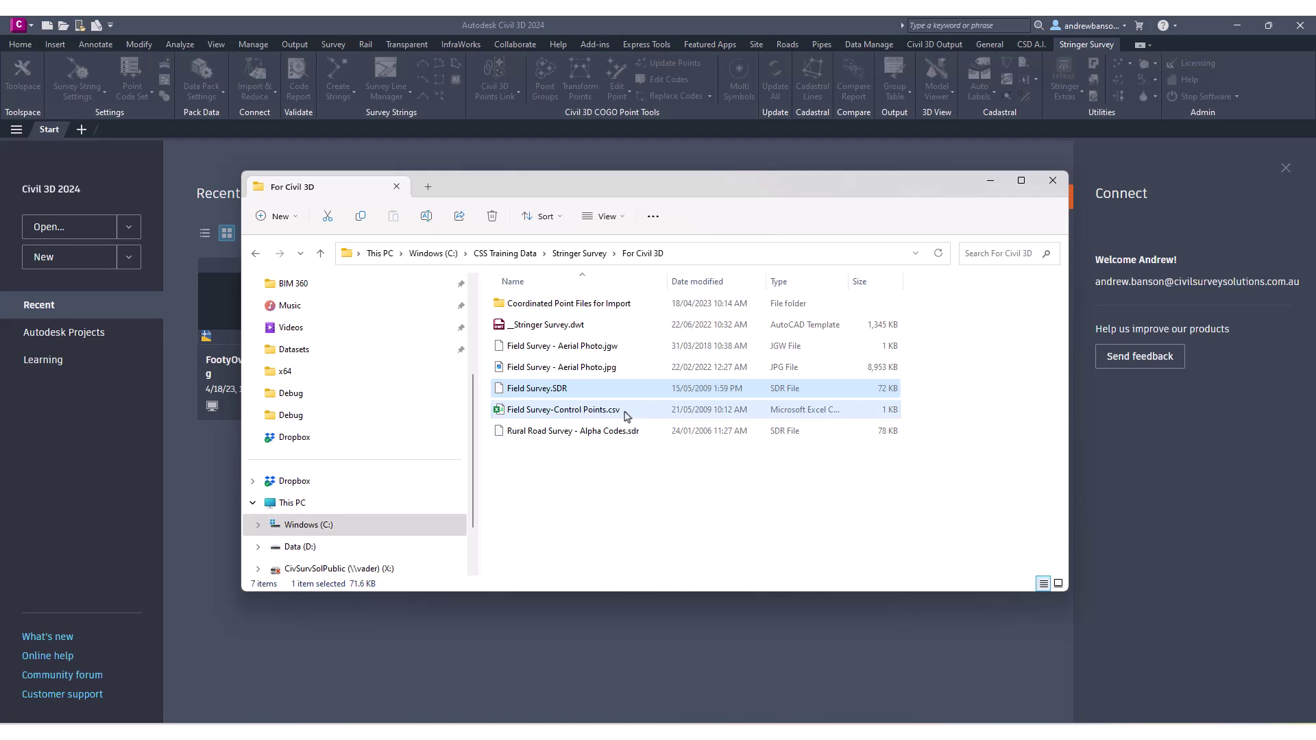
Open Field Survey-Control Points.csv in Excel and widen columns B and C to fit the full coordinates.
click(603, 414)
double_click(599, 410)
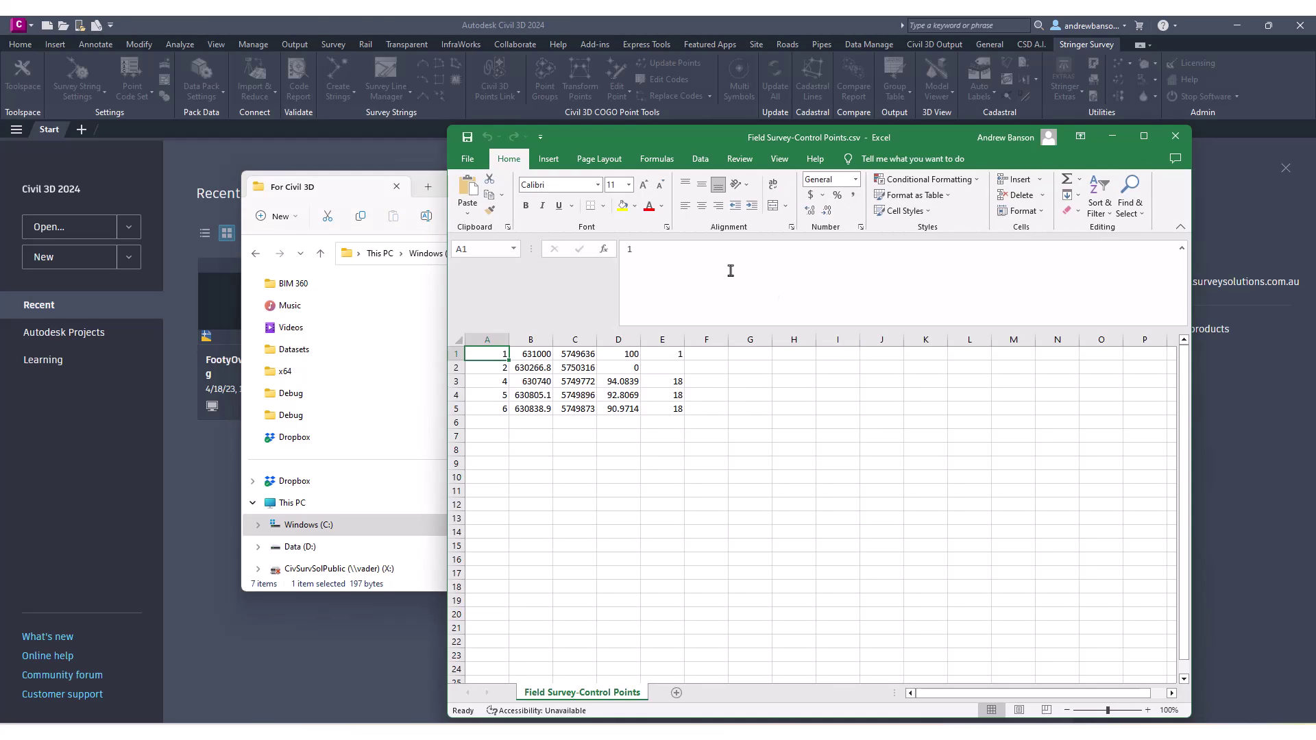
drag(793, 141, 947, 106)
double_click(709, 304)
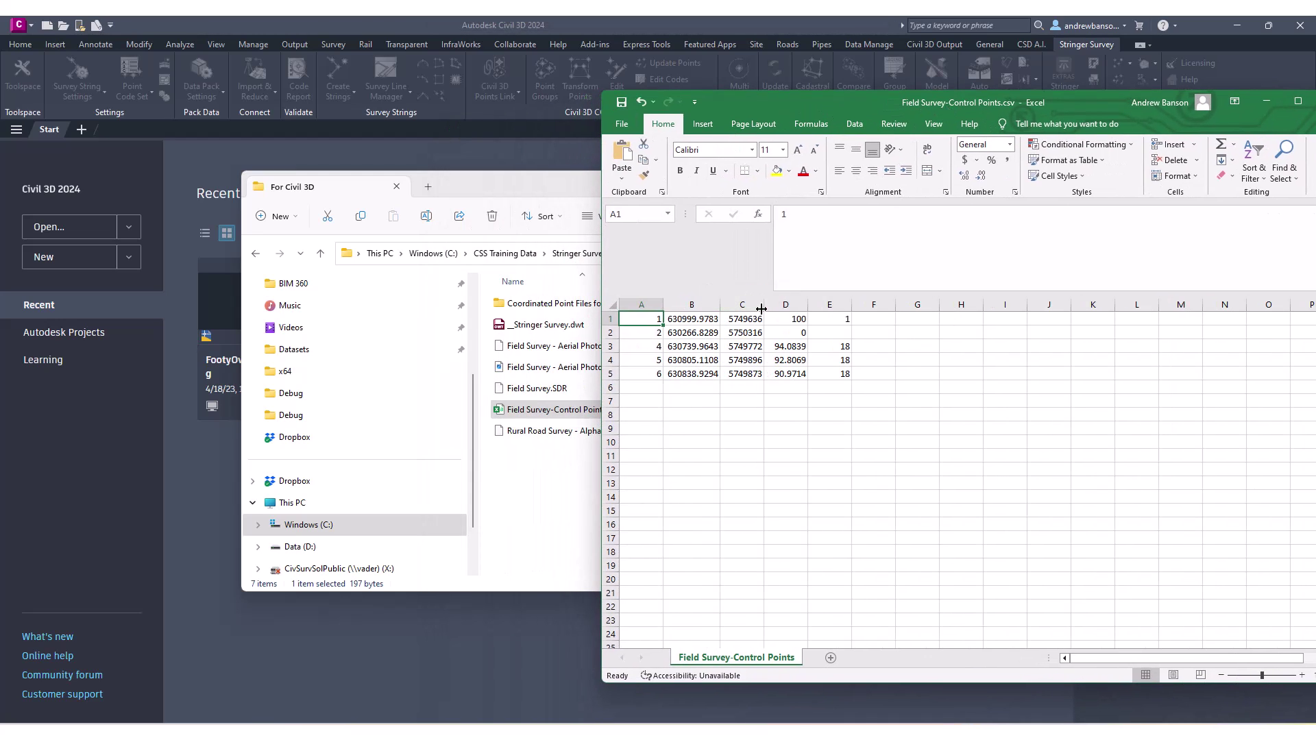
double_click(762, 304)
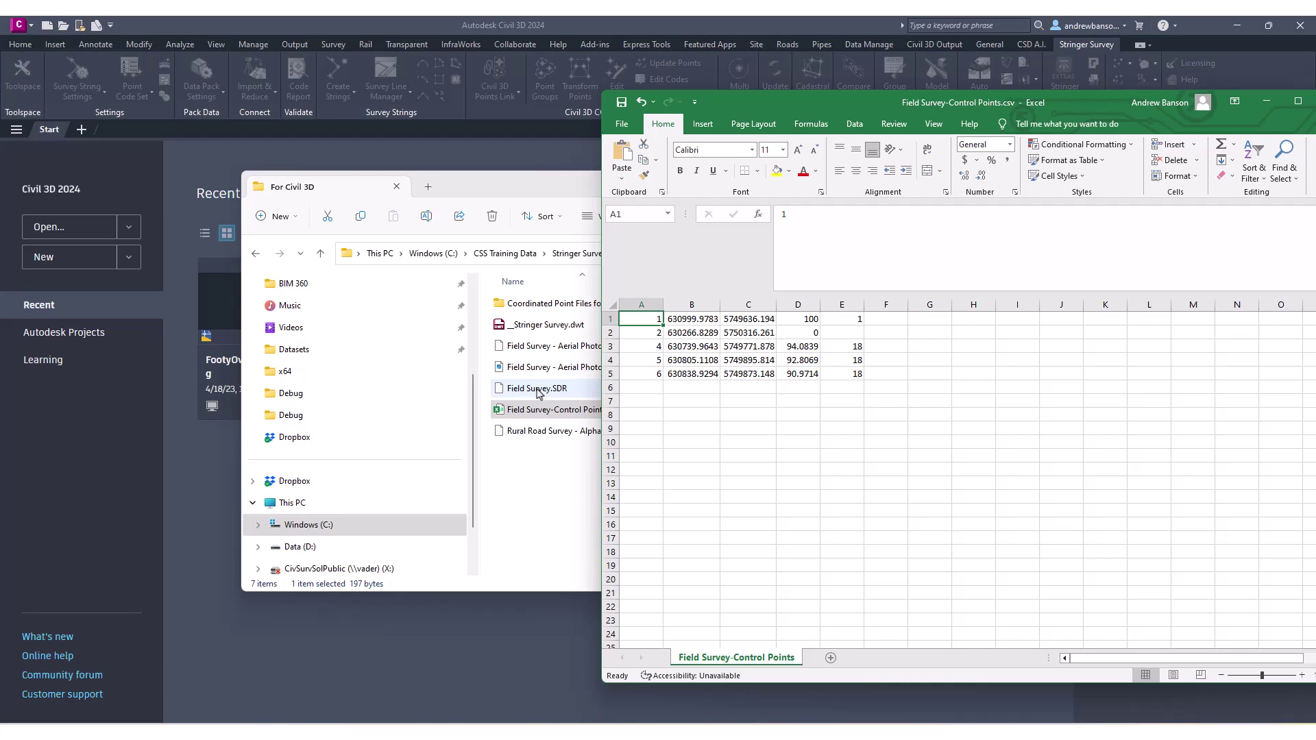
Examine the control point numbers and the elevation of point 2, and close the workbook without saving.
click(655, 330)
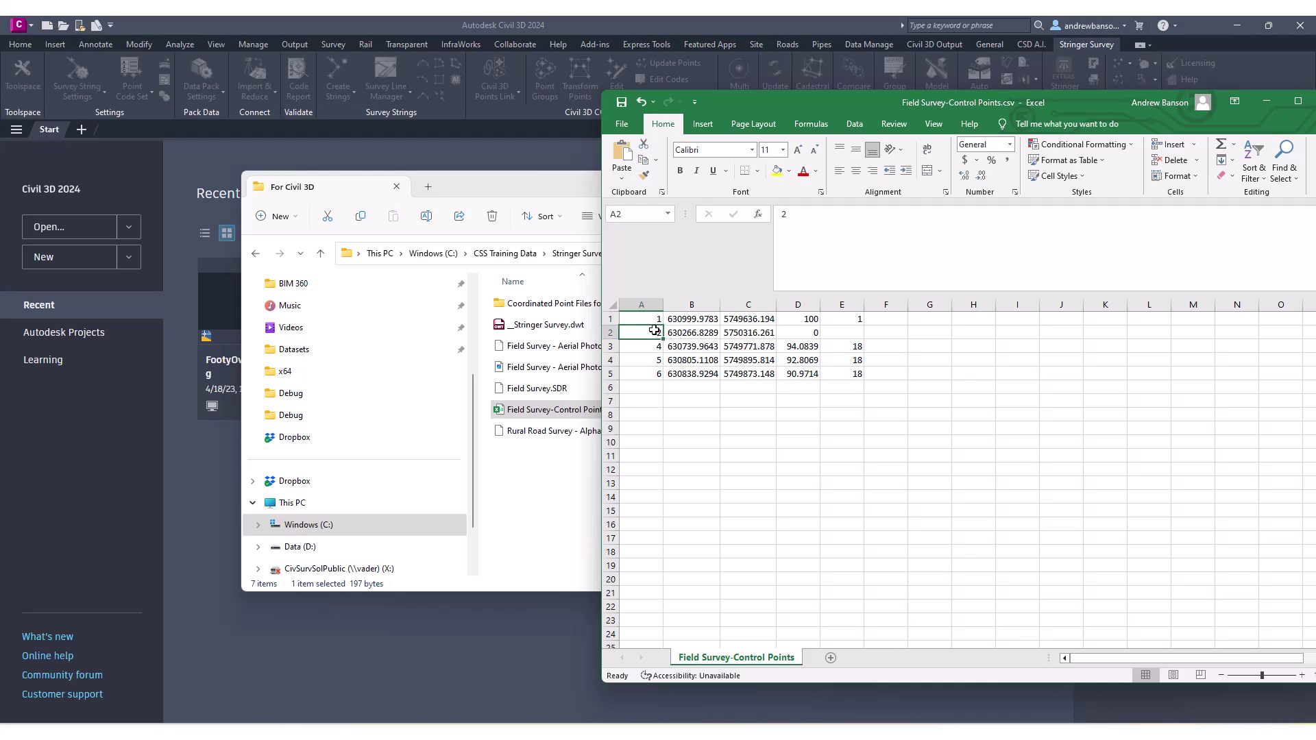
click(651, 344)
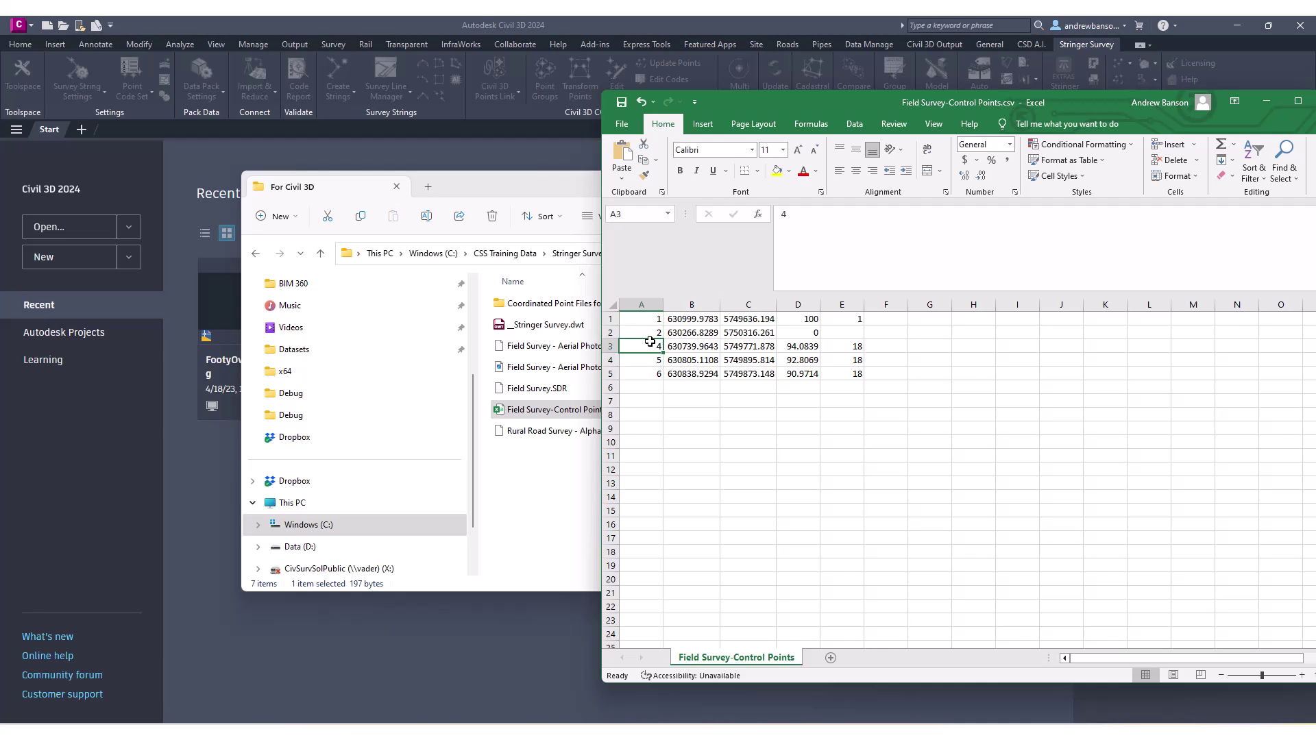
click(653, 336)
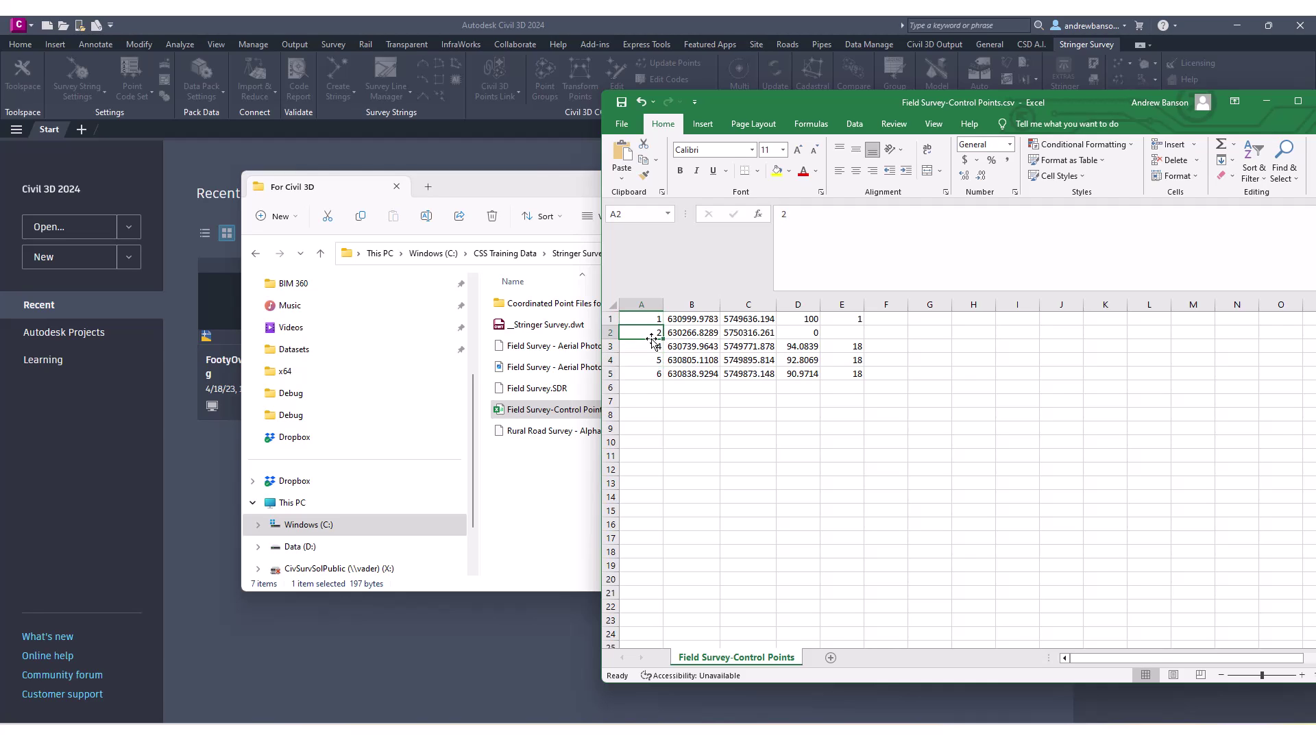
click(653, 337)
click(803, 333)
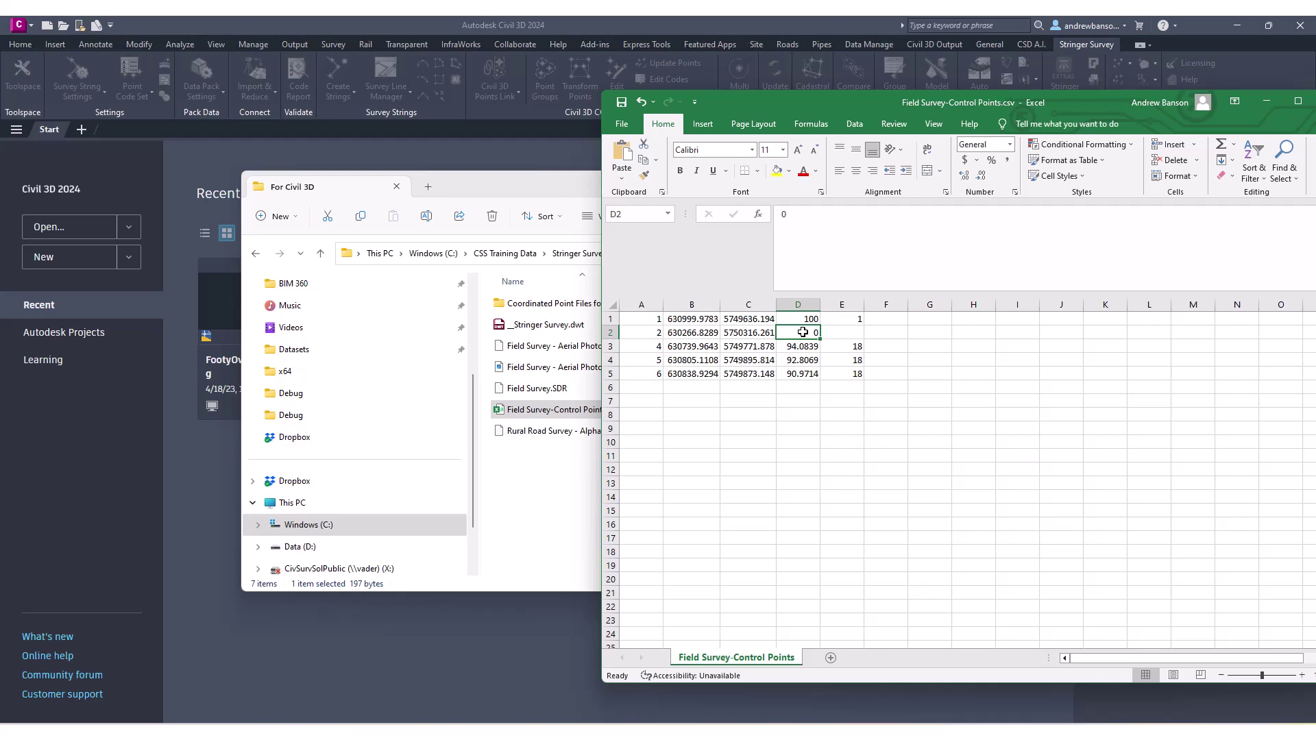
drag(951, 100, 886, 96)
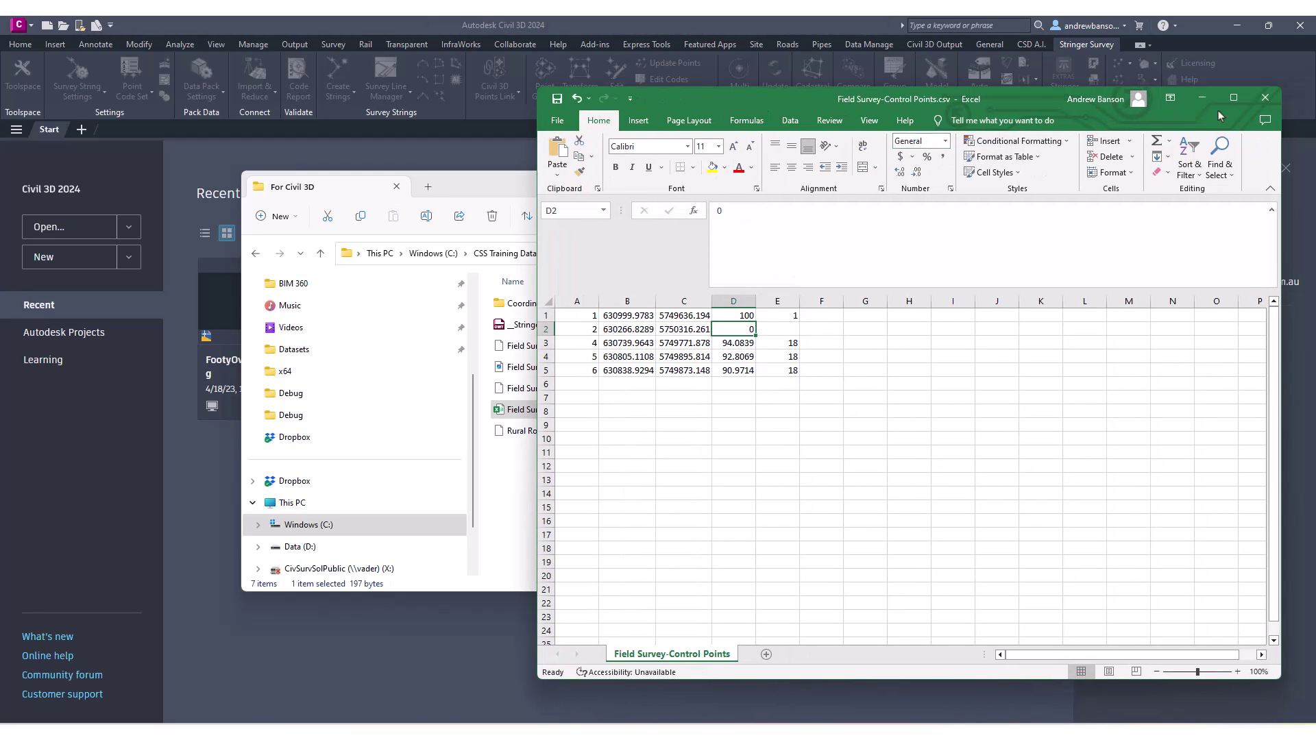
click(1265, 97)
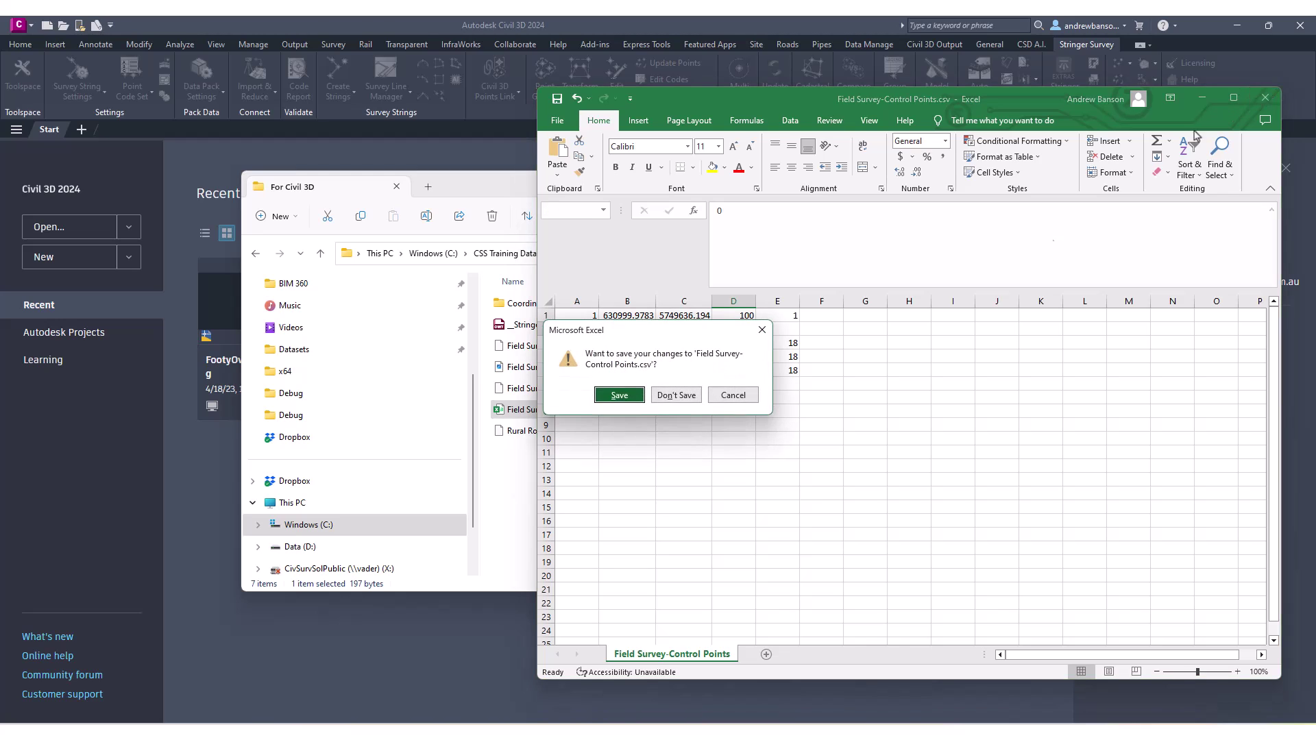
click(676, 395)
Copy the path of the For Civil 3D folder that holds the survey files.
click(578, 432)
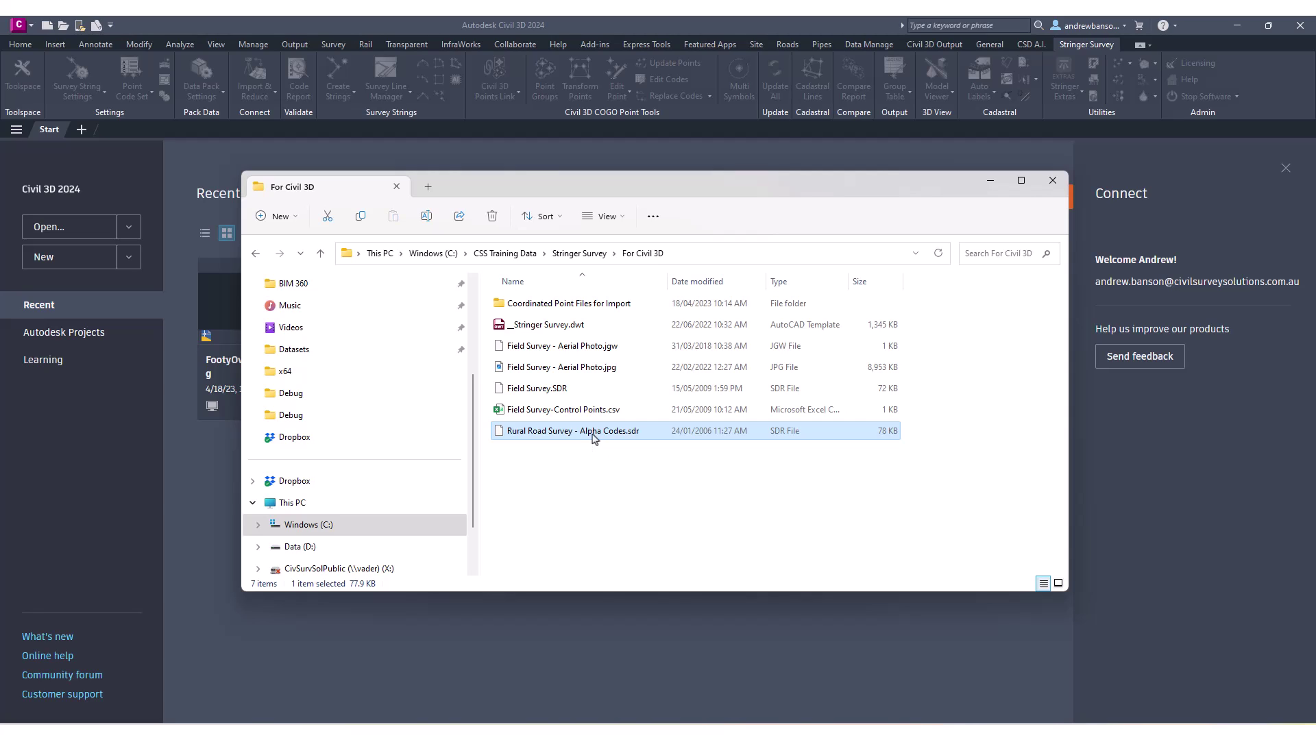
click(593, 470)
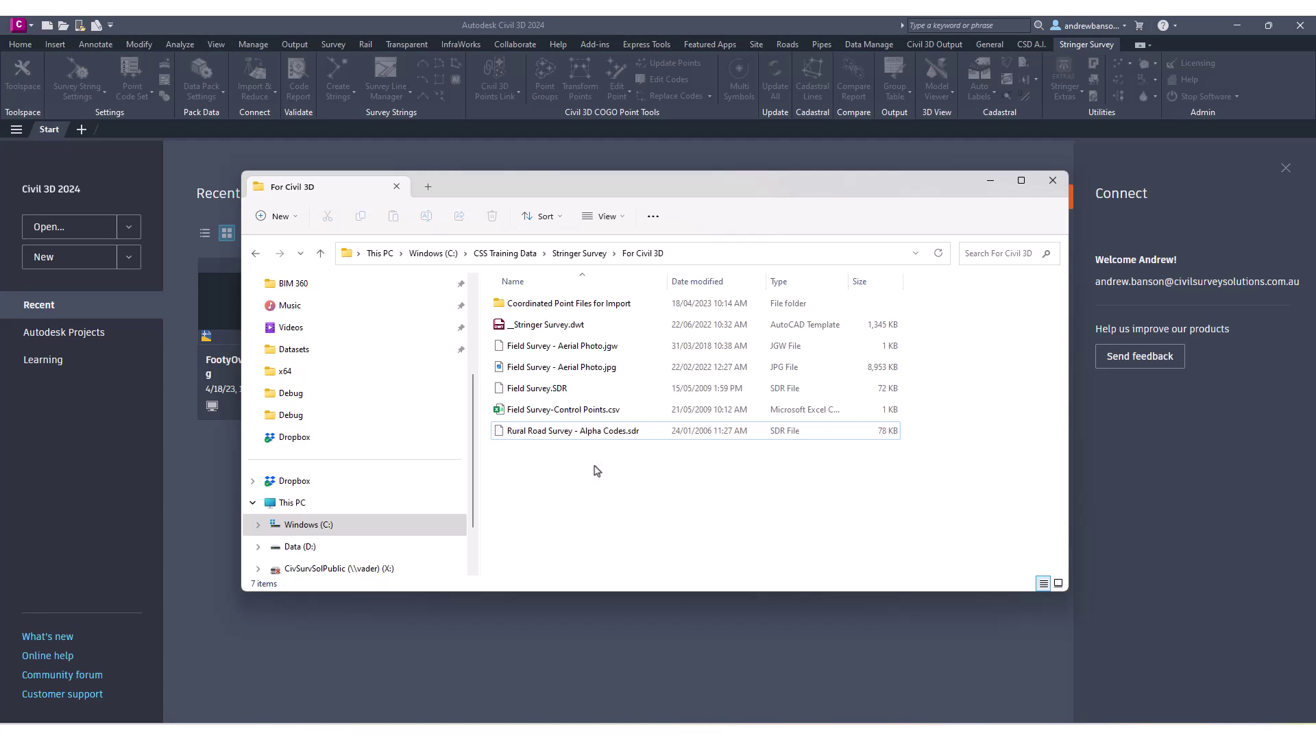
click(696, 256)
key(ctrl+c)
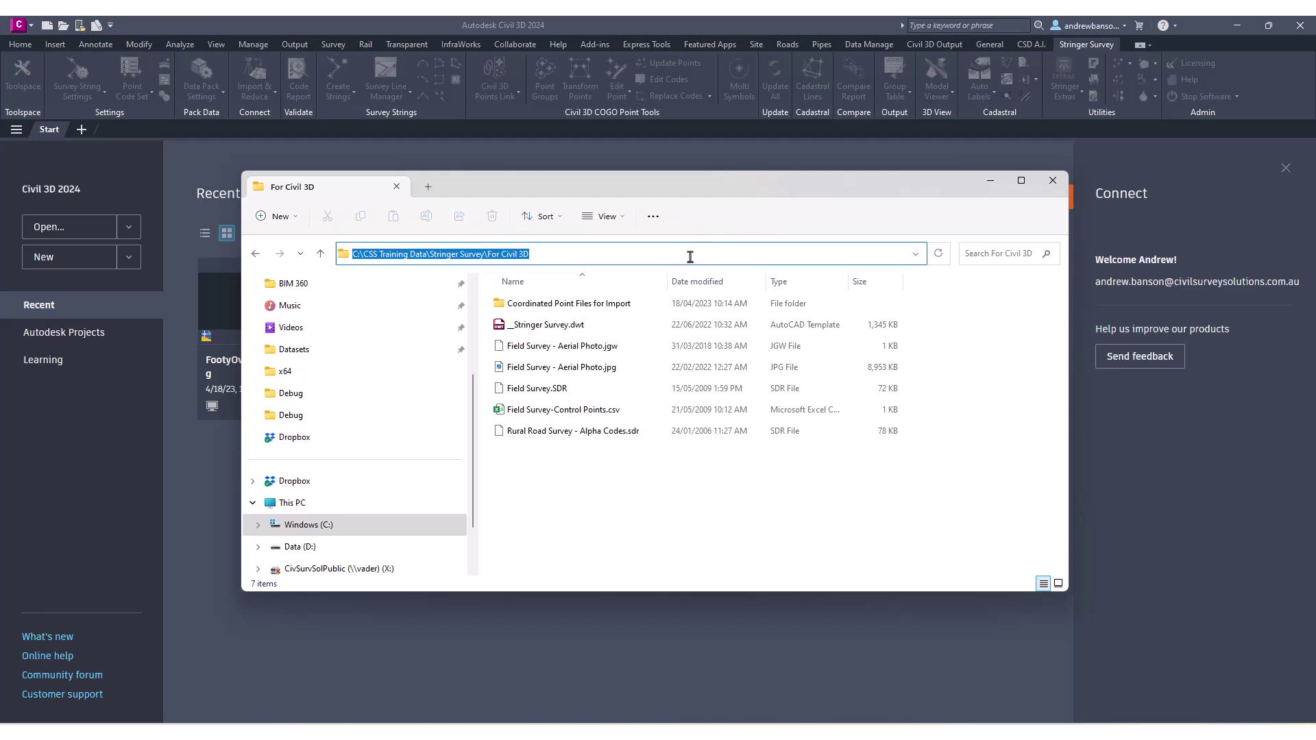
key(Escape)
Switch to Civil 3D and create a new drawing from the __Stringer Survey.dwt template in the copied folder path.
click(513, 25)
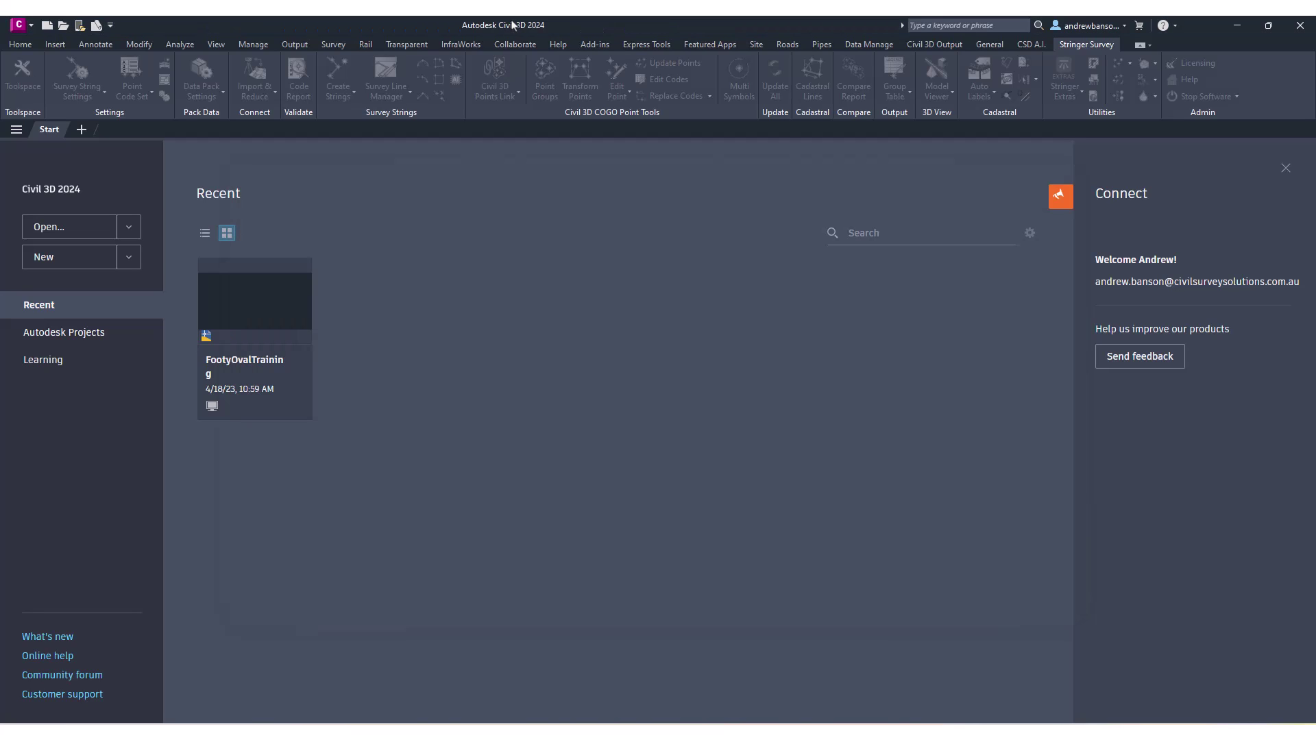
click(19, 25)
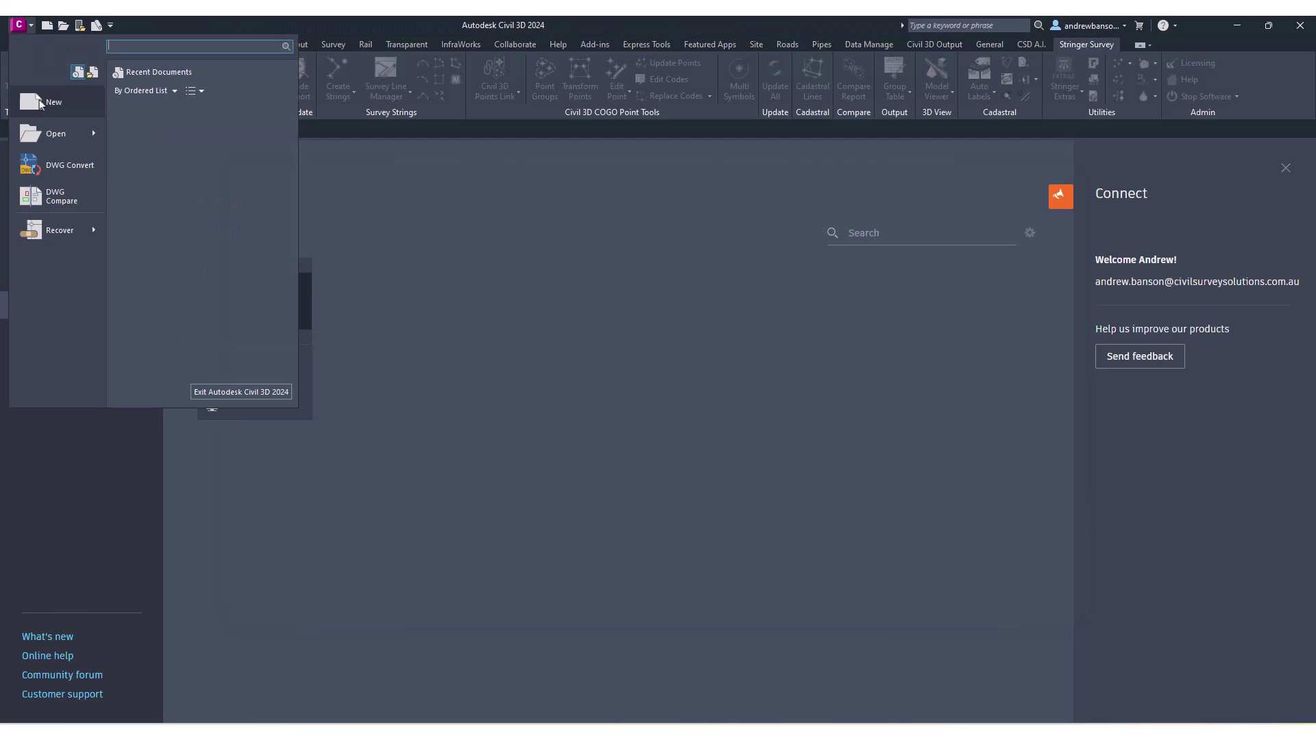
click(47, 105)
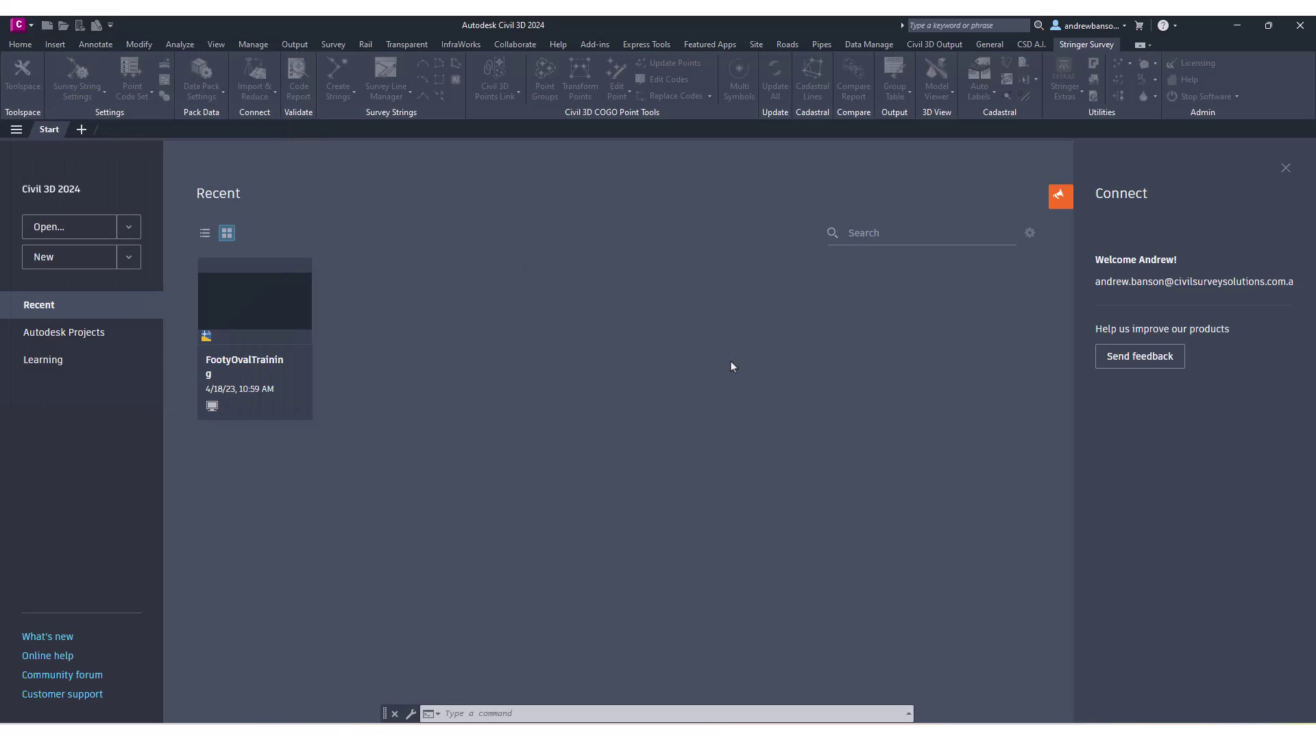
click(638, 504)
key(ctrl+v)
key(Return)
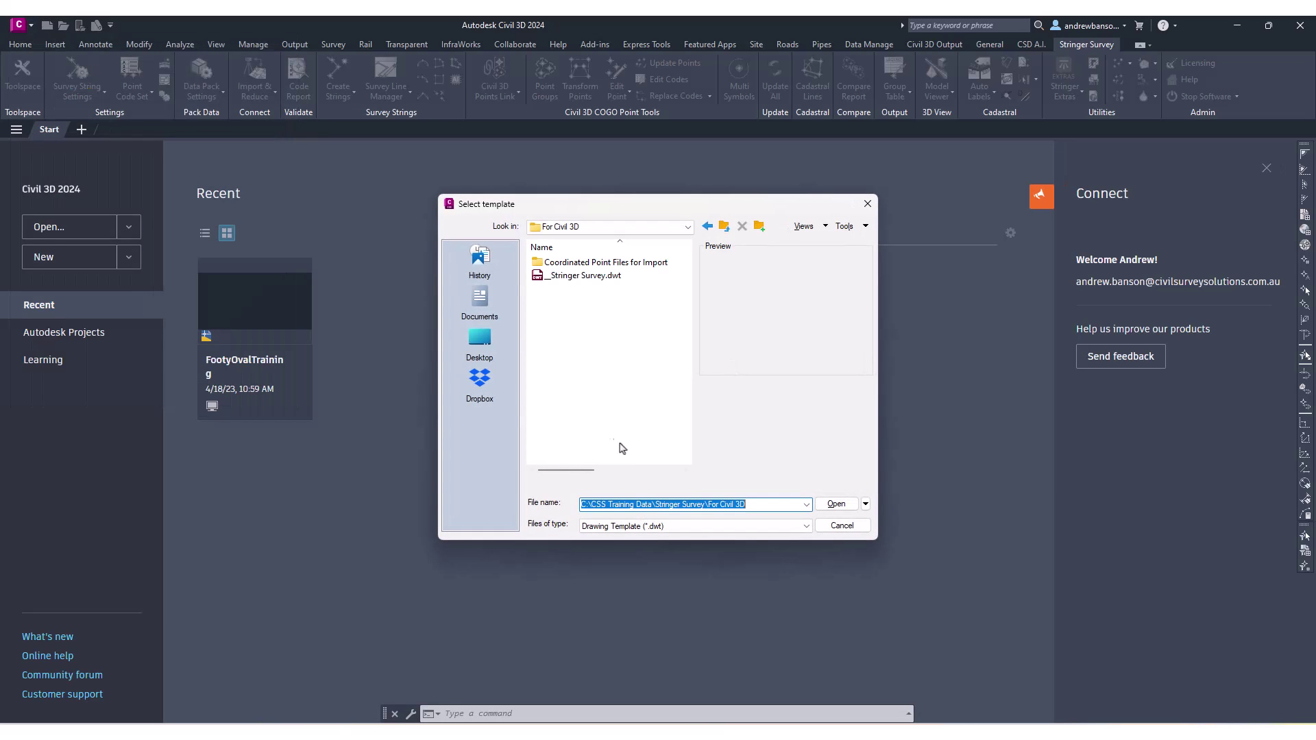
click(582, 278)
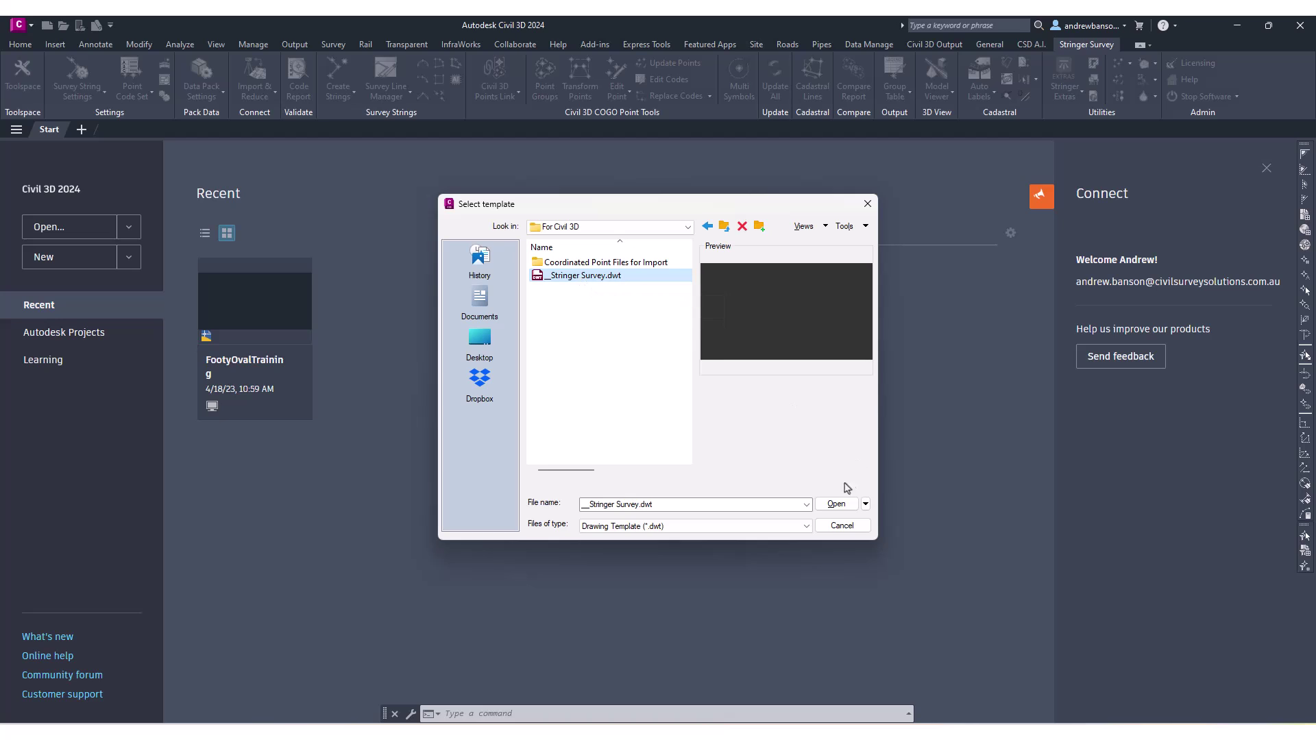
click(836, 504)
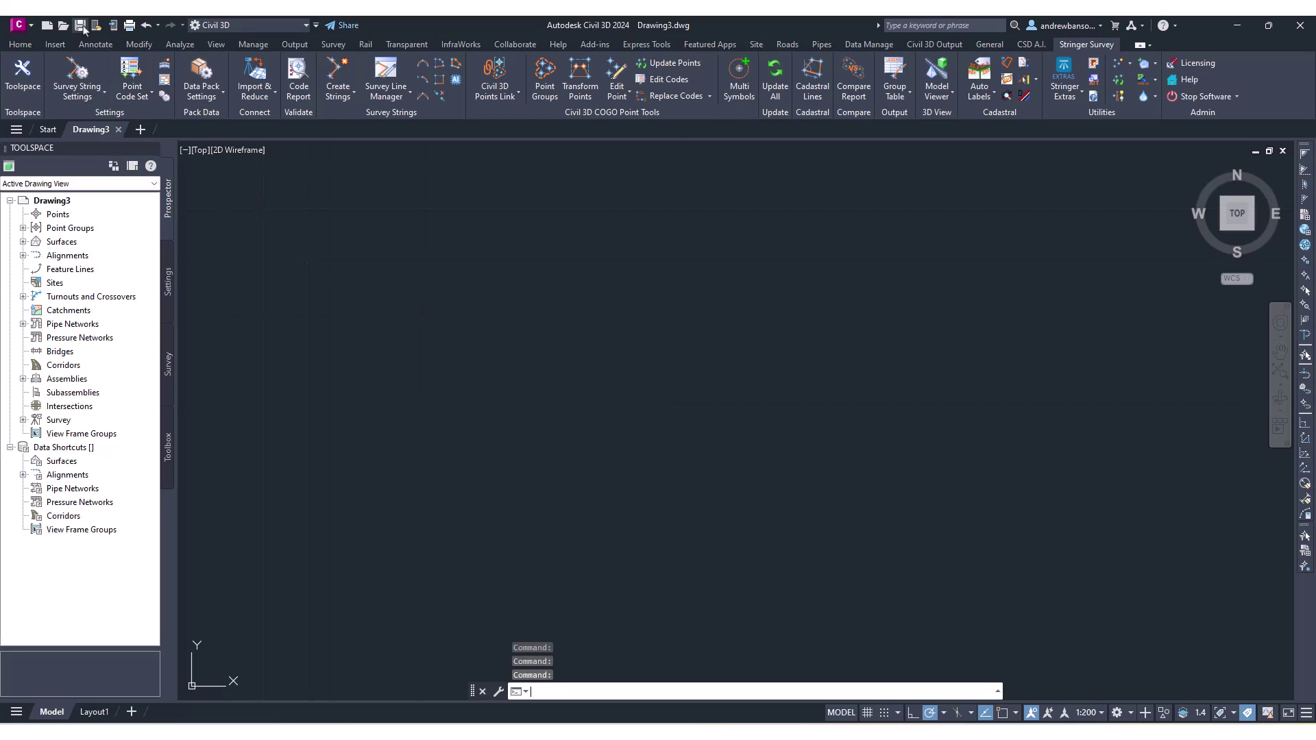
Start saving the new drawing and permanently delete the FootyOvalTraining-Data folder from the Training folder.
key(ctrl+s)
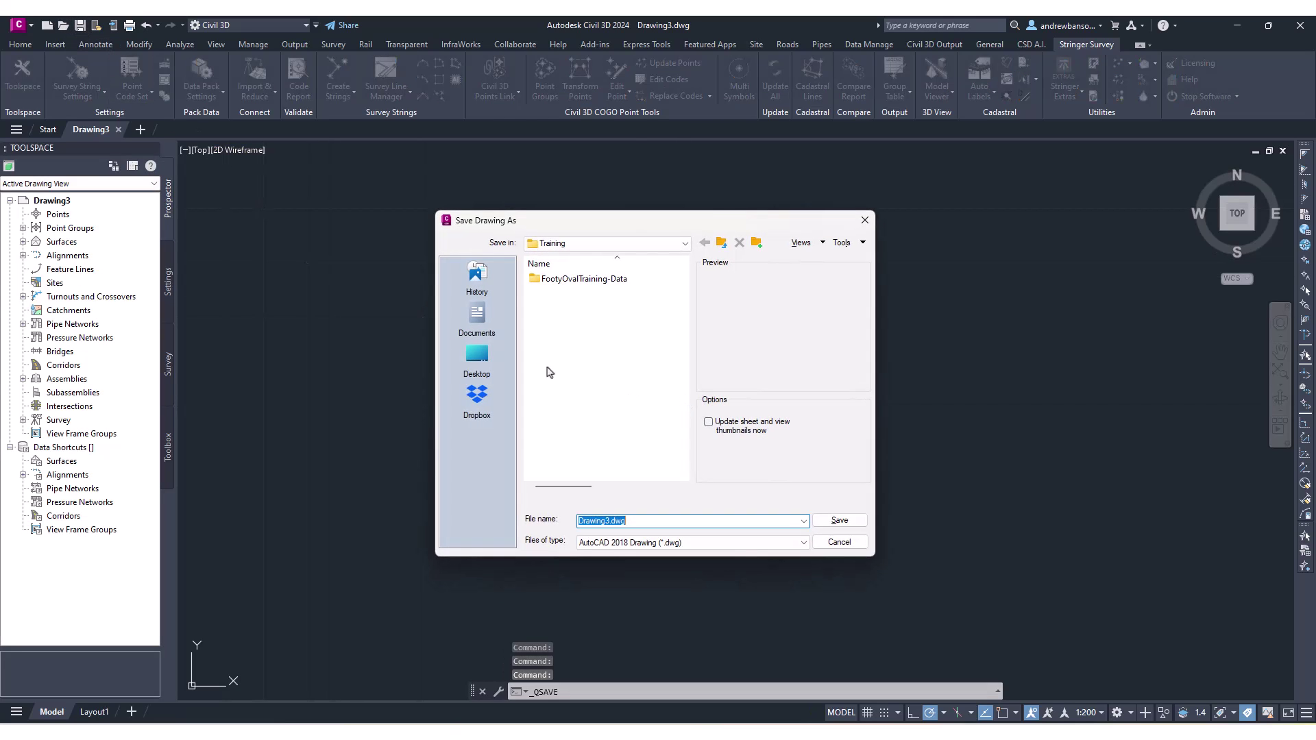
click(590, 285)
key(Delete)
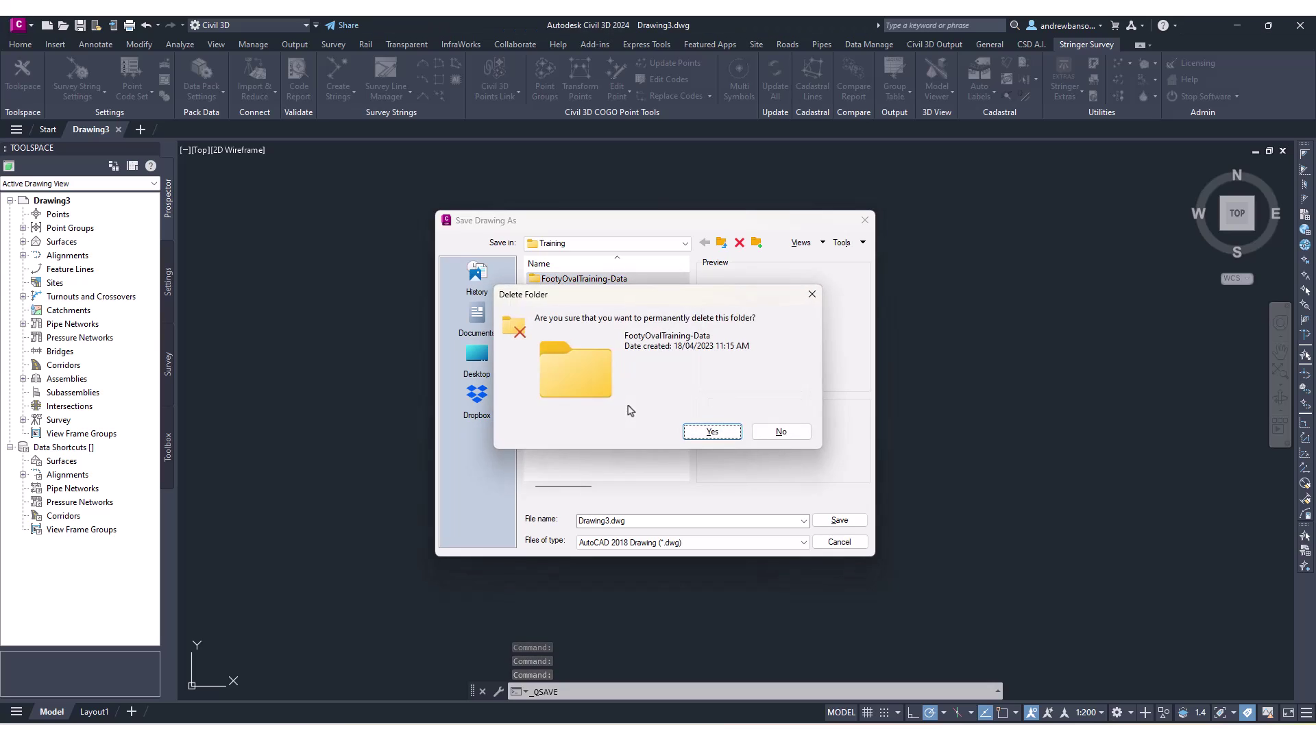
key(Return)
Save the drawing as FO_Training in the Training folder.
double_click(654, 521)
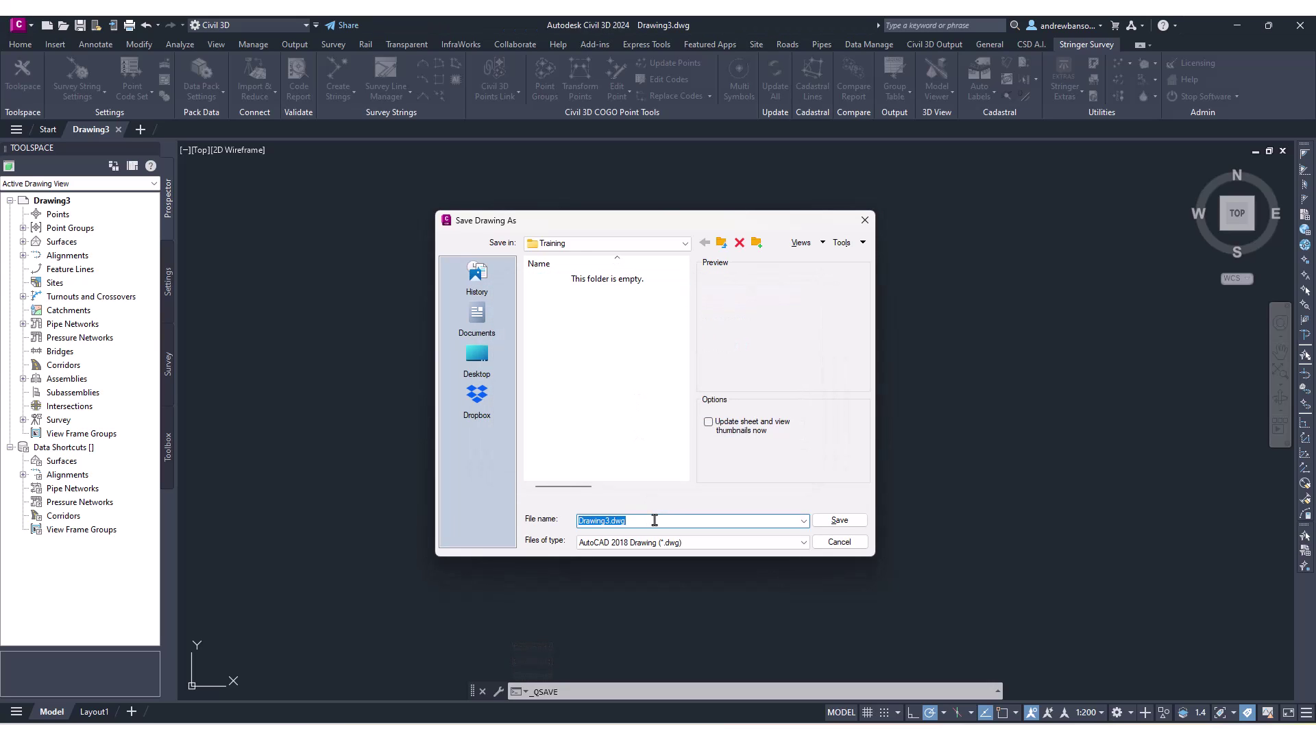
text(F)
text(Training)
click(839, 521)
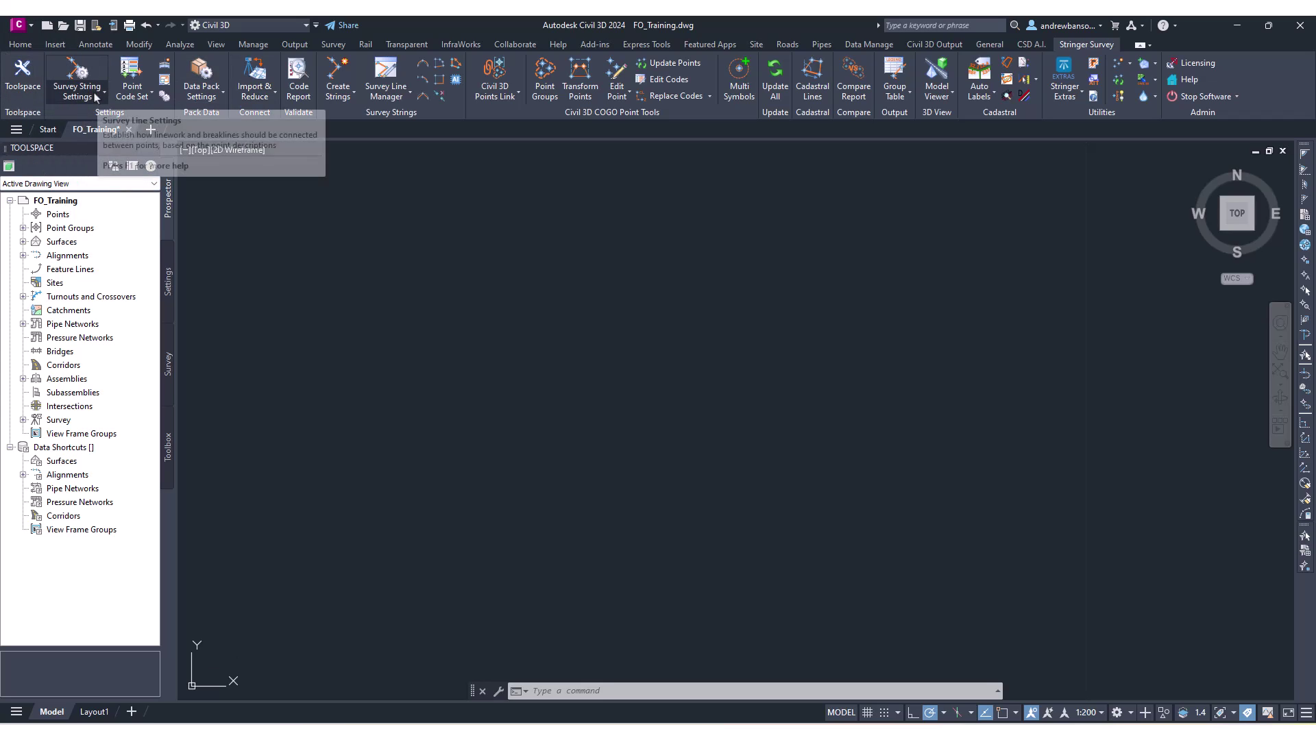
click(130, 95)
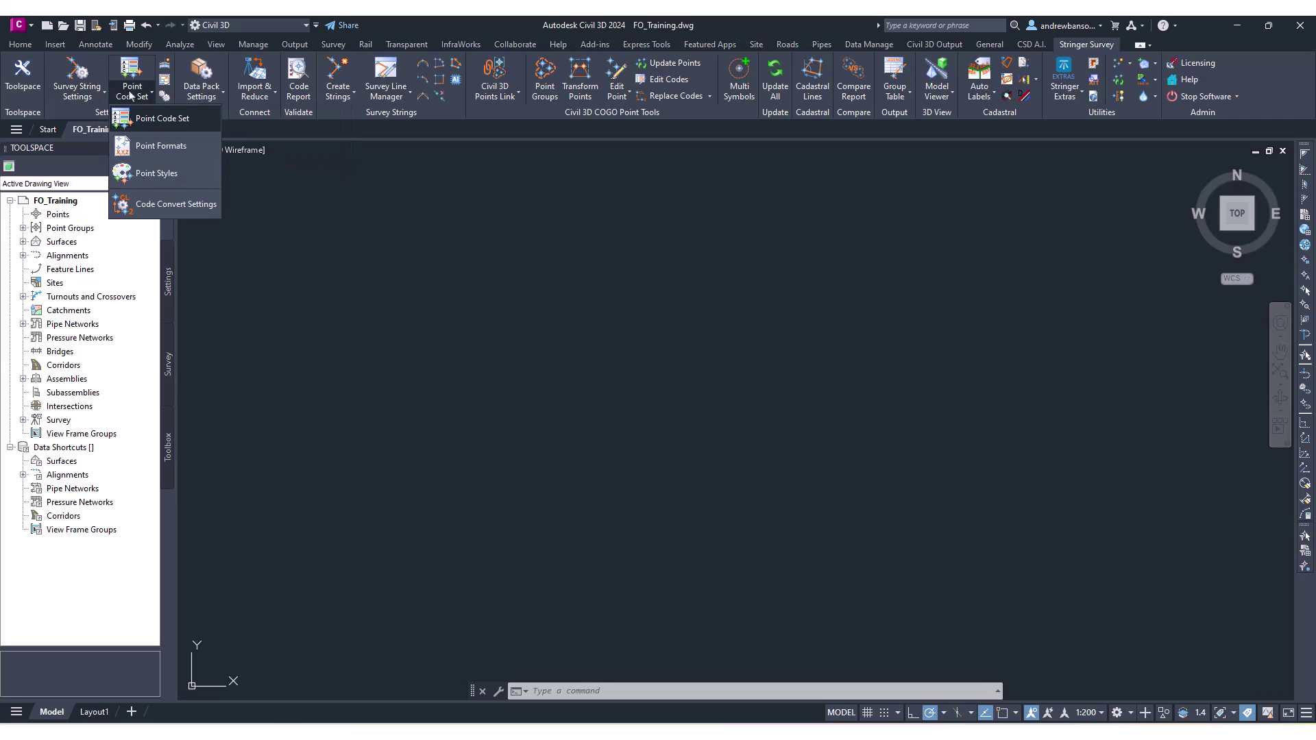
click(130, 95)
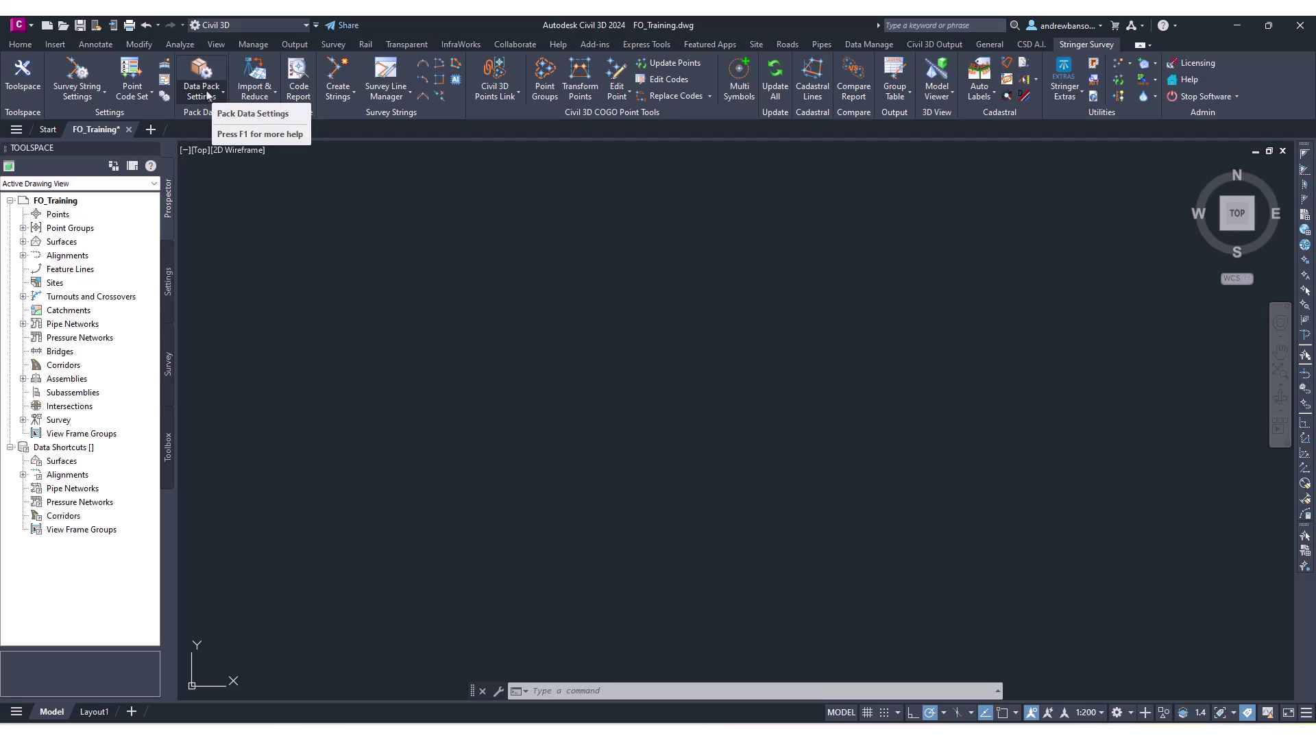
click(267, 83)
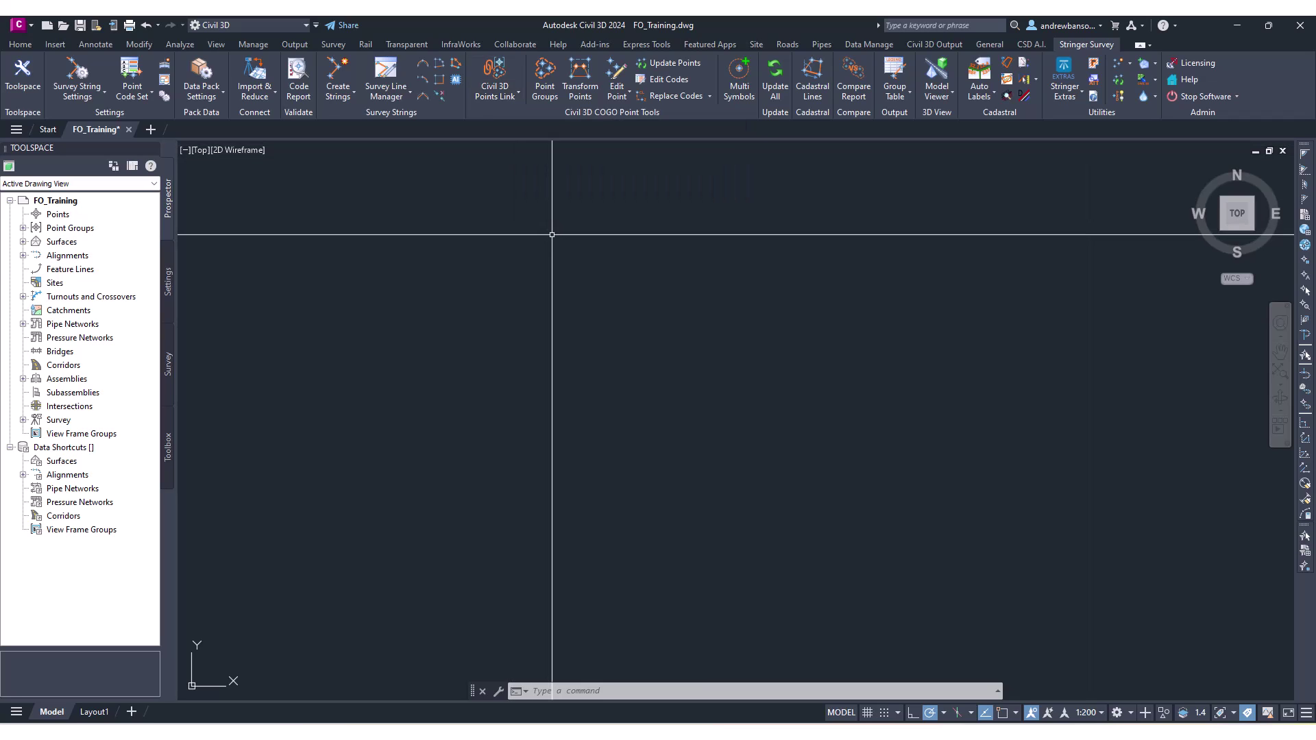
Expand the drawing's point groups and examine the Stringer Survey tools for updating, cadastral lines, comparison reports and group tables.
click(22, 228)
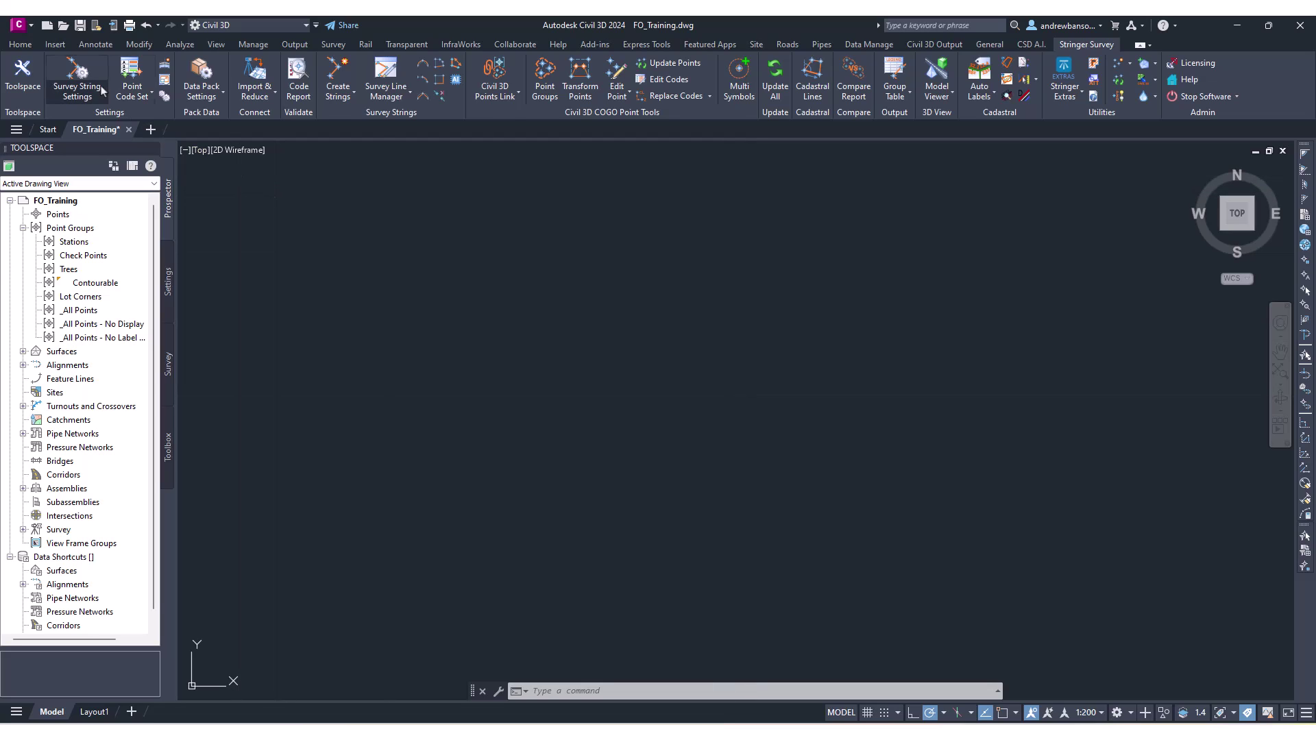
click(54, 44)
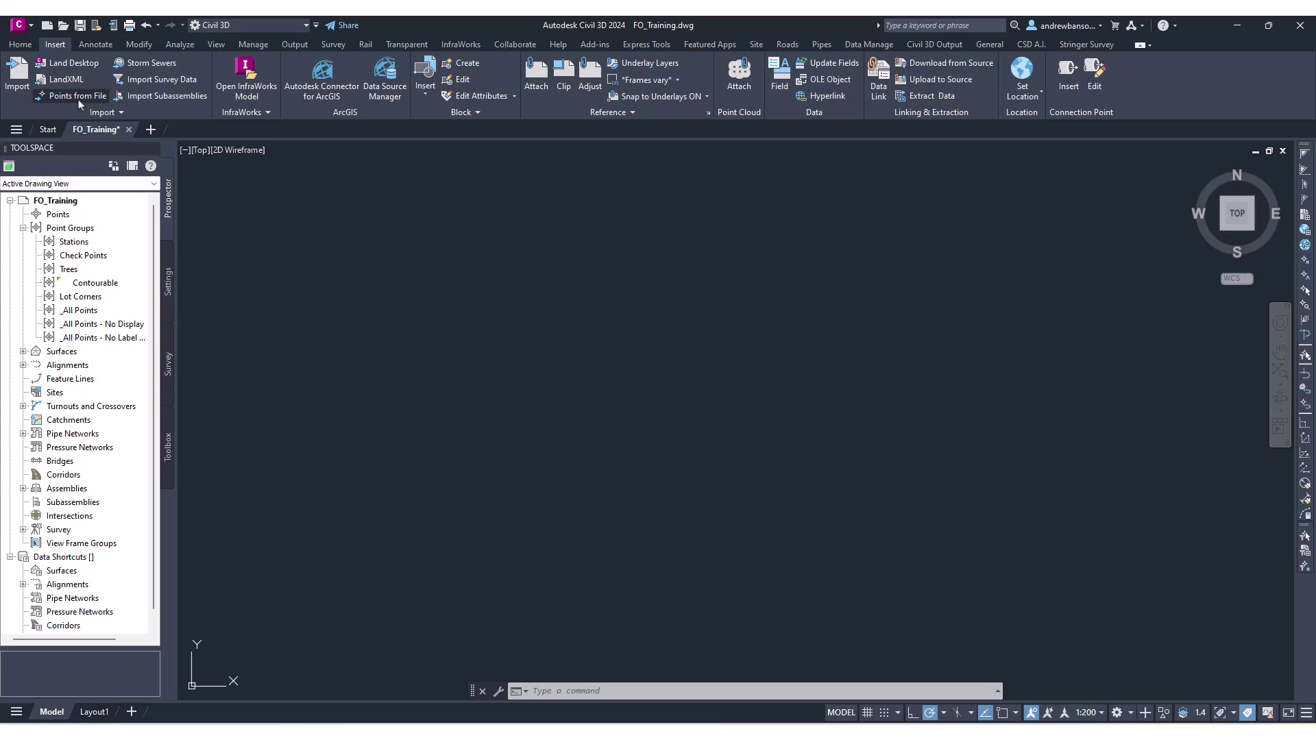
click(21, 46)
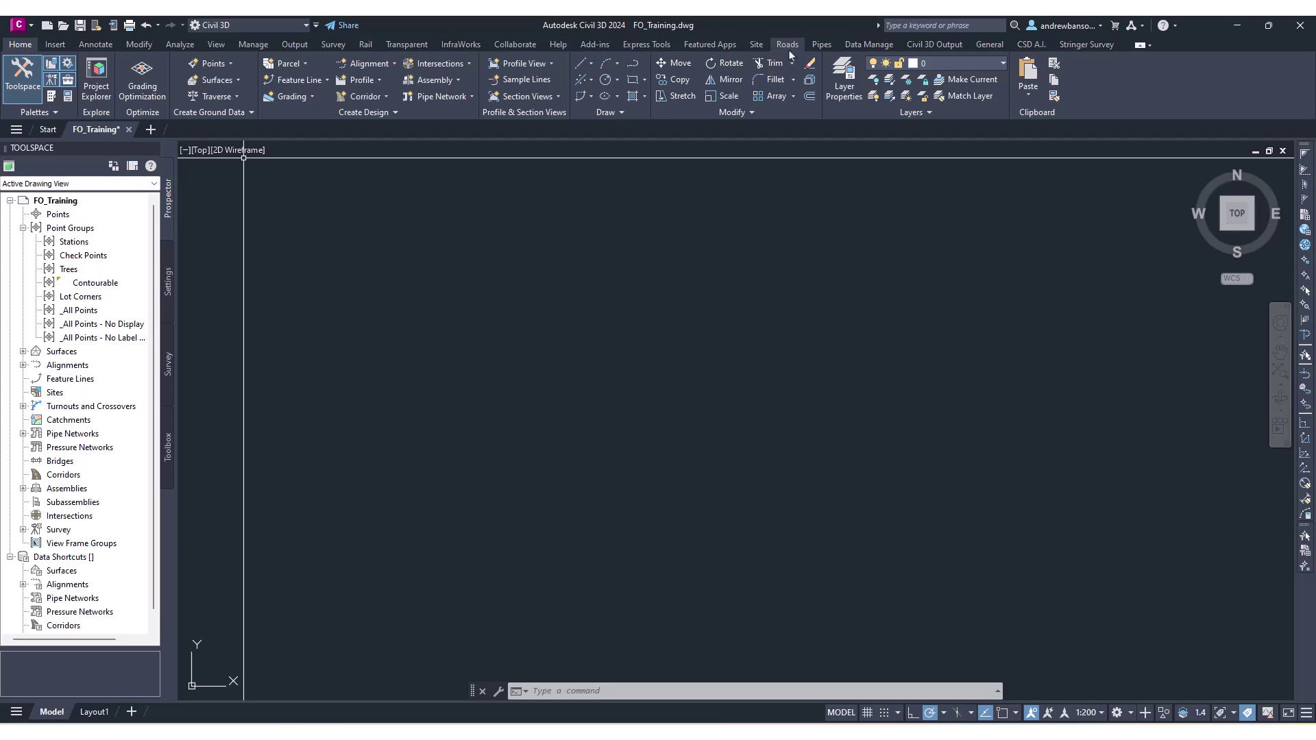
click(1086, 44)
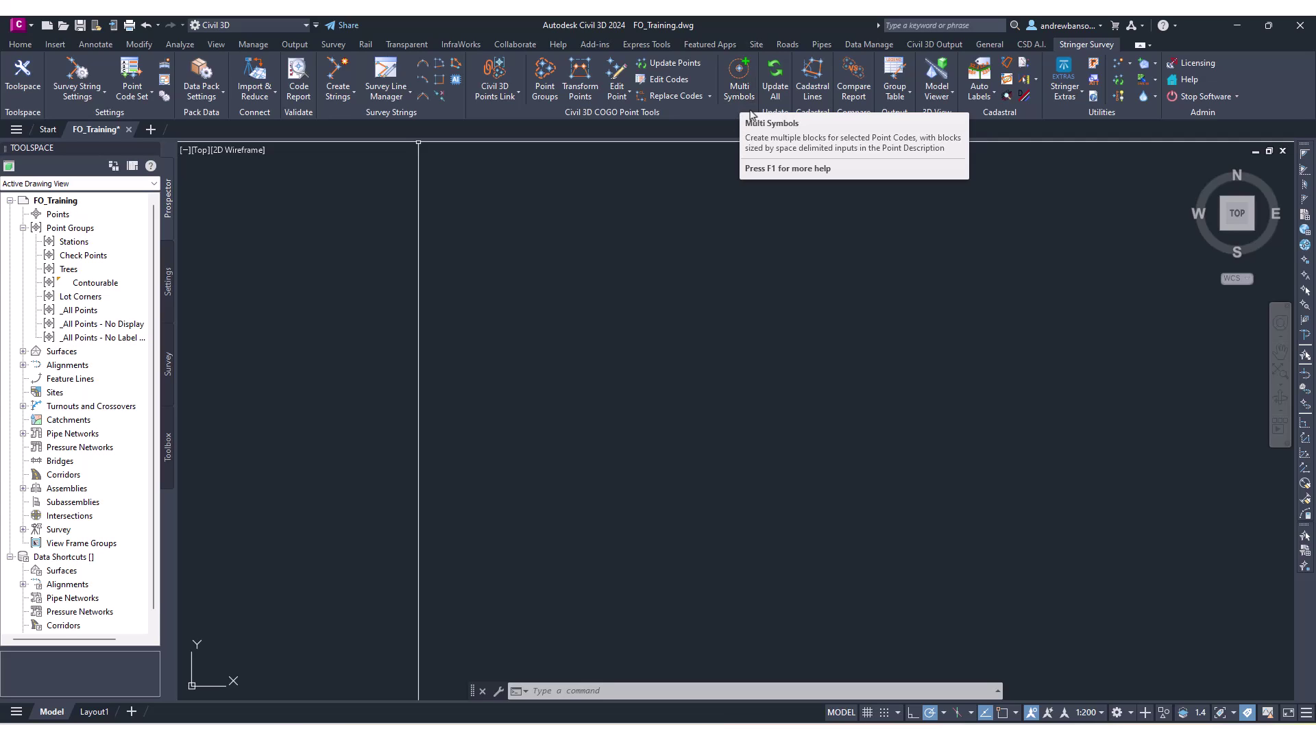
click(780, 103)
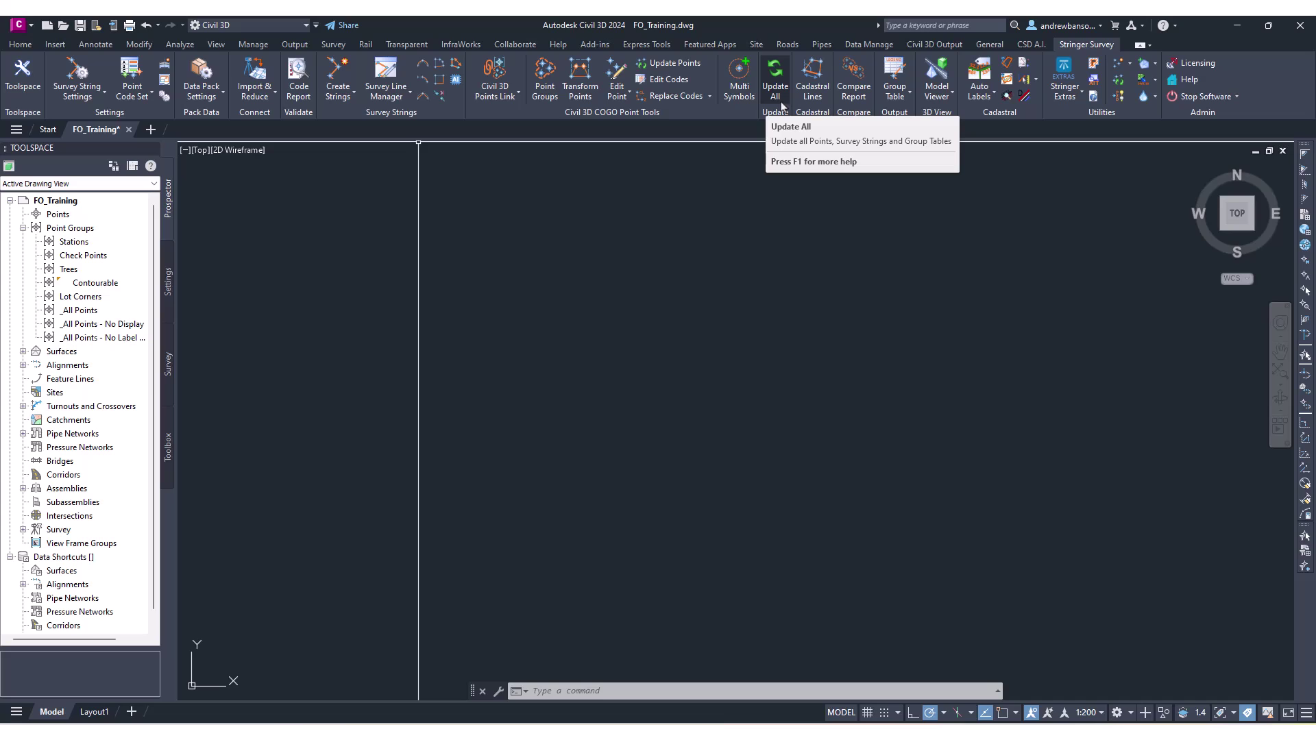
click(811, 98)
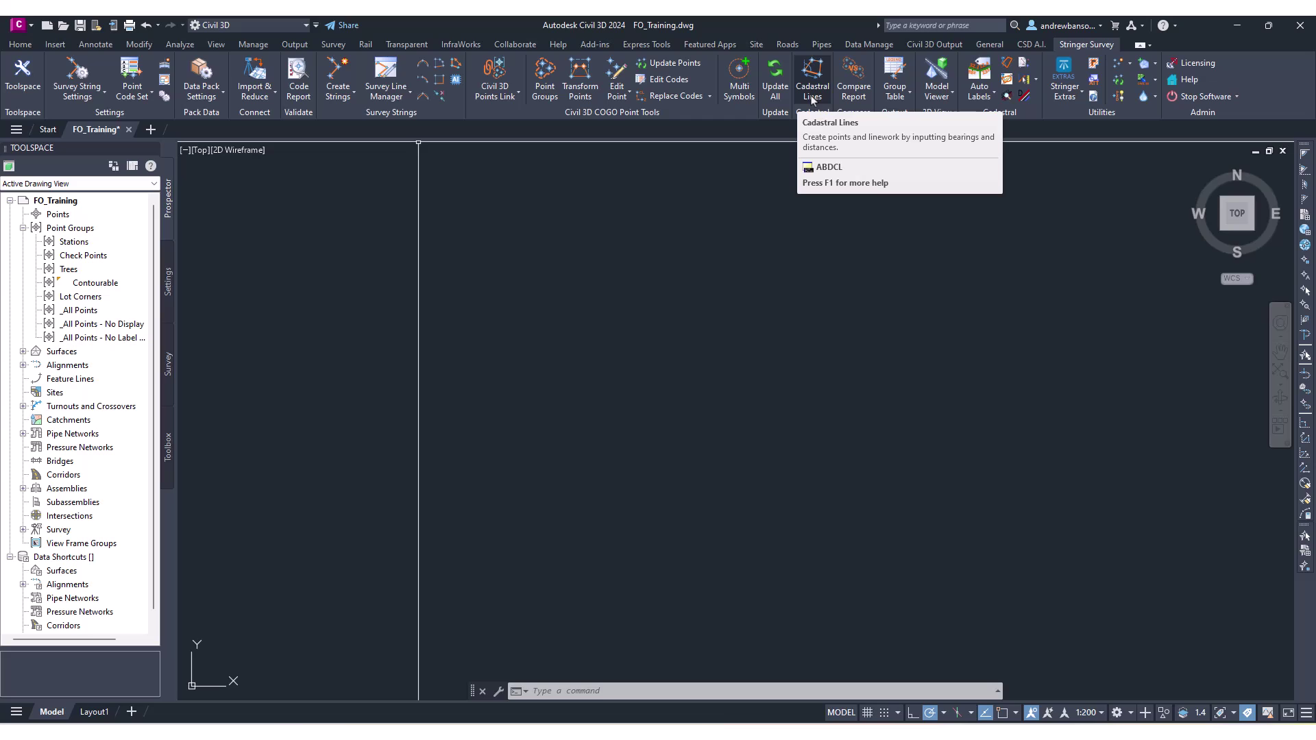
click(850, 98)
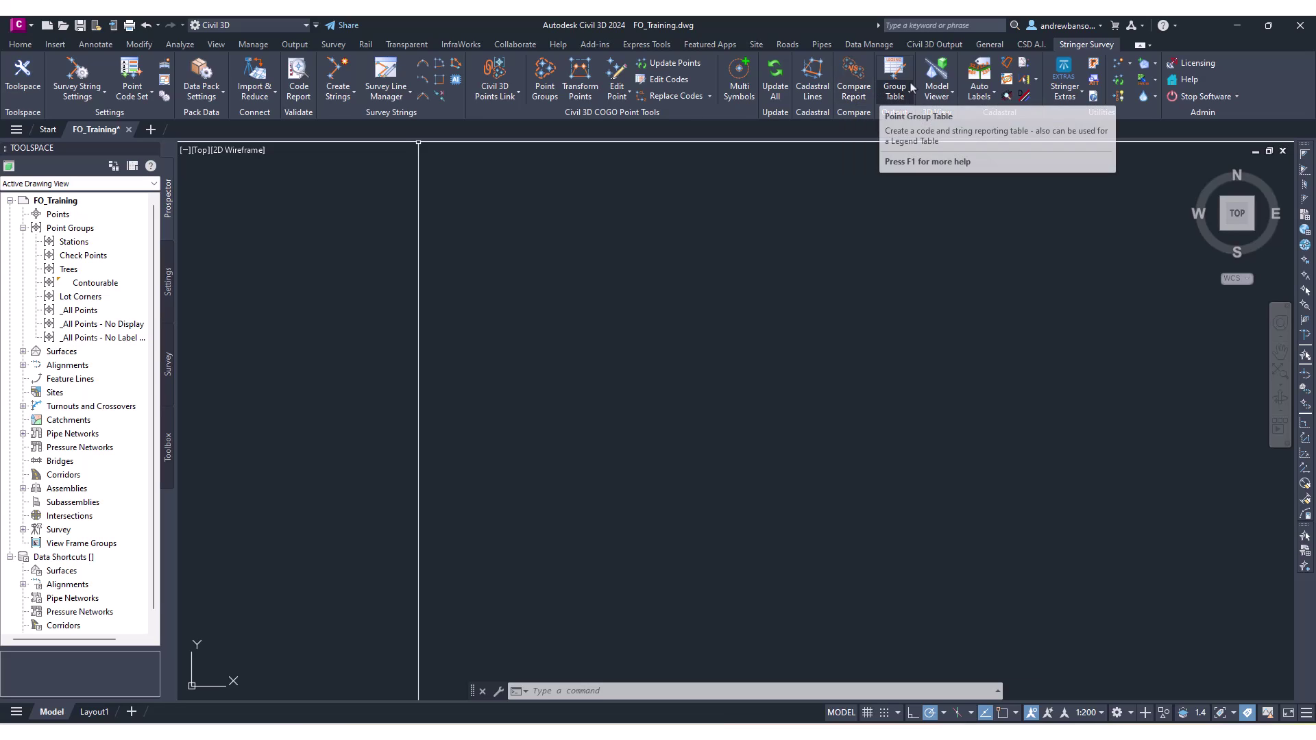
click(909, 103)
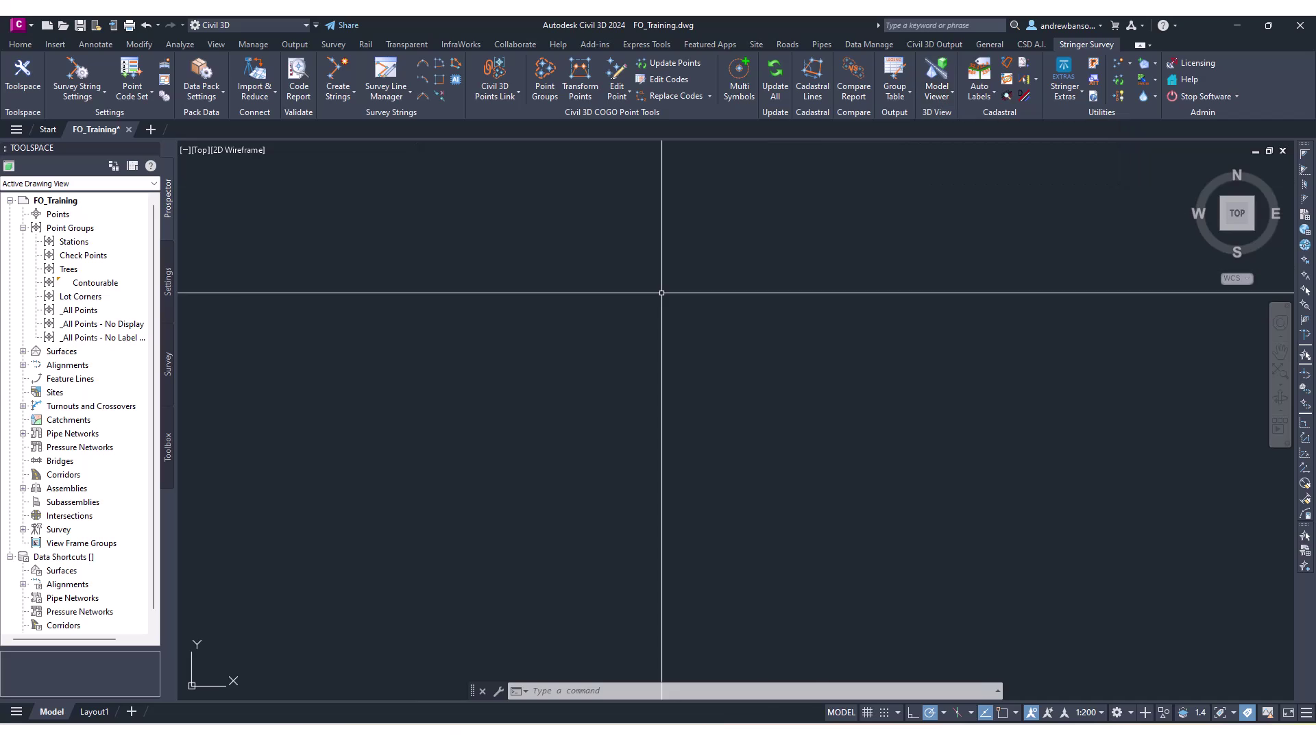
Open the Stringer Topo toolspace and check that it stays available while browsing the other command sets.
click(30, 93)
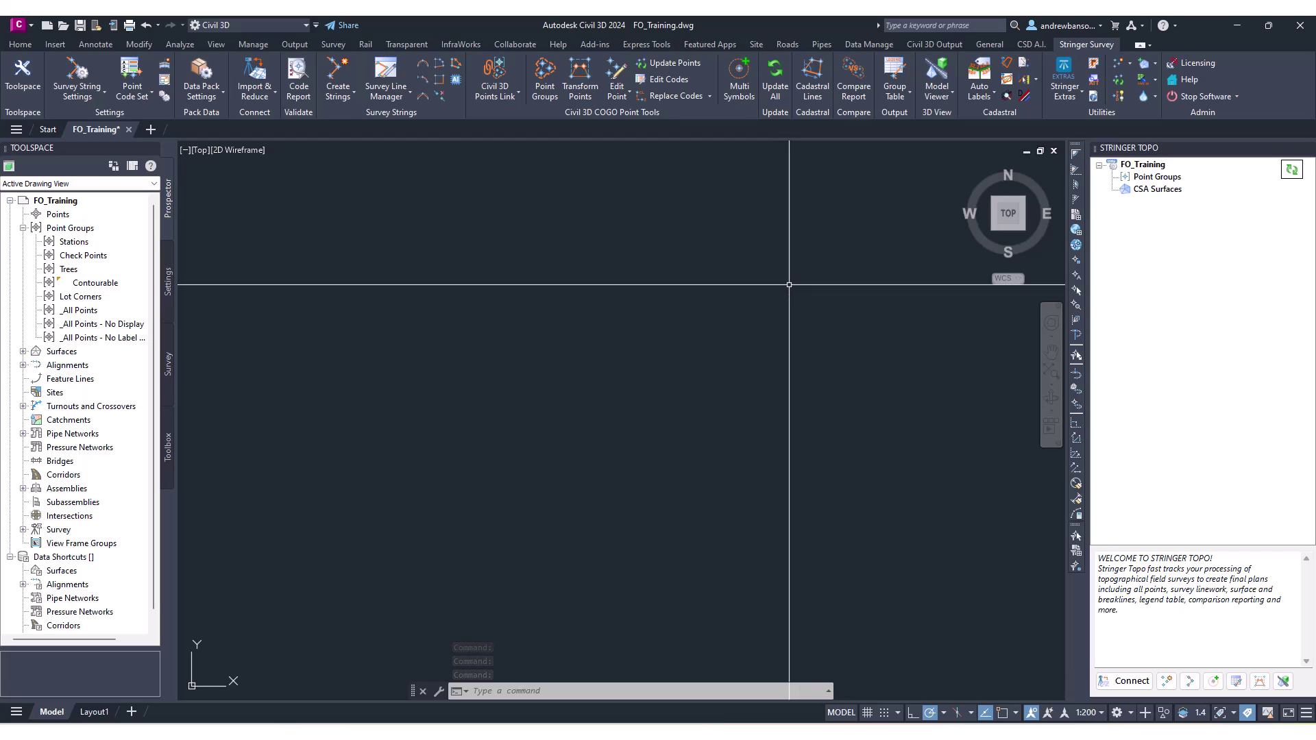
click(14, 45)
click(461, 44)
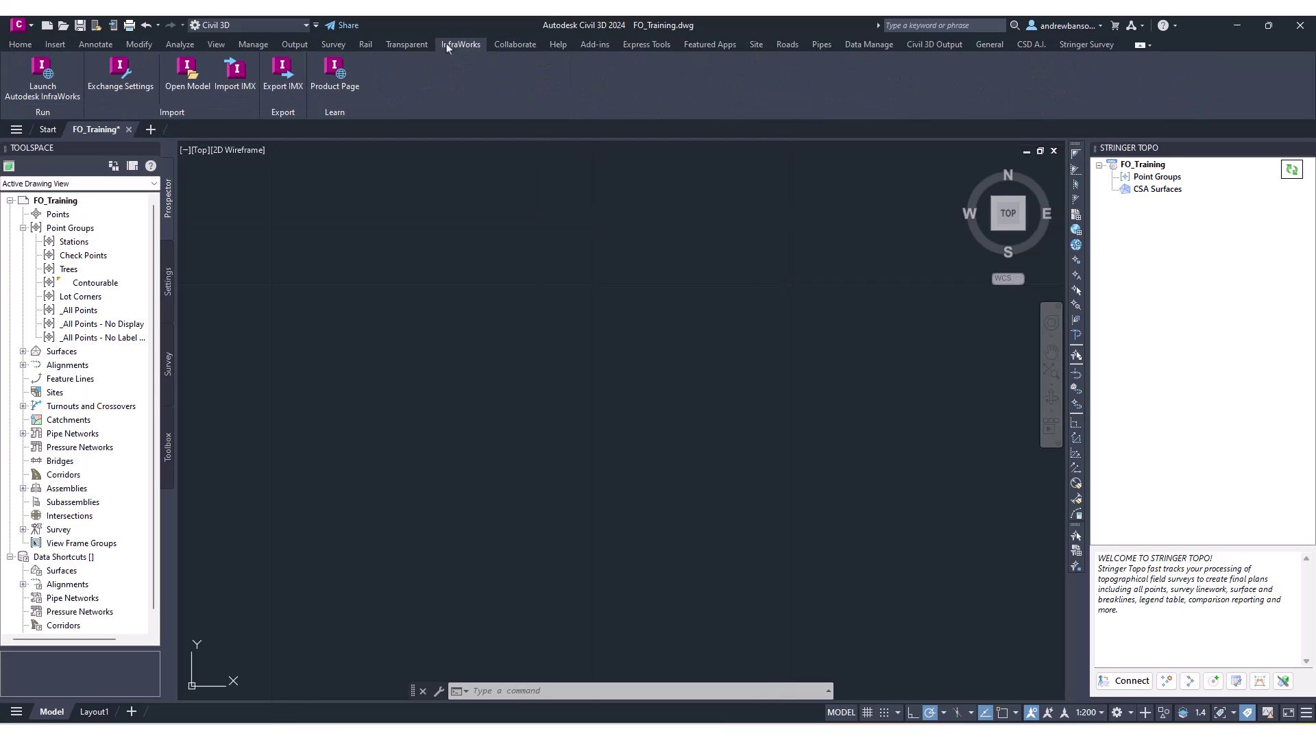
click(406, 44)
scroll(316, 47, up, 10)
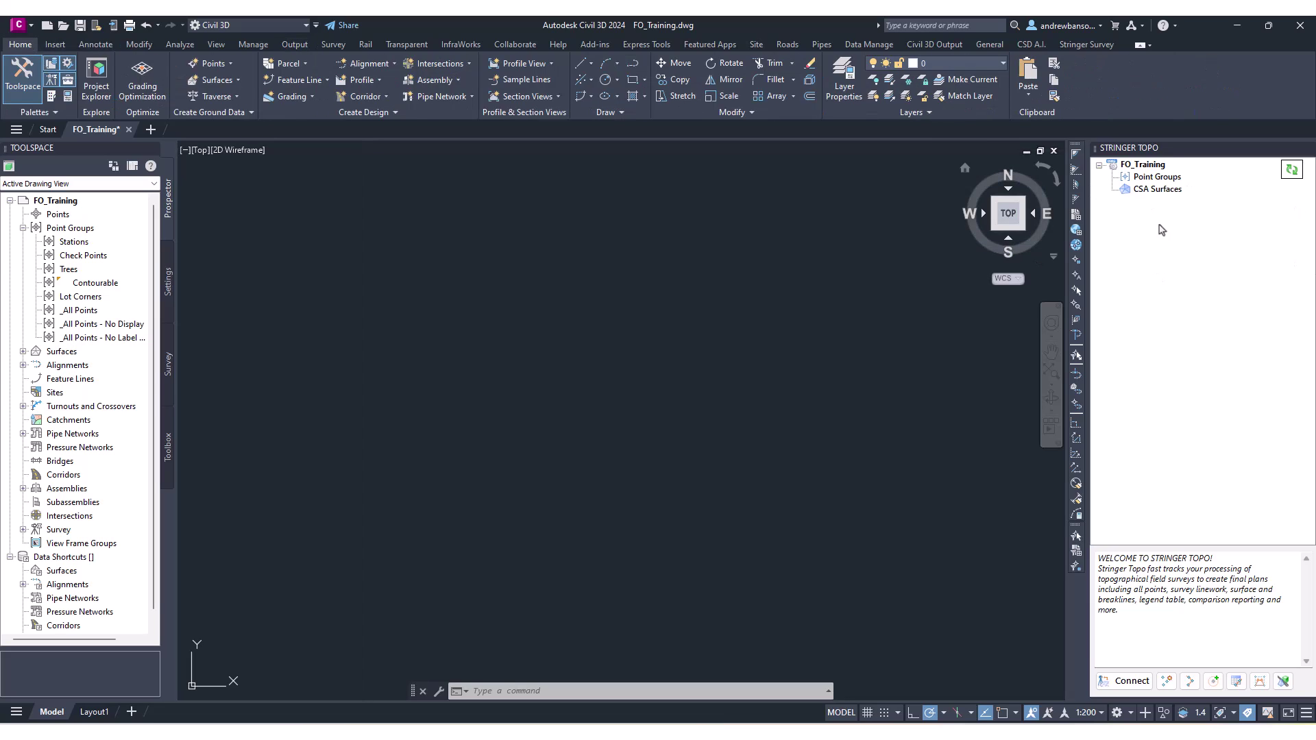
Examine the Stringer Topo settings commands, point groups and the descriptions of its survey string, symbol, table and transform tools.
mouse_move(1149, 172)
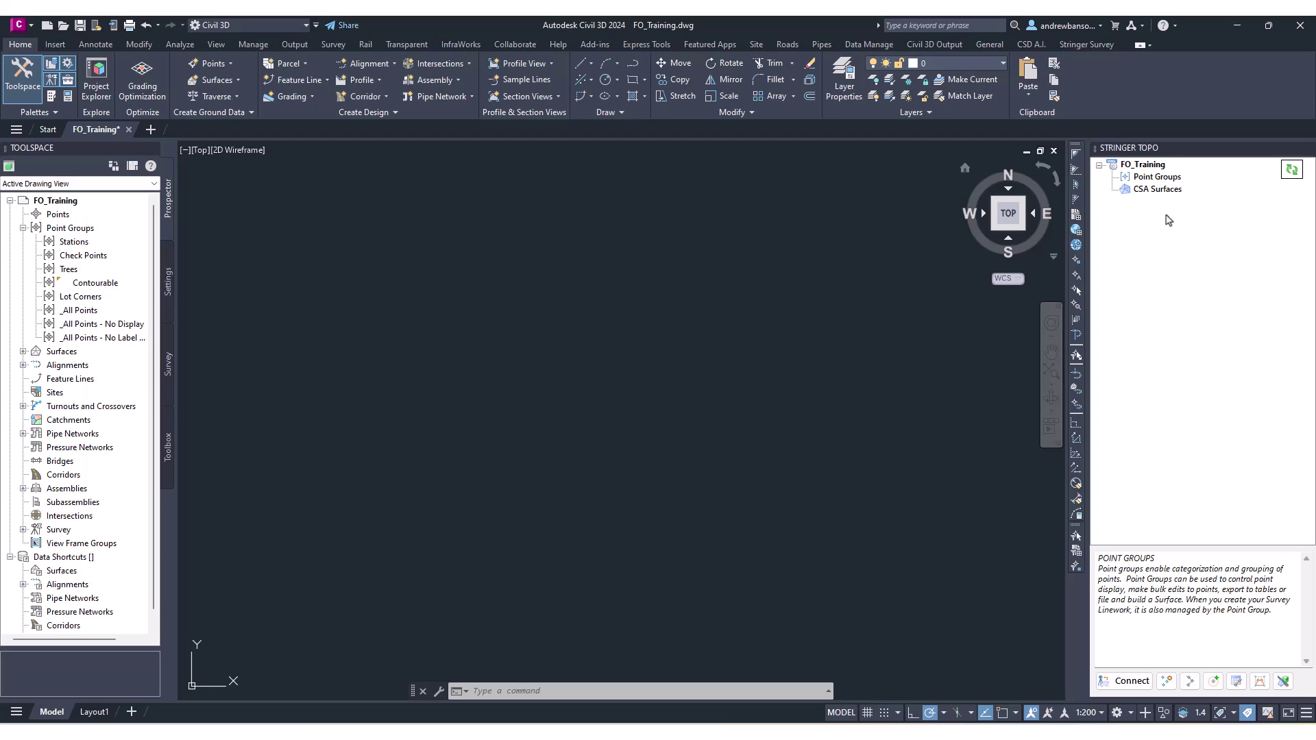
right_click(1151, 166)
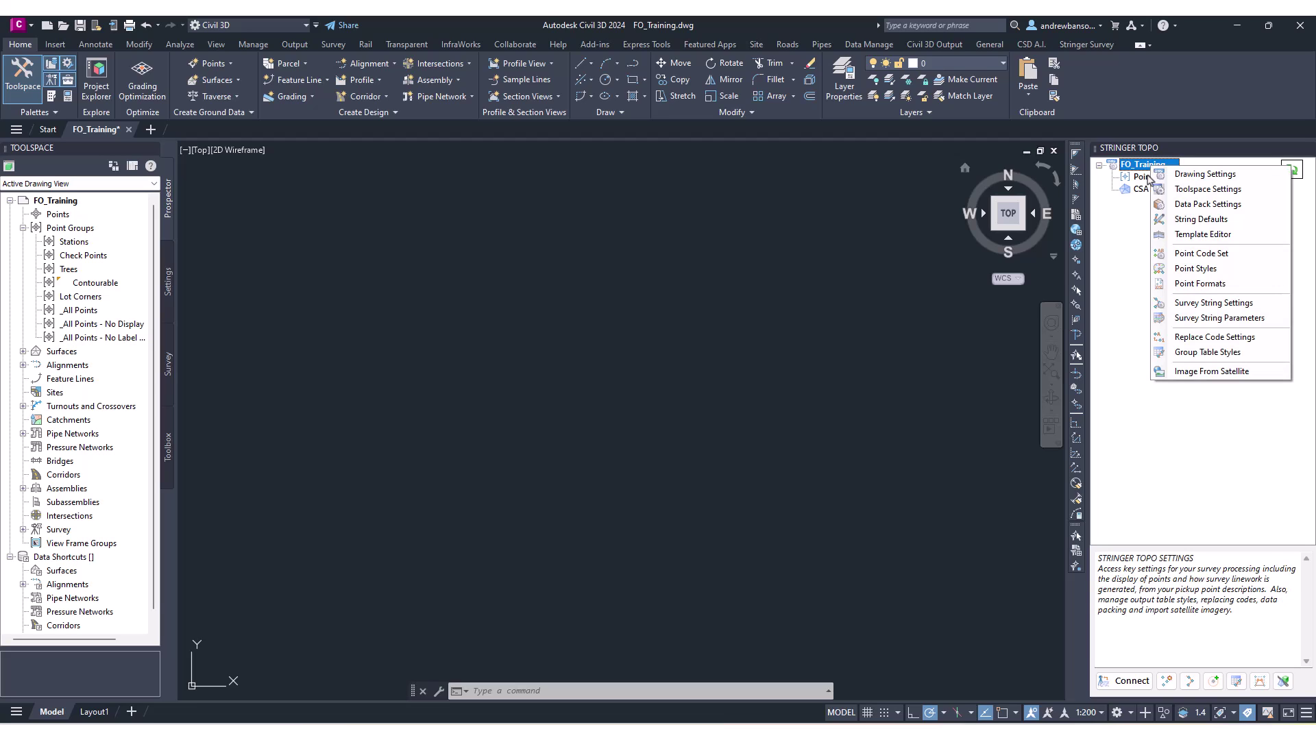
click(1145, 177)
right_click(1147, 177)
click(1131, 228)
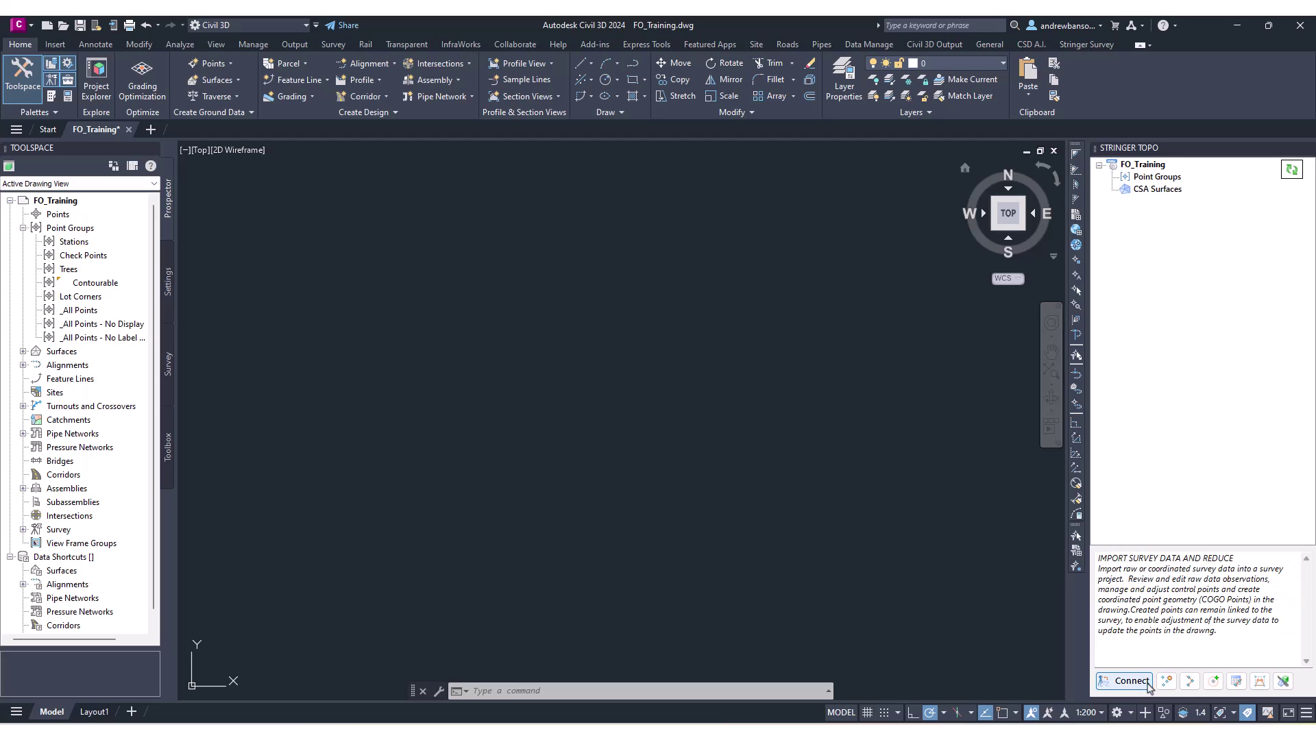
click(1167, 681)
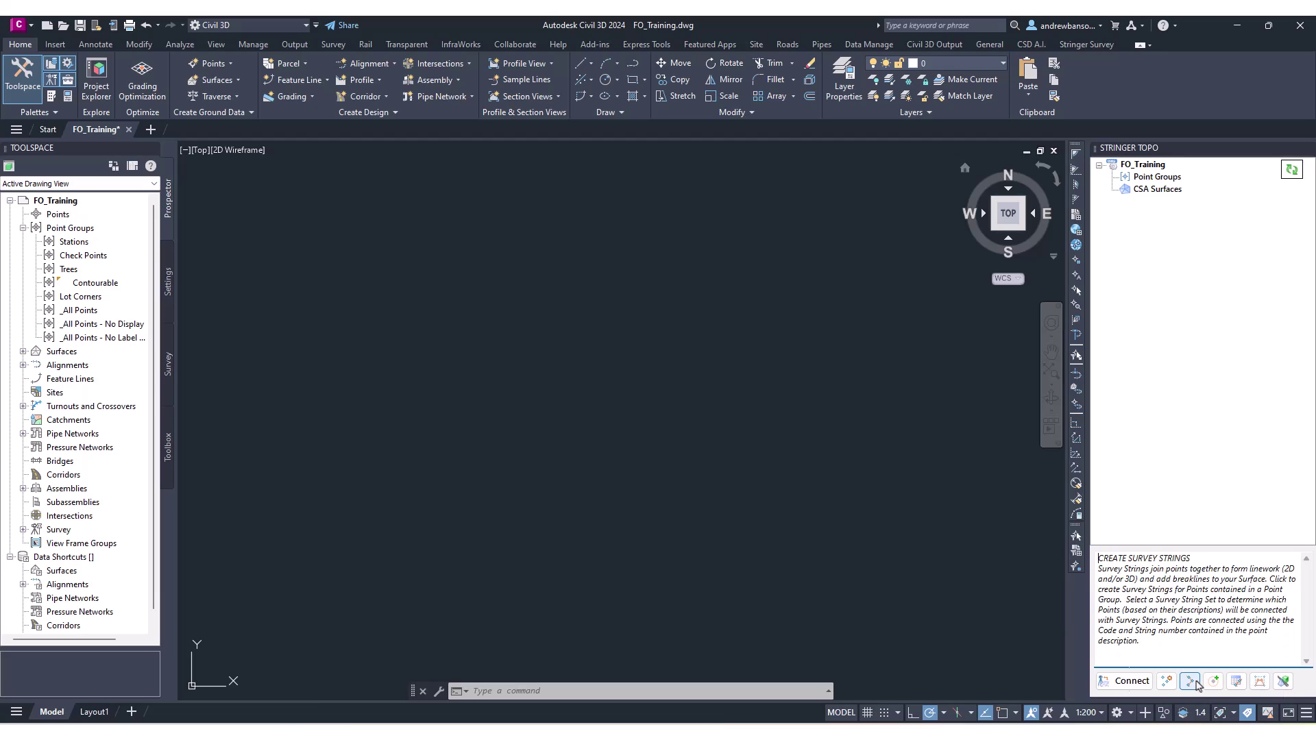
click(1192, 681)
click(1200, 682)
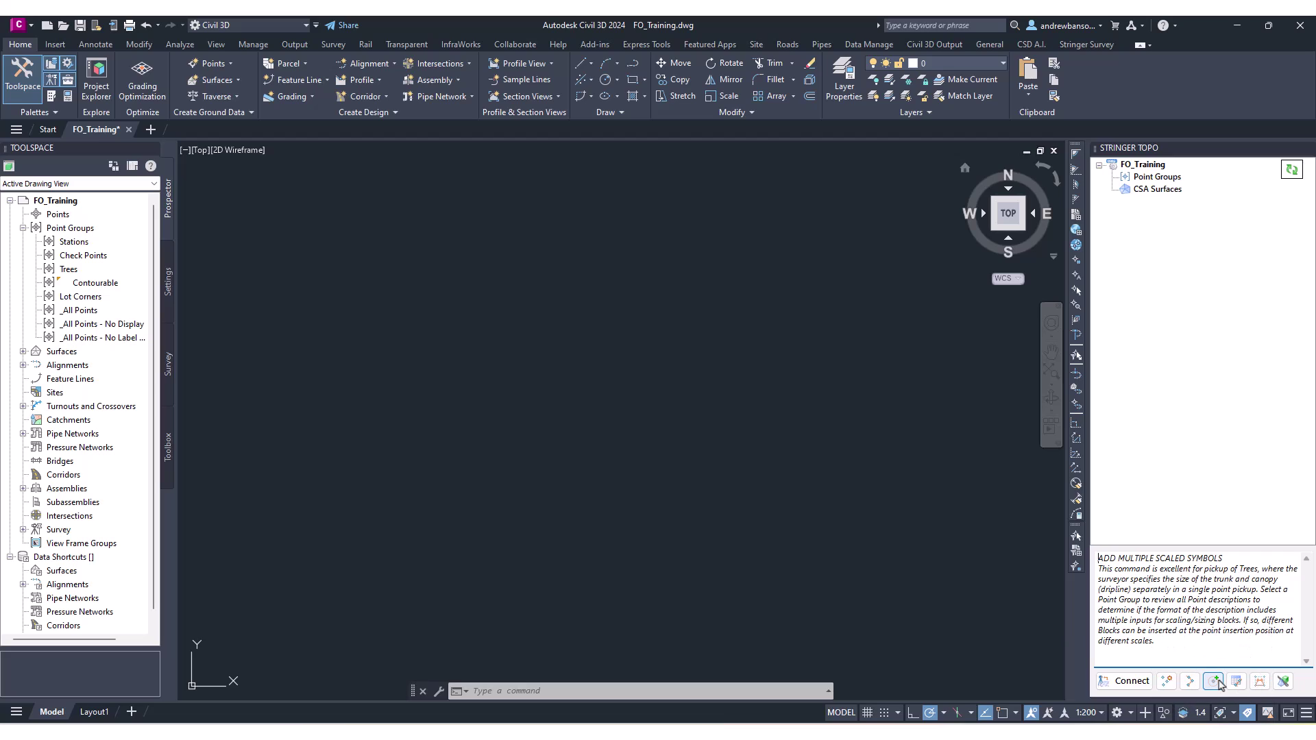
click(1235, 684)
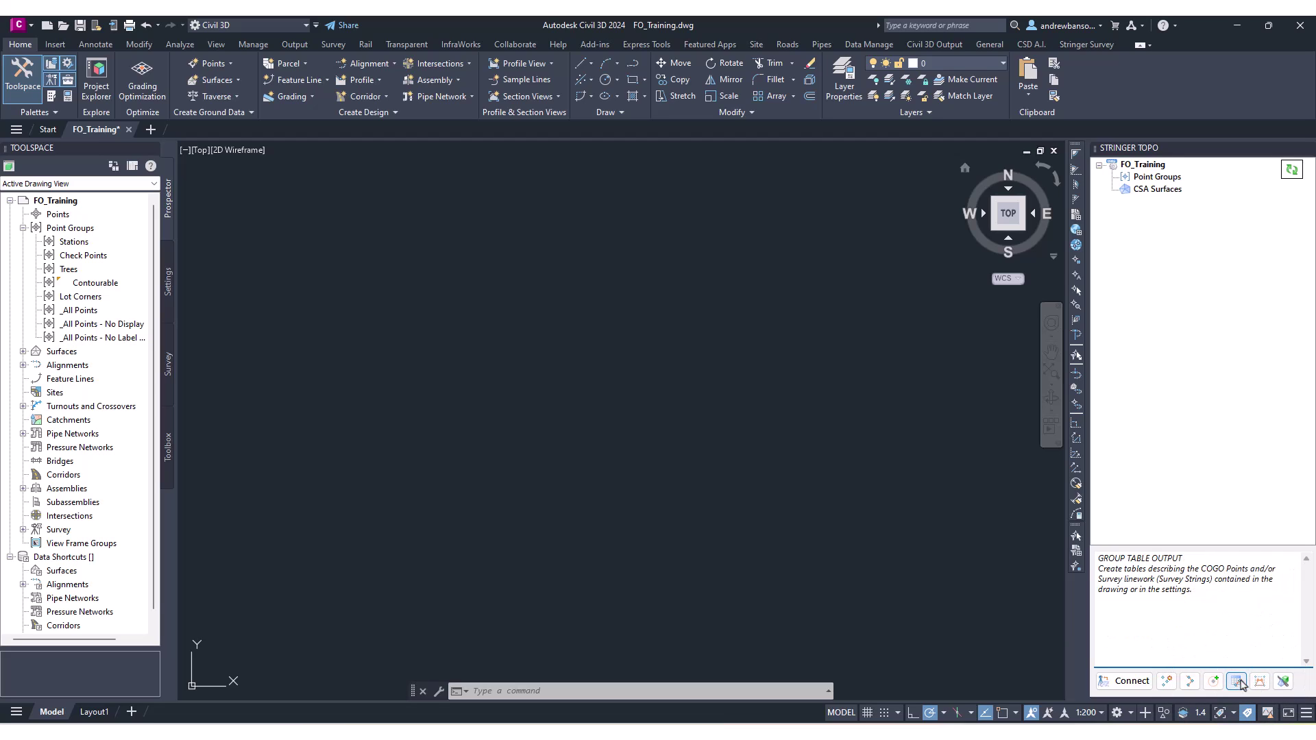
click(1284, 682)
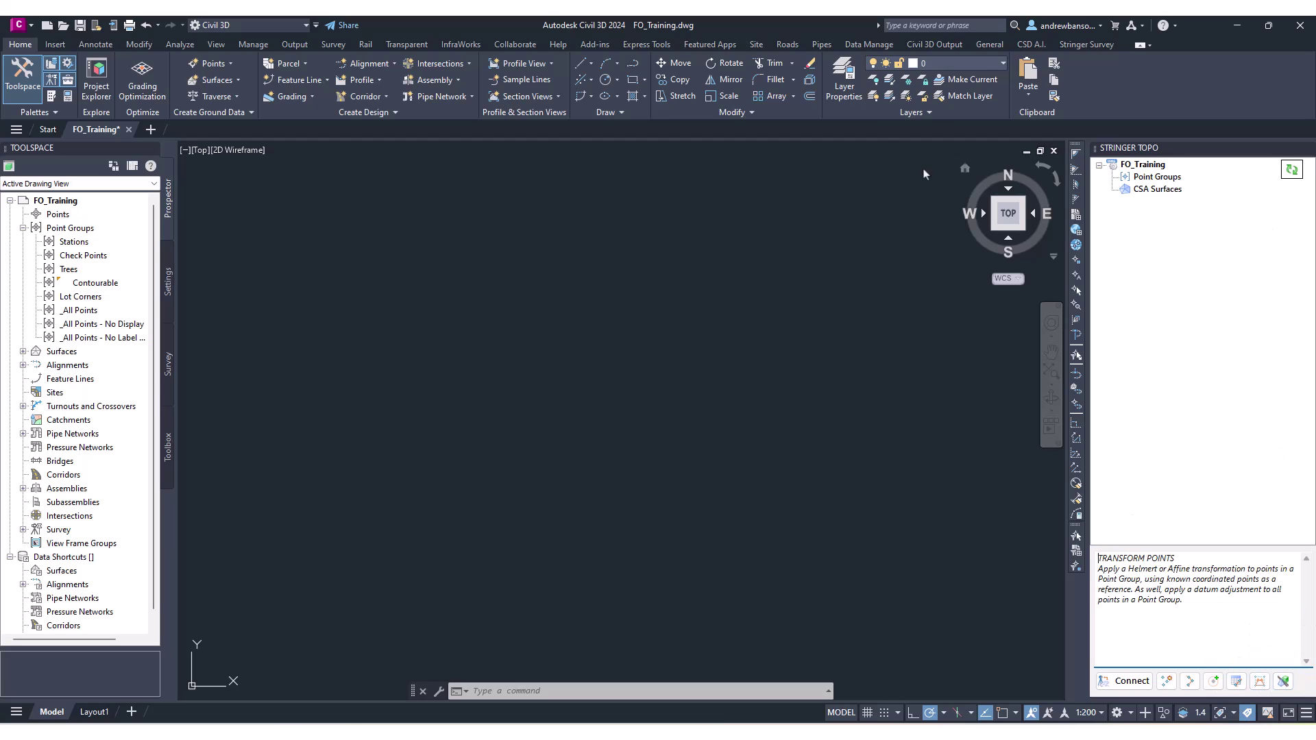
drag(1158, 149, 603, 189)
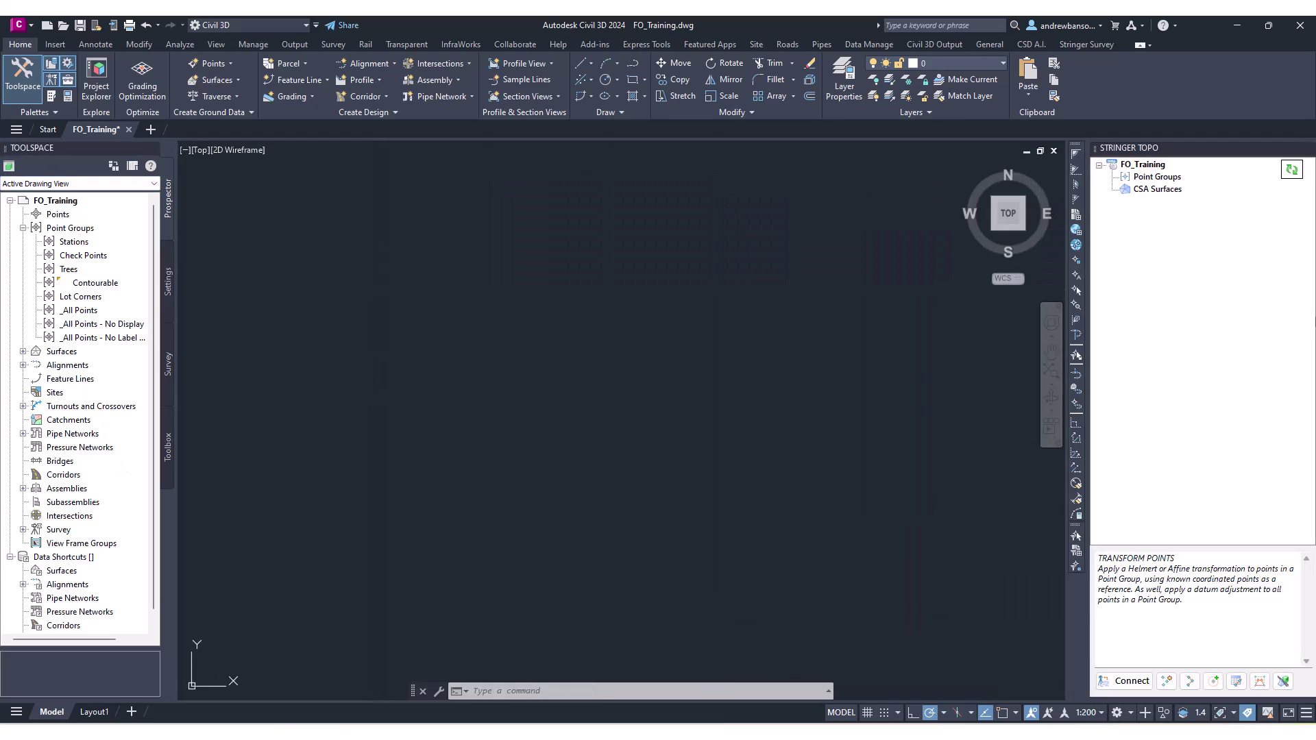
middle_drag(690, 372, 719, 368)
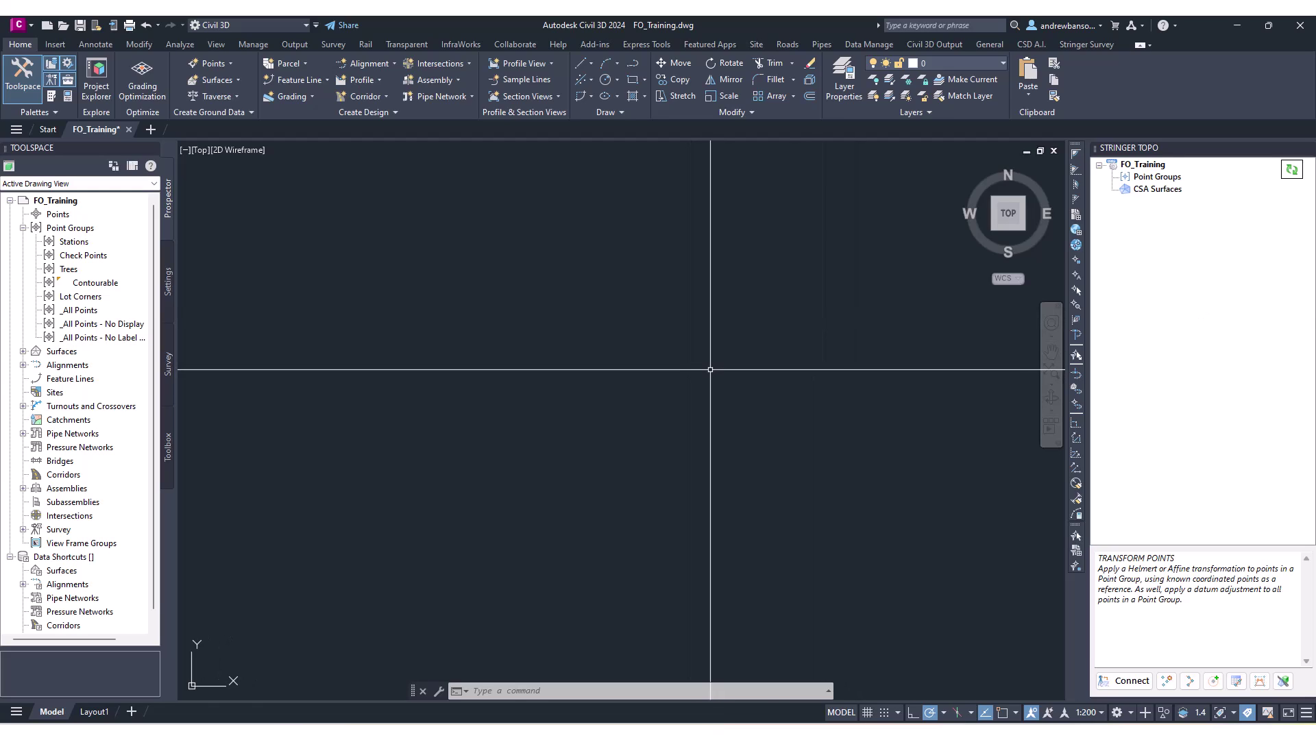
Review the String Defaults for the alpha and numeric code sets, point styles and string sets, and accept them as they are.
right_click(1142, 166)
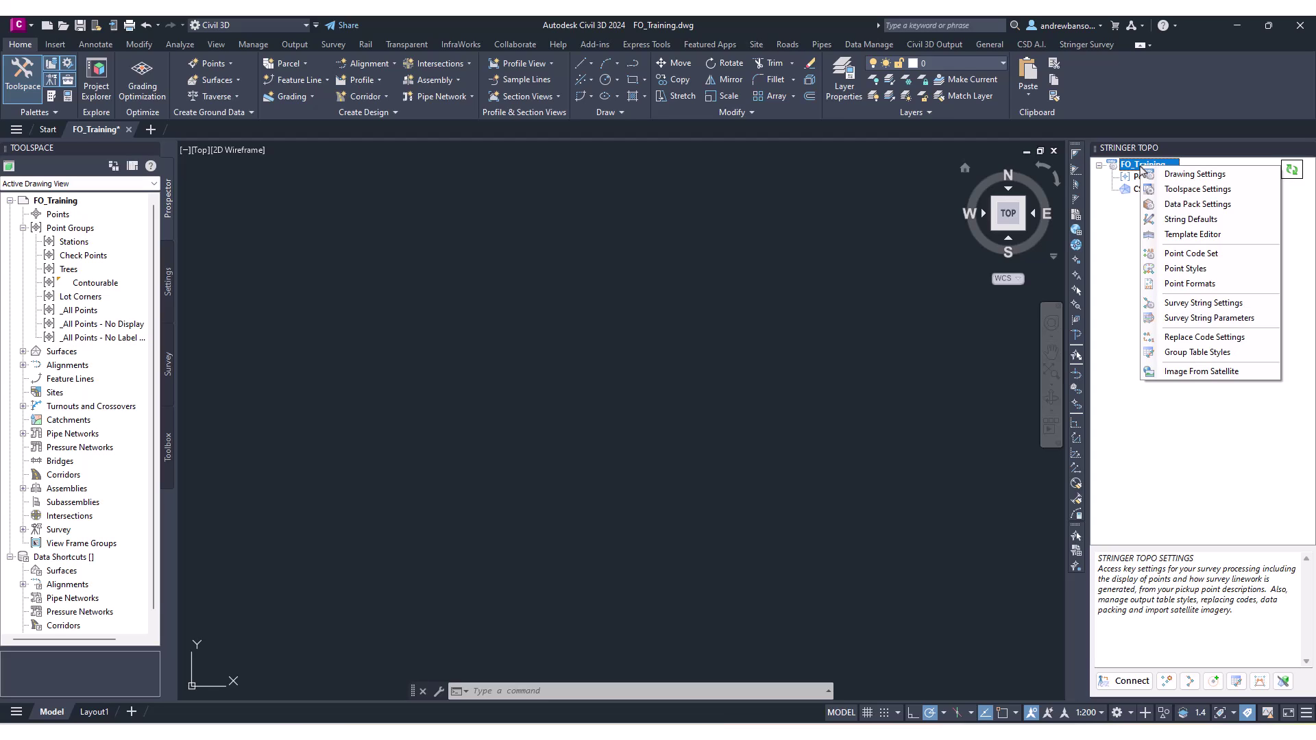
click(1193, 220)
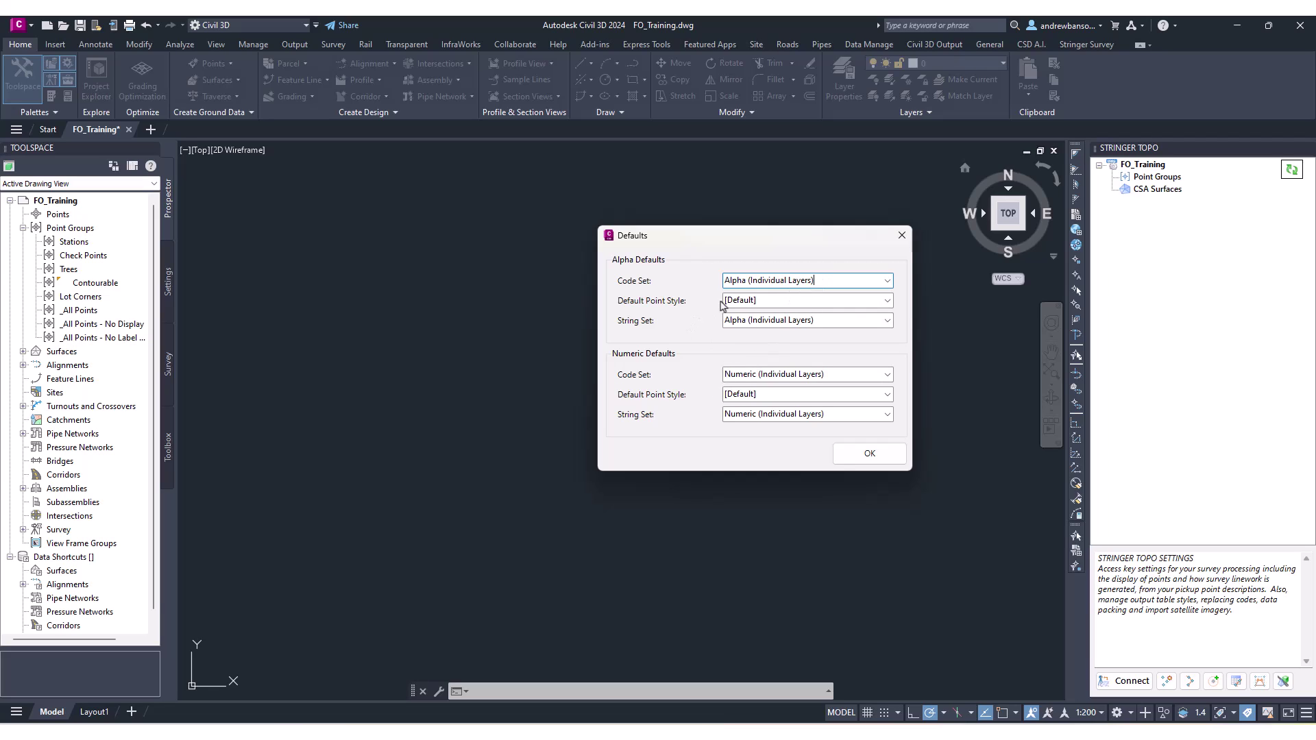
click(805, 318)
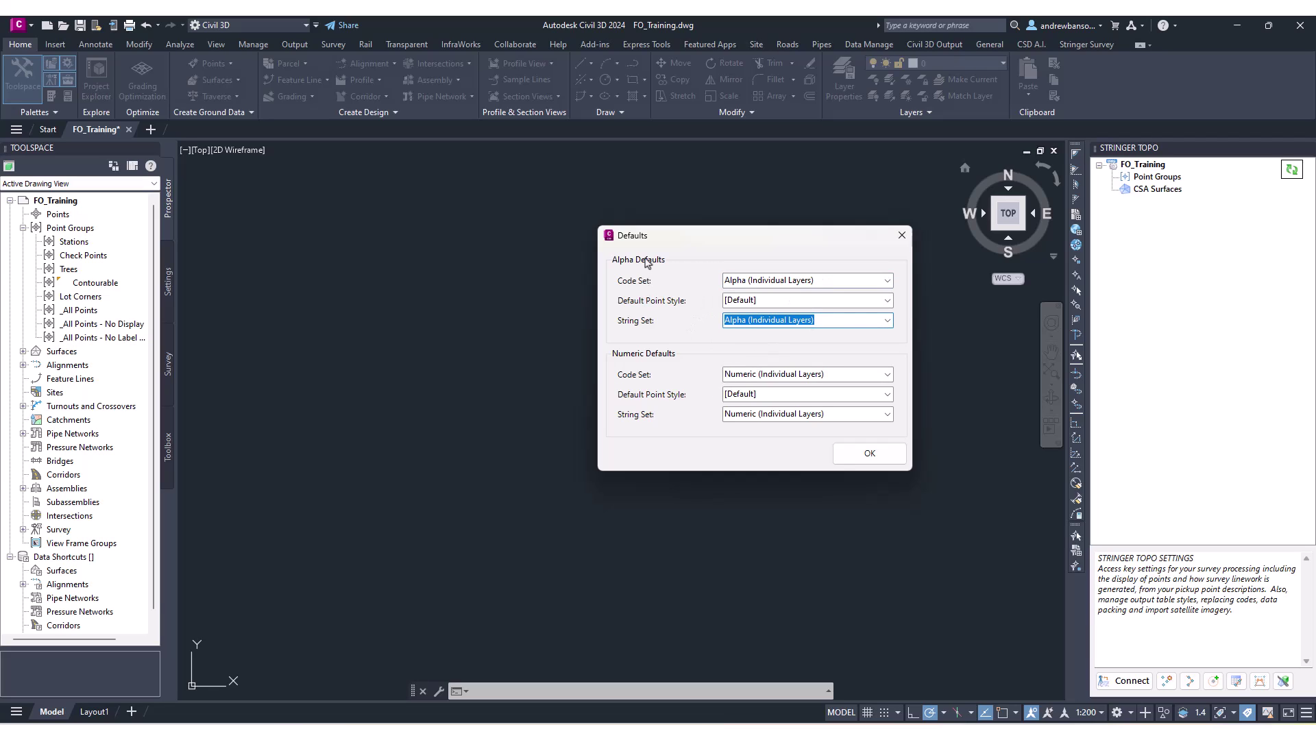
click(835, 412)
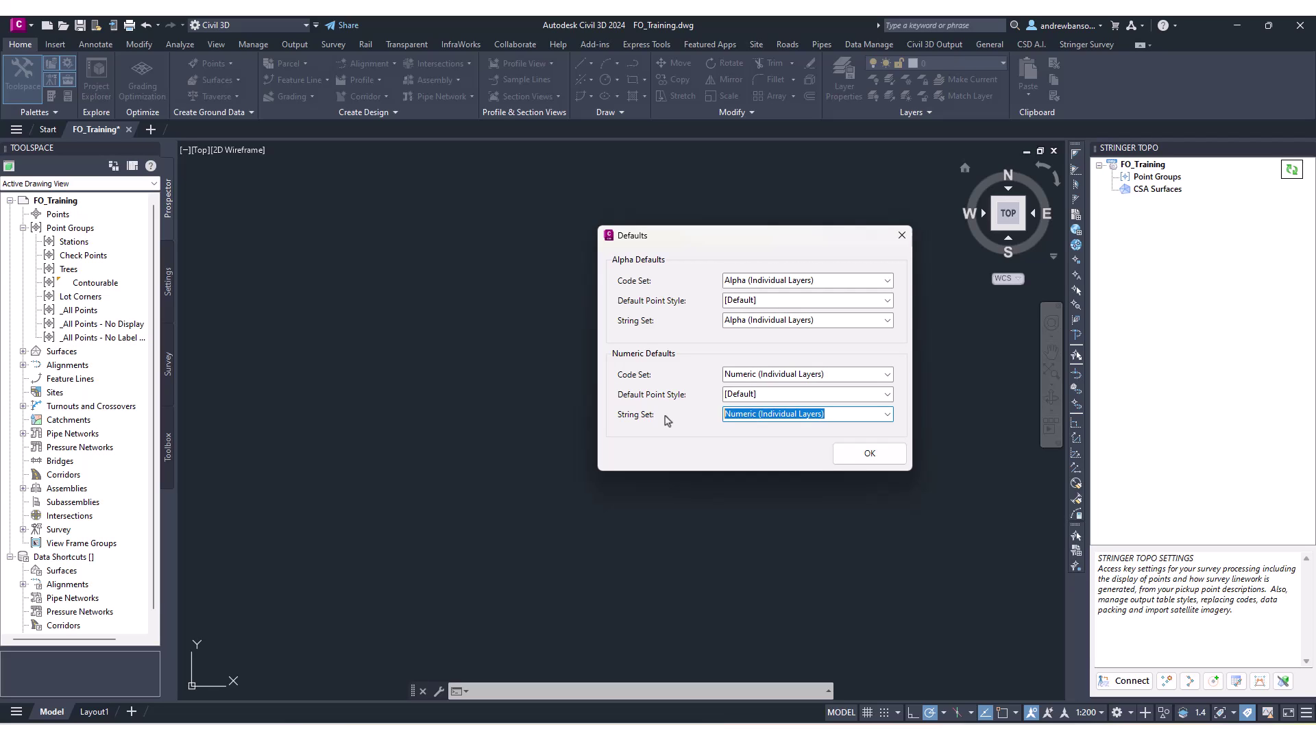
click(829, 414)
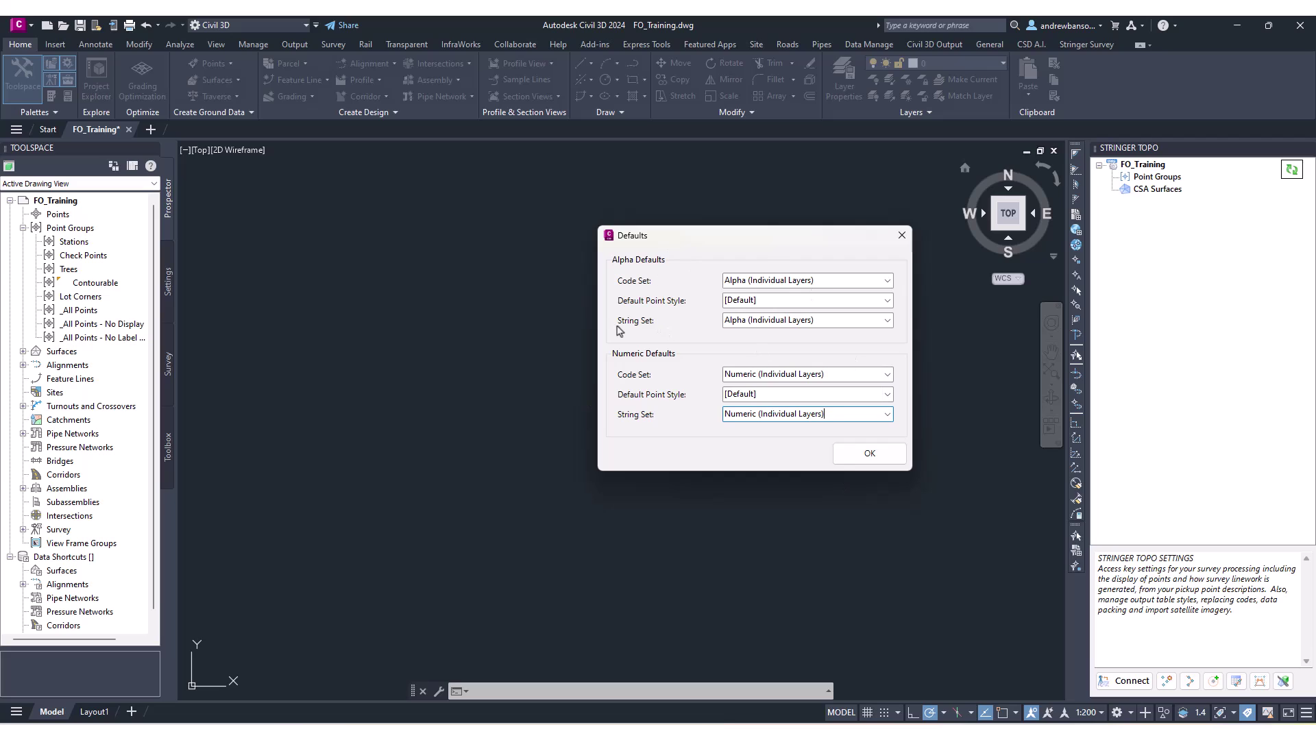
click(852, 377)
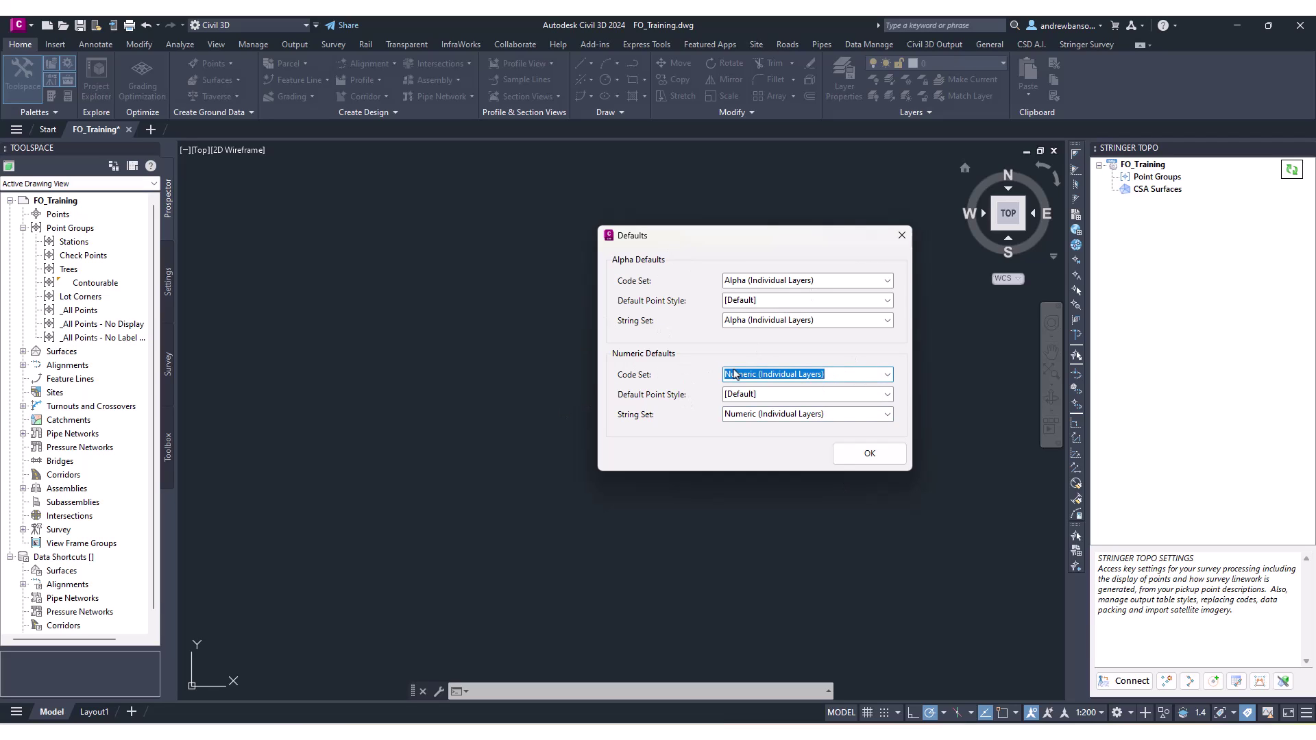
click(823, 282)
click(827, 283)
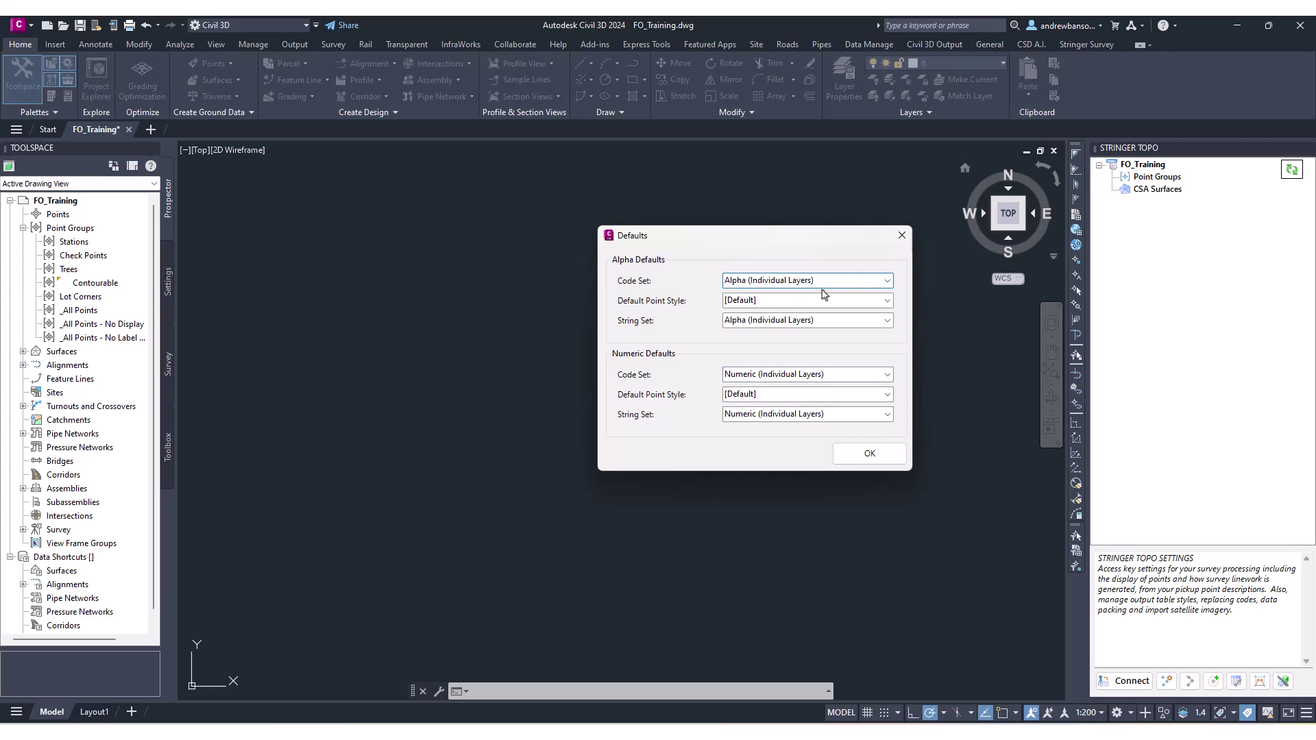
click(870, 454)
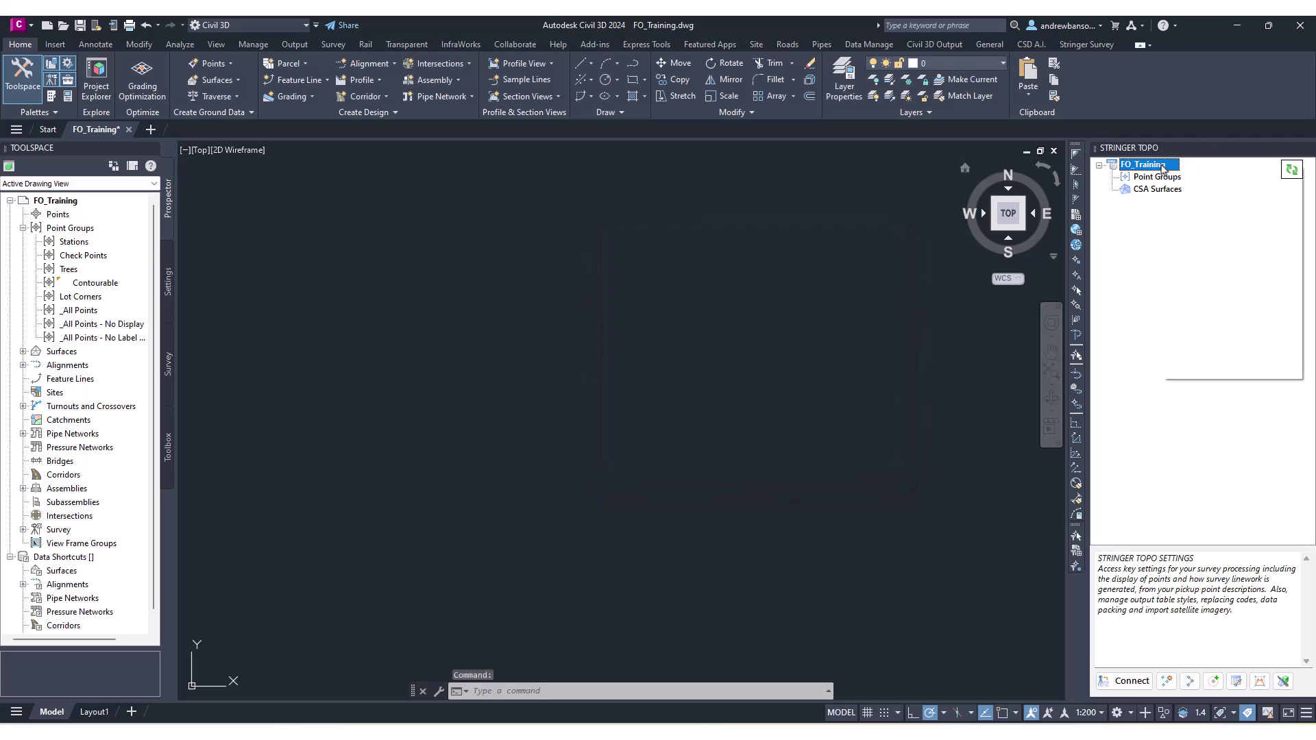
Open the Survey String Settings for FO_Training, letting the software create the missing COGO point layers, and reposition the survey line set tables window.
right_click(1164, 168)
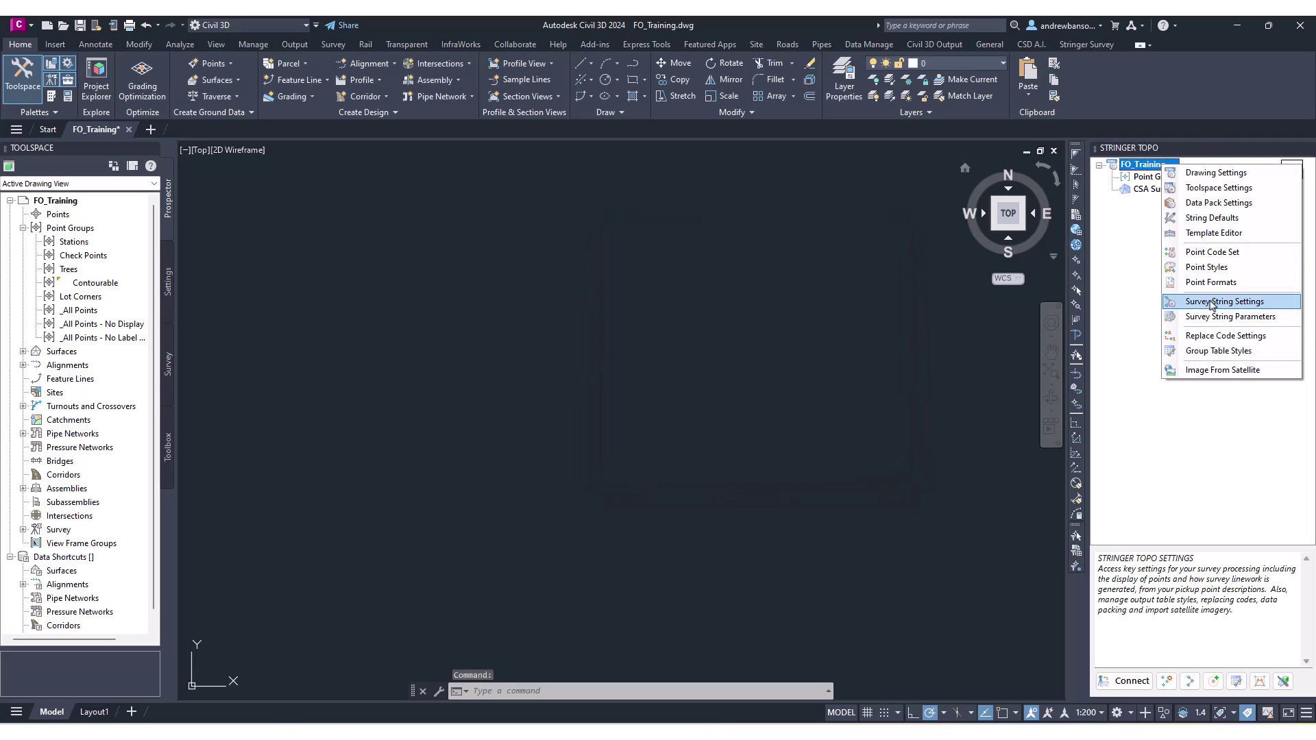
click(1286, 308)
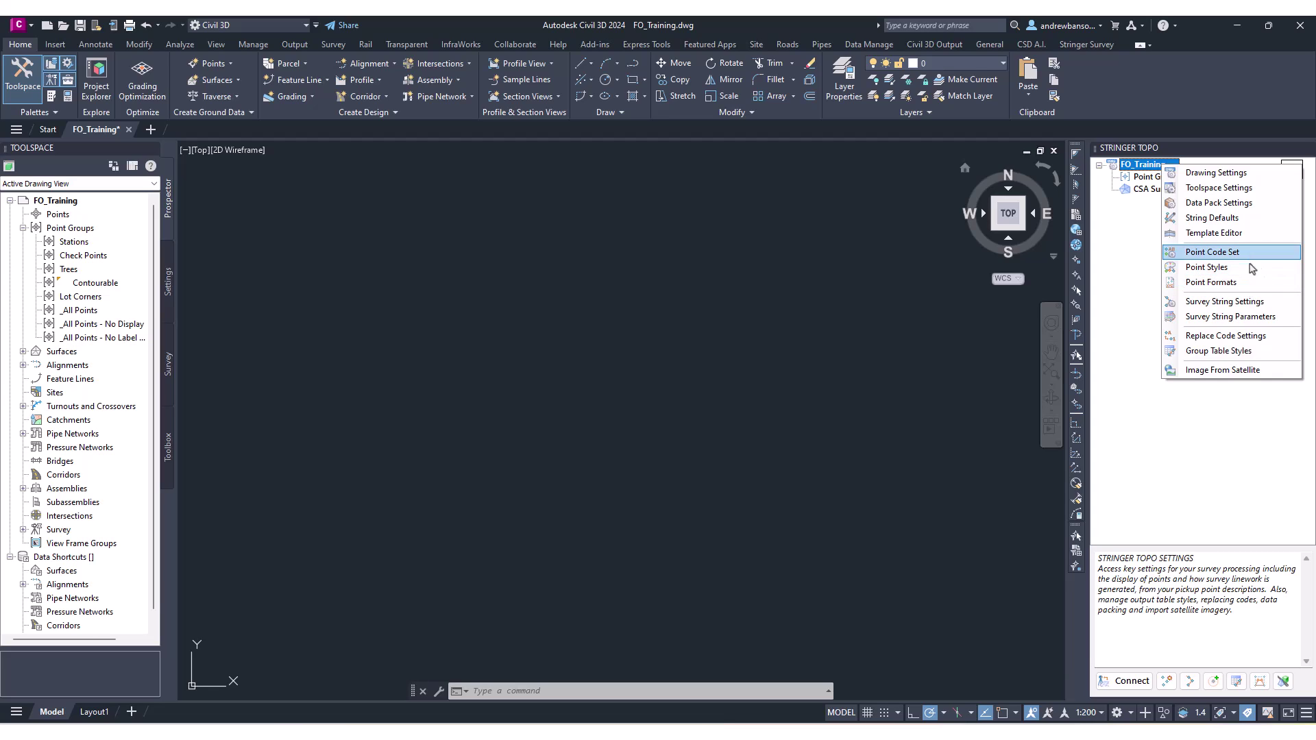
click(1219, 308)
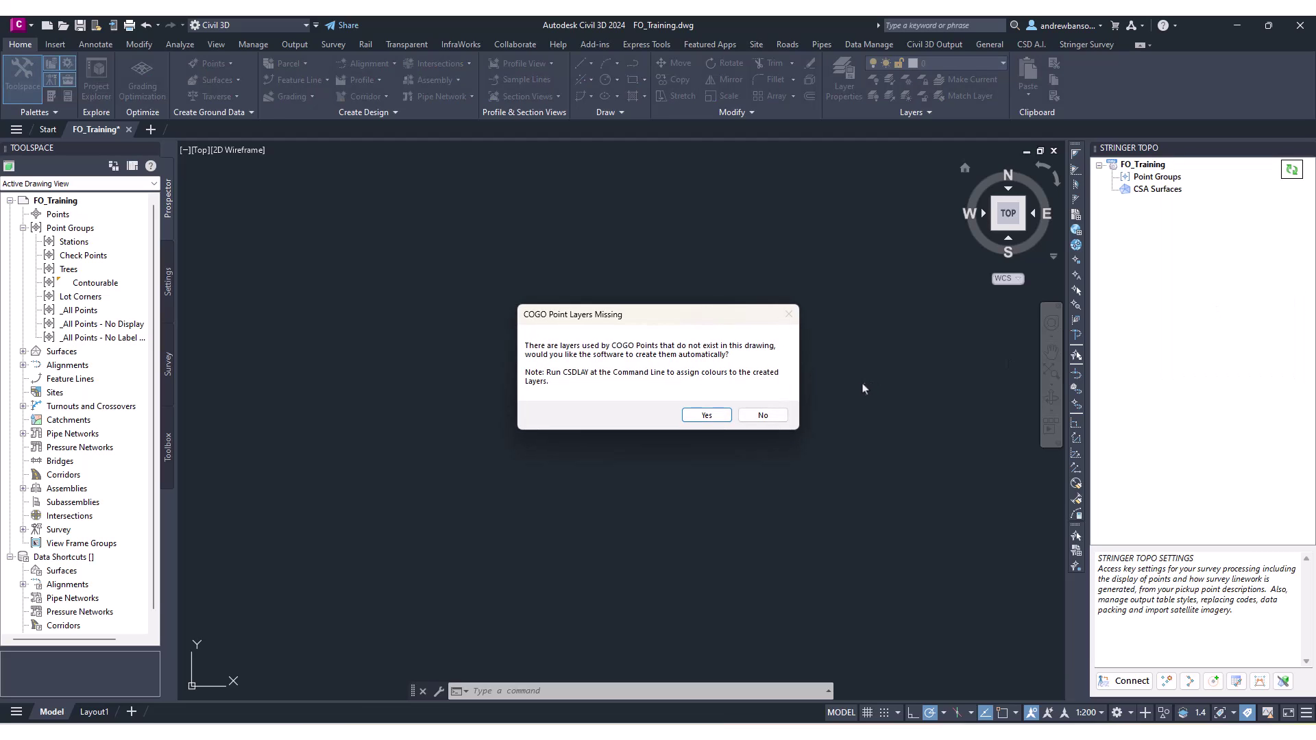
drag(730, 319, 747, 306)
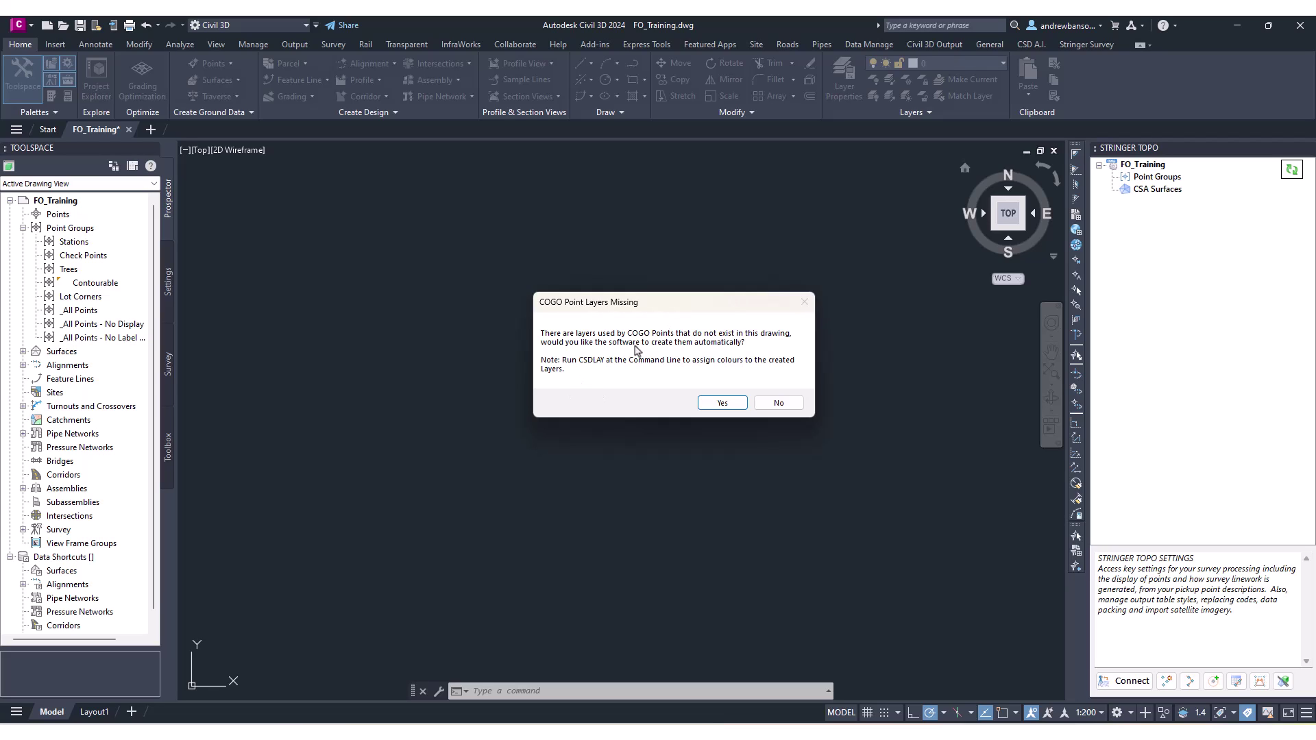
click(724, 405)
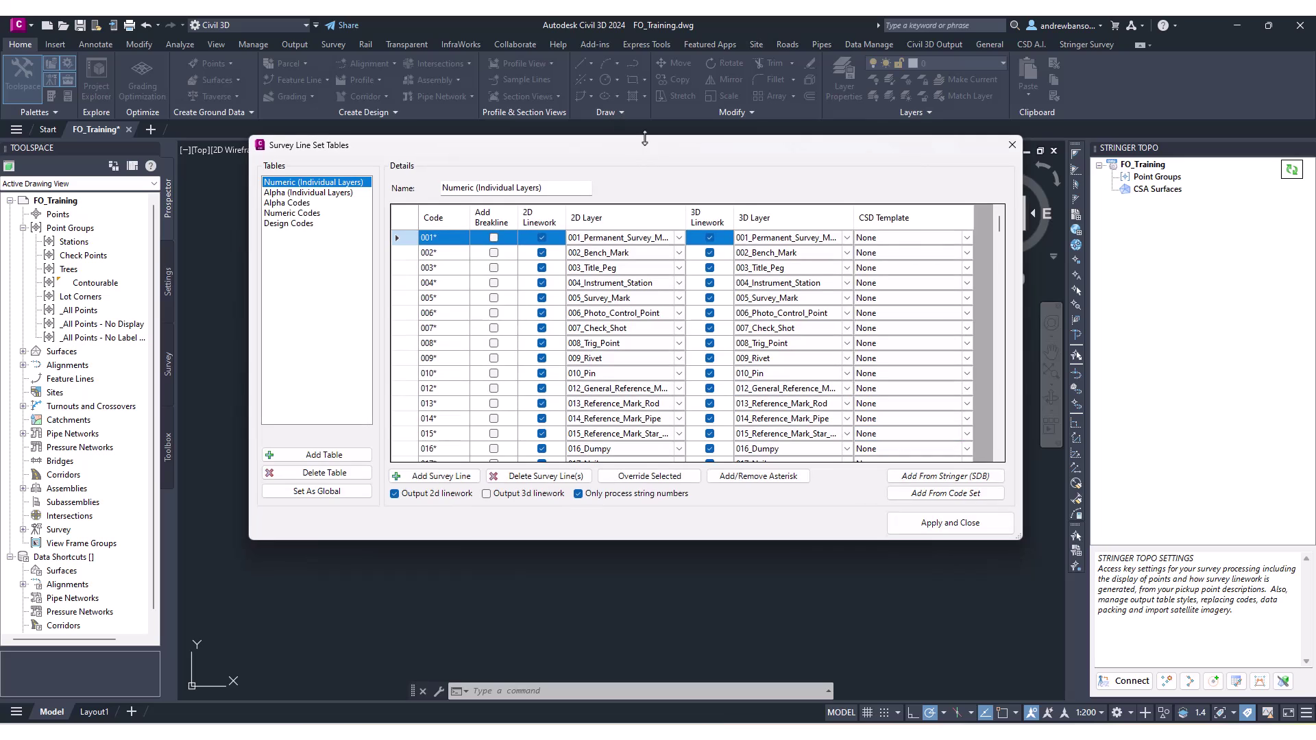
drag(644, 138, 674, 179)
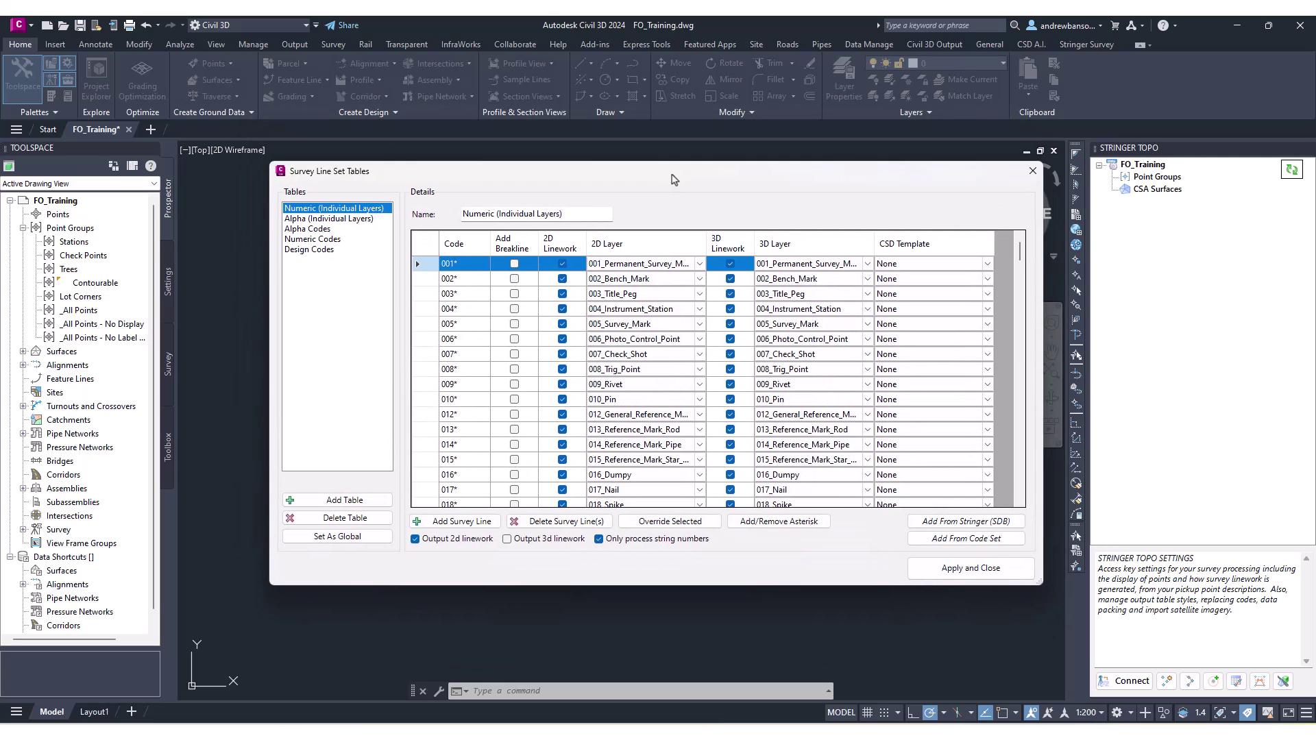
drag(501, 175, 507, 165)
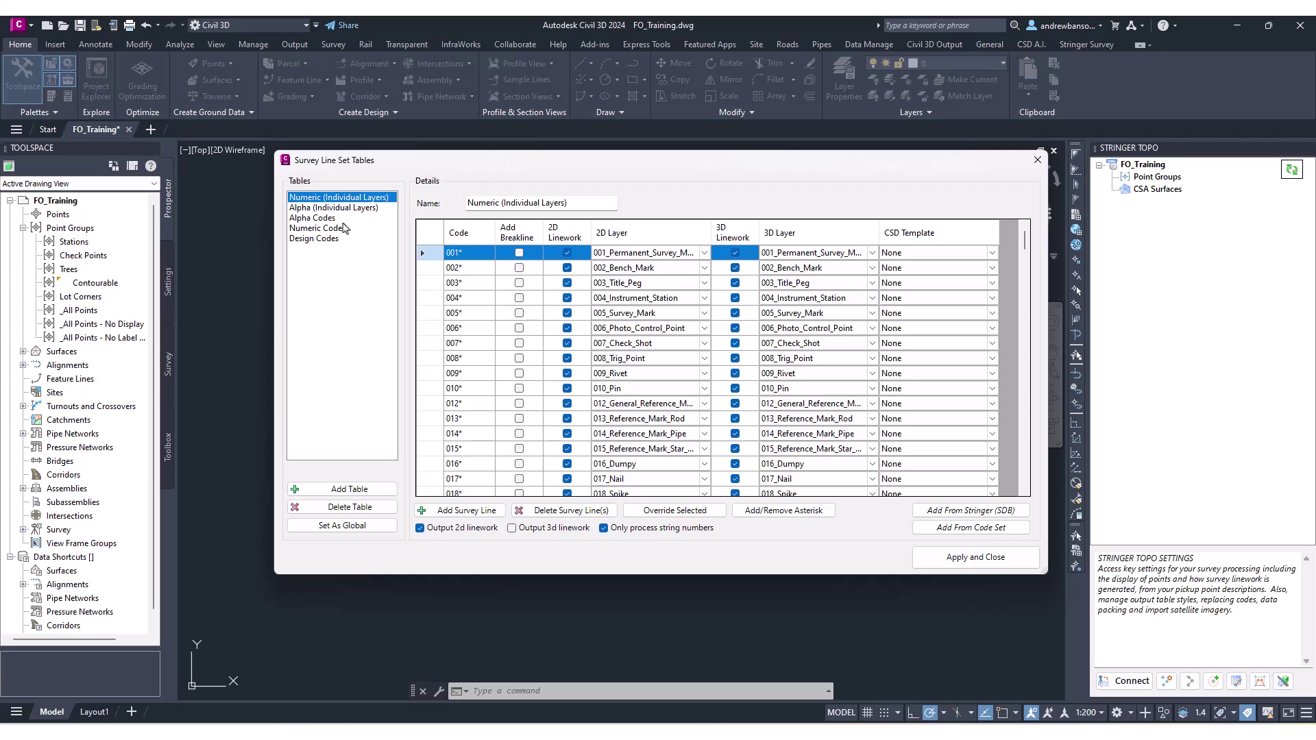
Review the available survey line tables and browse the Numeric (Individual Layers) table to the drainage codes in the 300 range.
drag(557, 155, 559, 156)
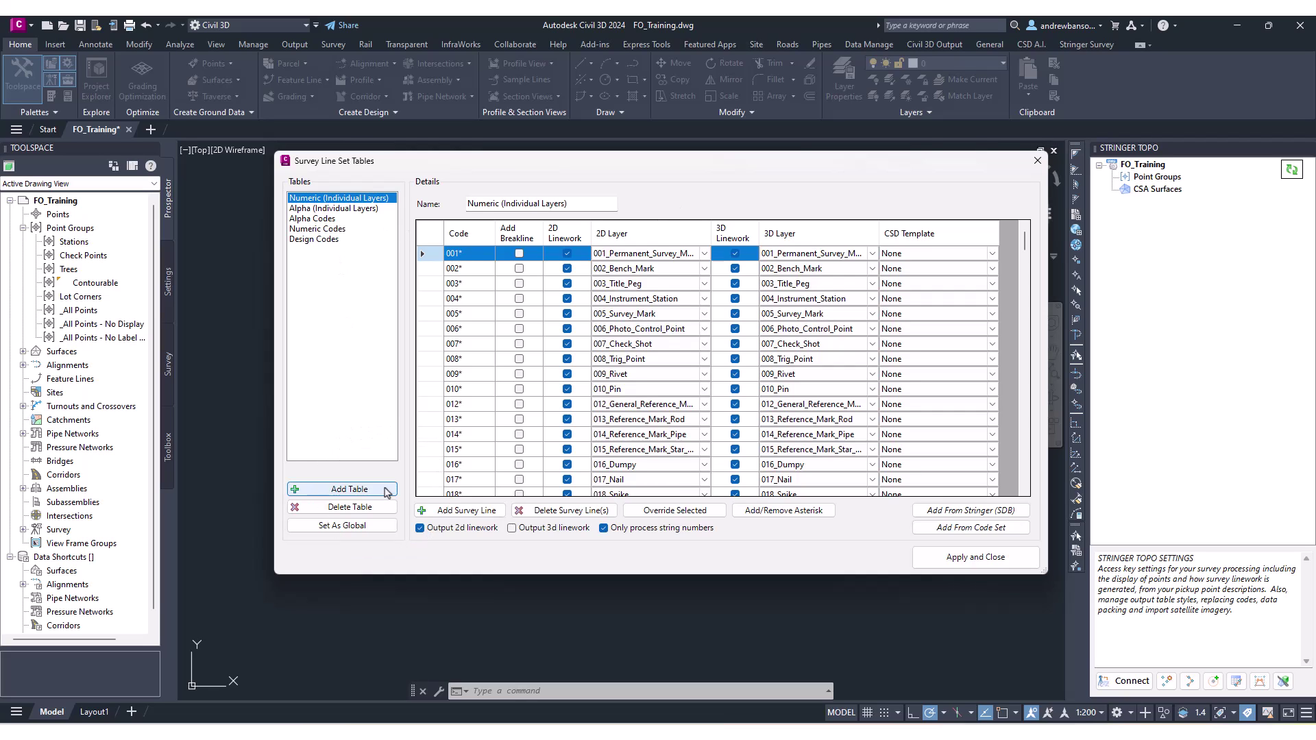
click(343, 529)
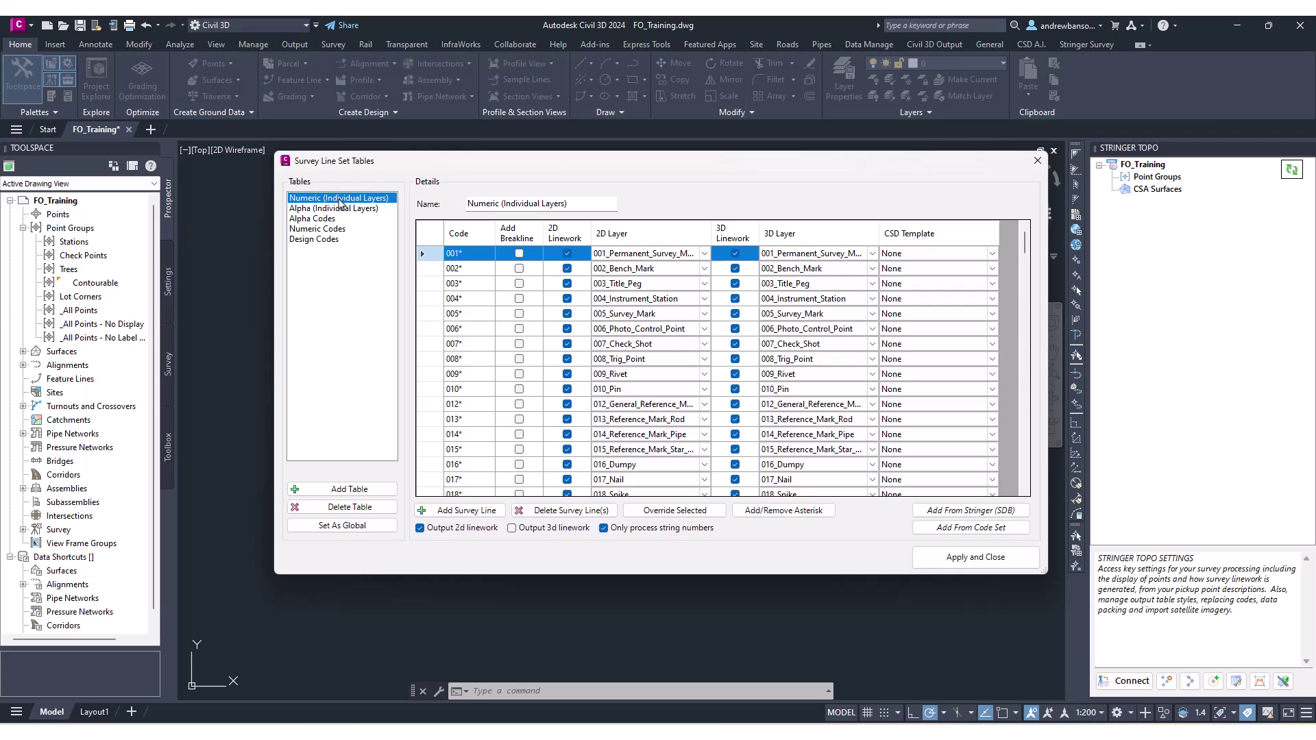
scroll(477, 327, down, 5)
scroll(478, 327, down, 20)
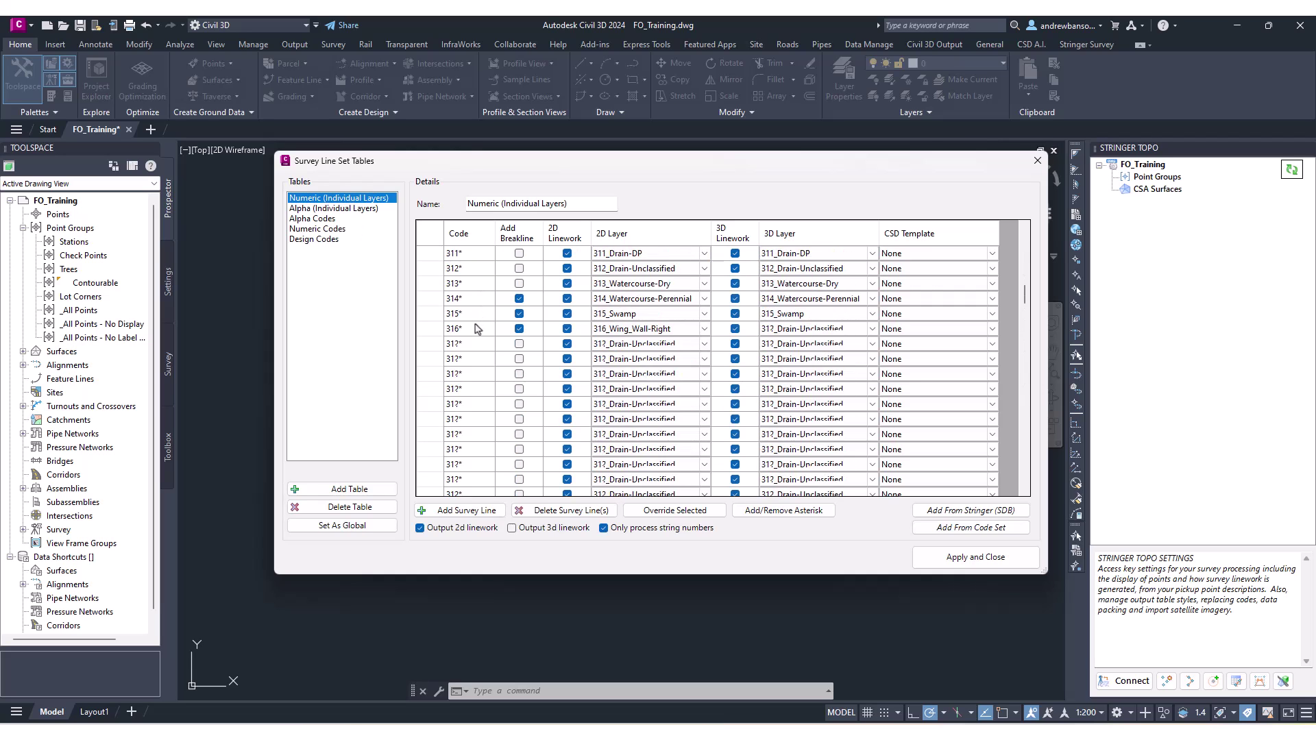
drag(1025, 364, 1031, 283)
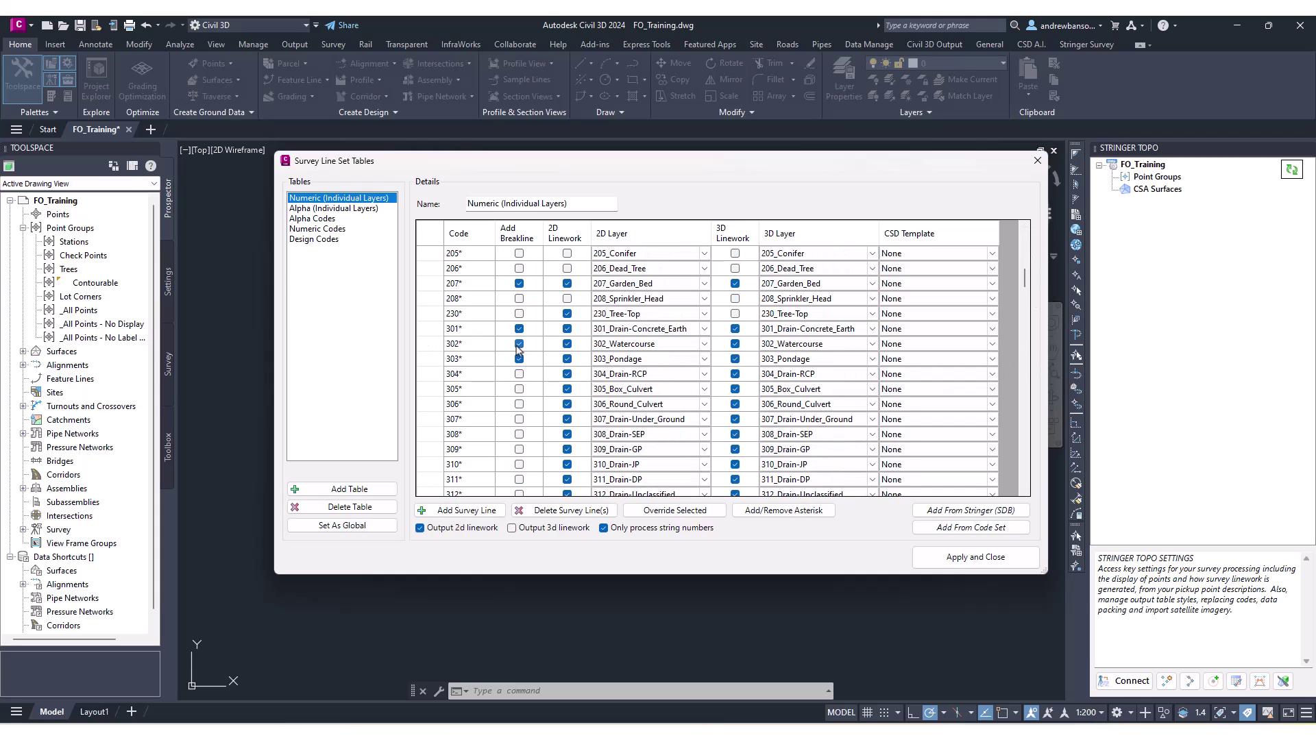
Examine the breakline, 2D and 3D linework, layer and CSD template settings of the 302* Watercourse code.
click(469, 346)
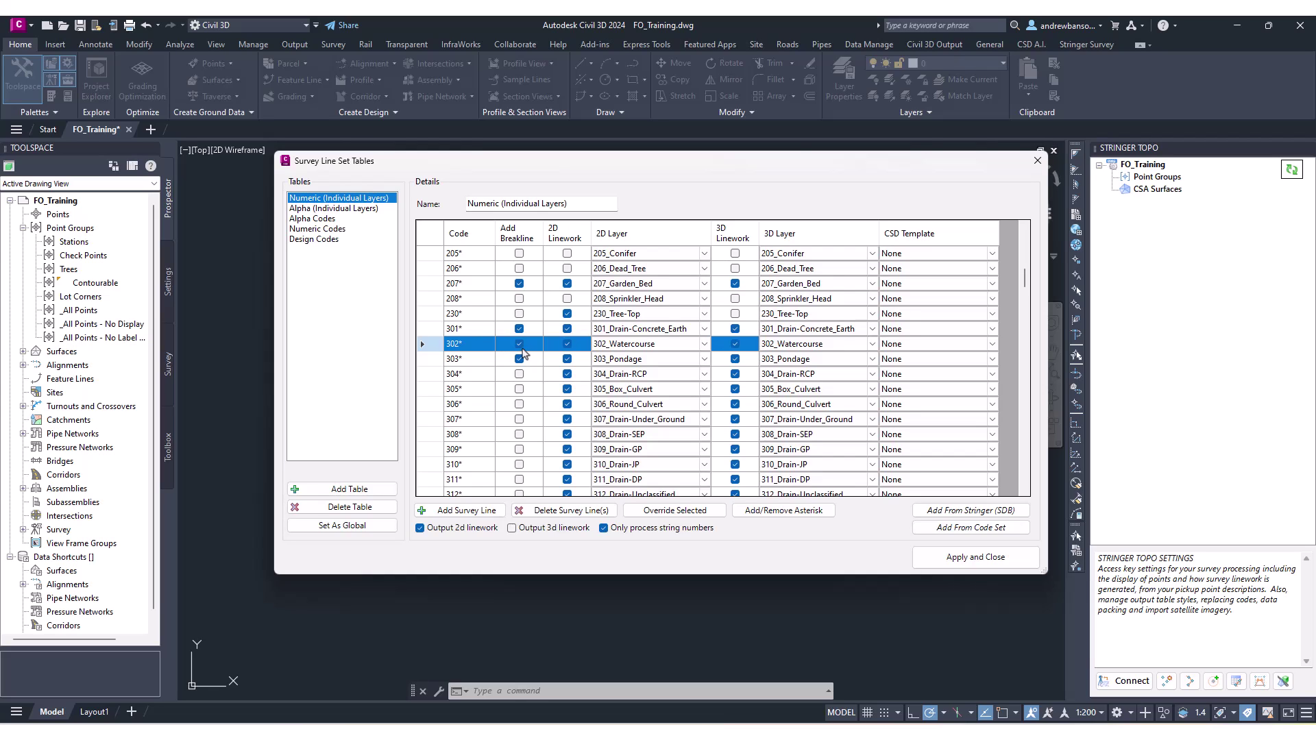
click(524, 345)
click(32, 357)
click(60, 354)
click(567, 345)
click(679, 347)
click(746, 348)
click(746, 348)
click(821, 350)
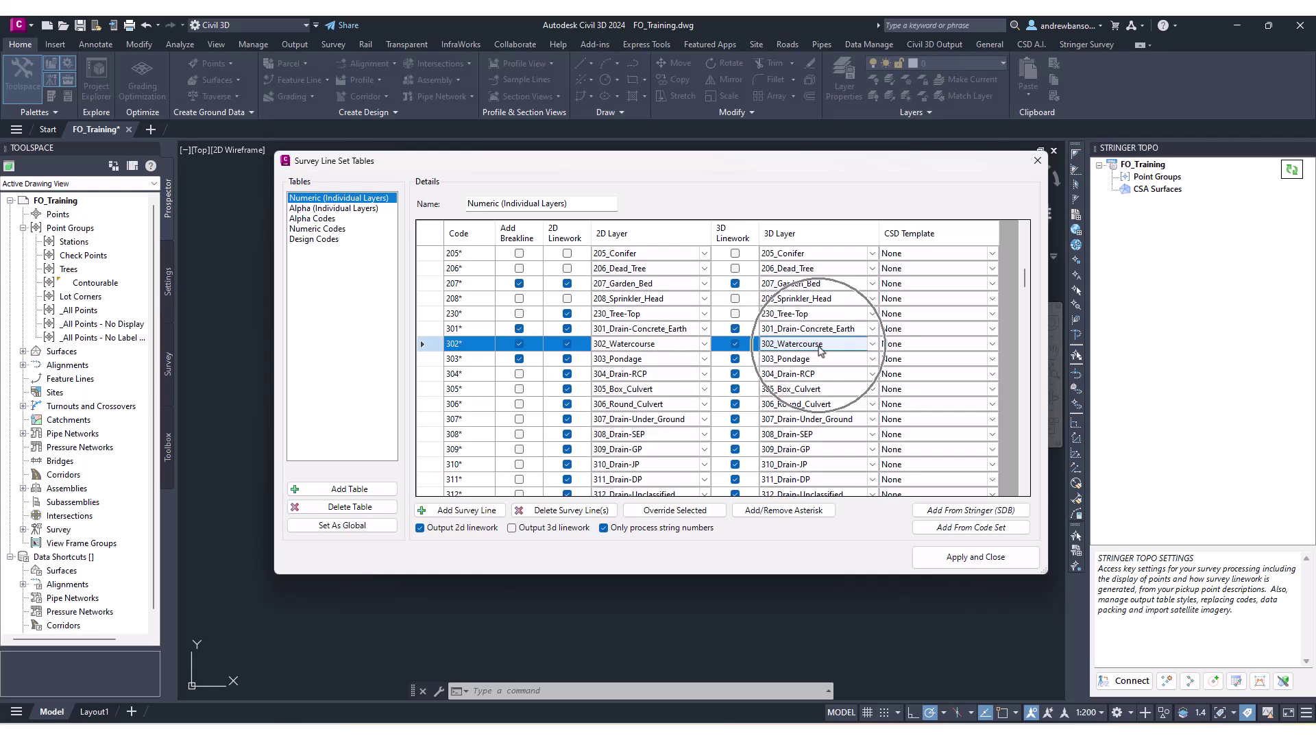
click(947, 349)
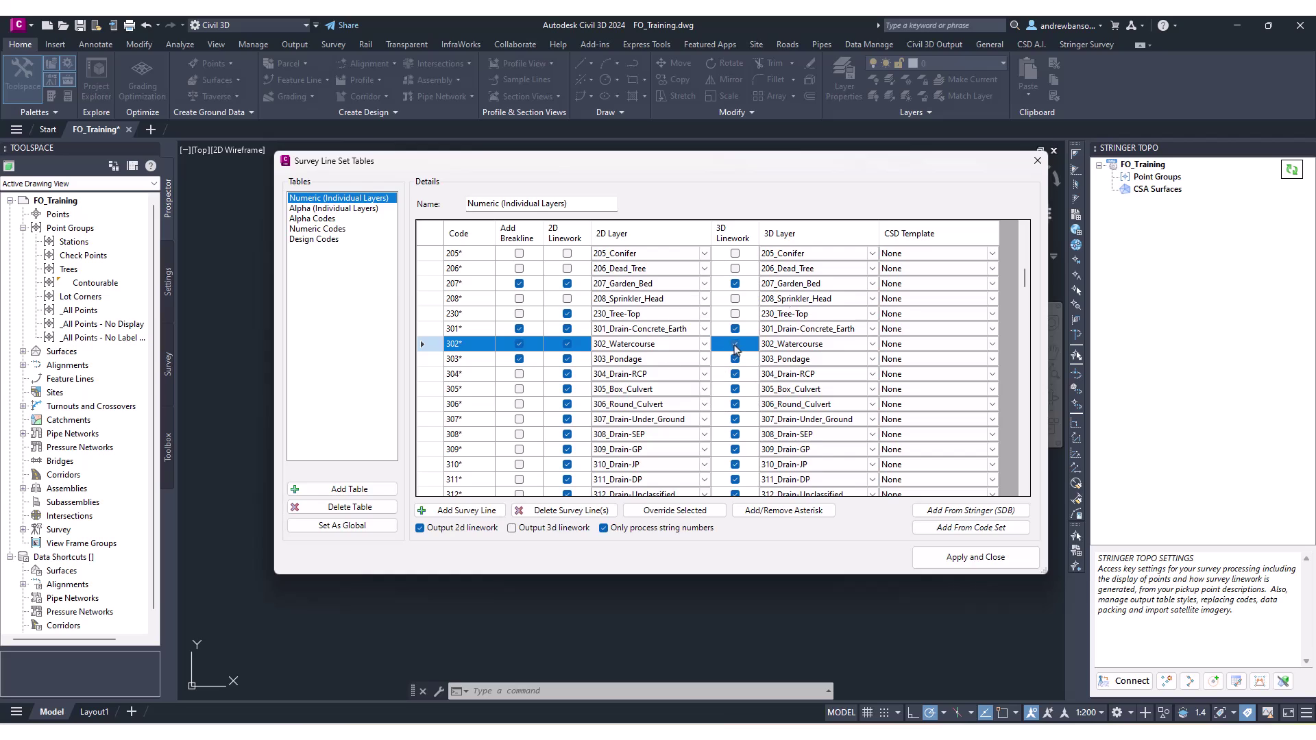
Check the 2D linework output, 3D linework output and string-number processing options of the Numeric (Individual Layers) table.
click(564, 533)
click(428, 532)
click(536, 528)
click(678, 540)
click(686, 540)
click(677, 534)
scroll(487, 411, up, 3)
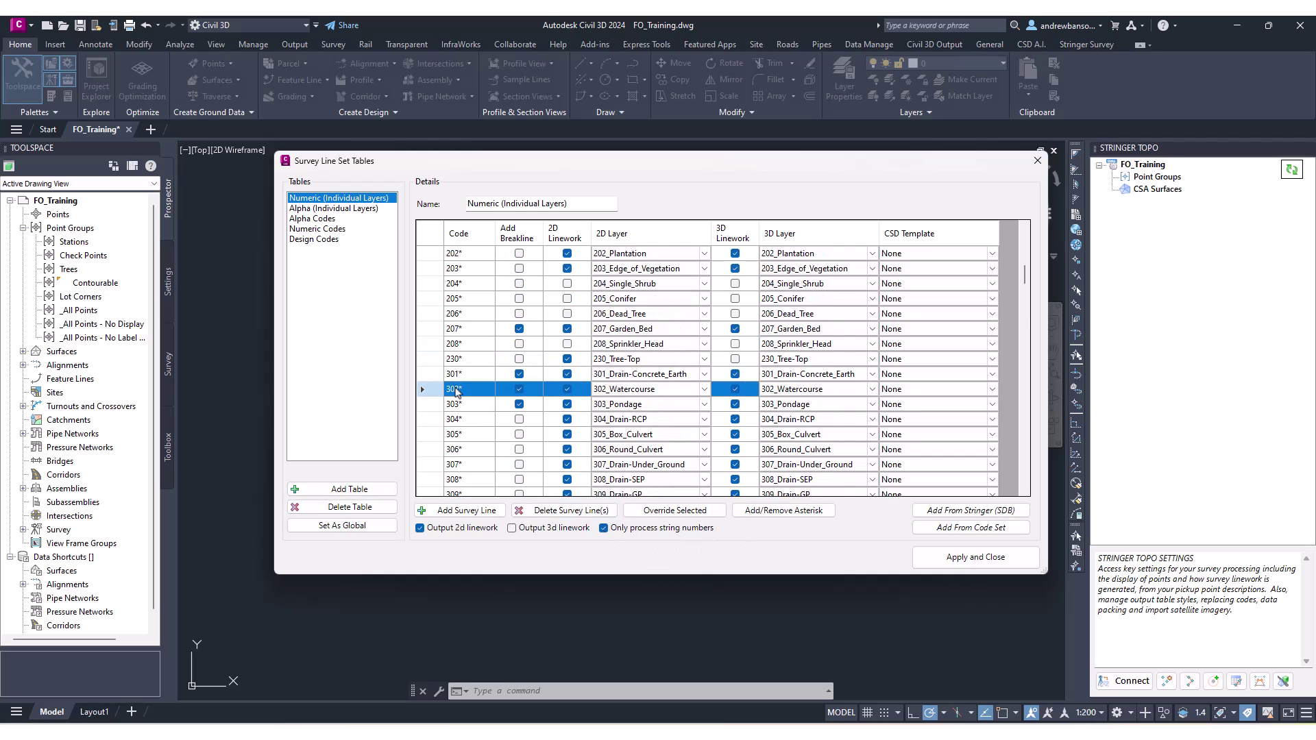
Examine the override options for survey line codes 301* to 307* and close them without overriding anything.
click(463, 513)
click(433, 467)
shift+click(436, 379)
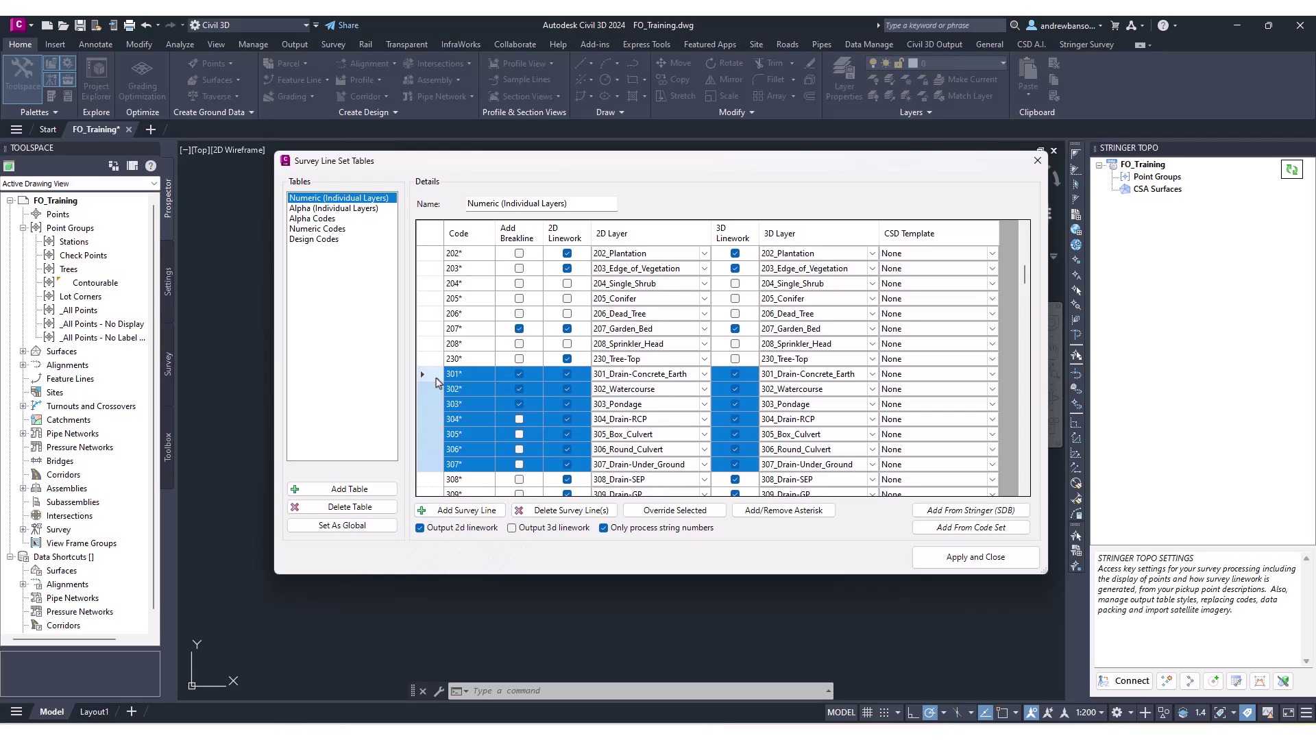
click(597, 511)
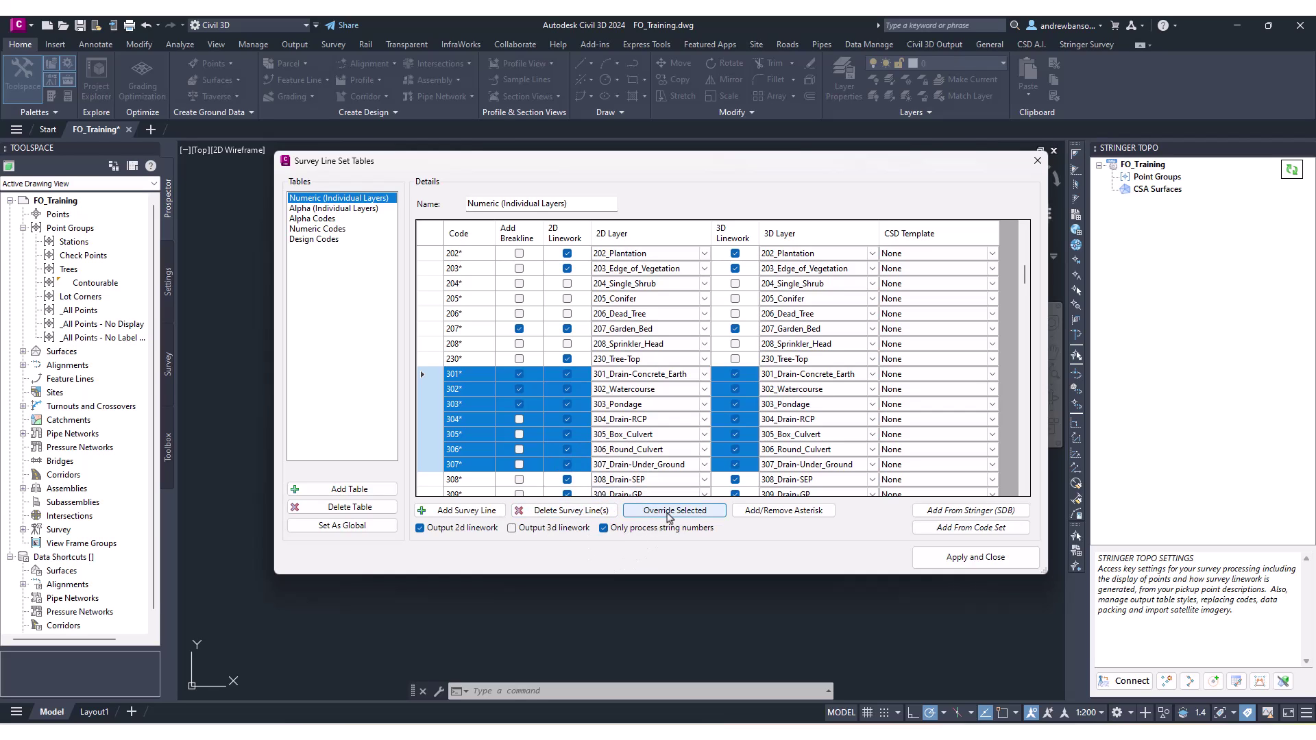
click(668, 511)
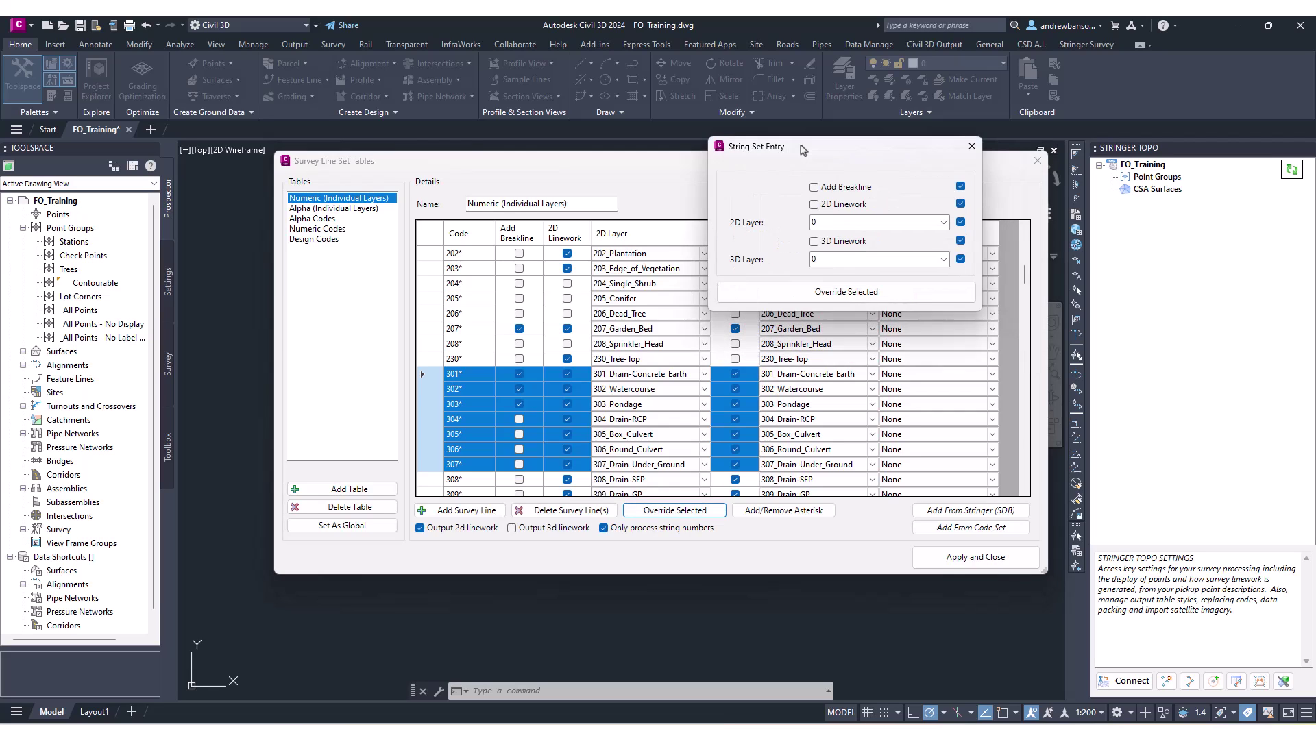
drag(804, 149, 822, 162)
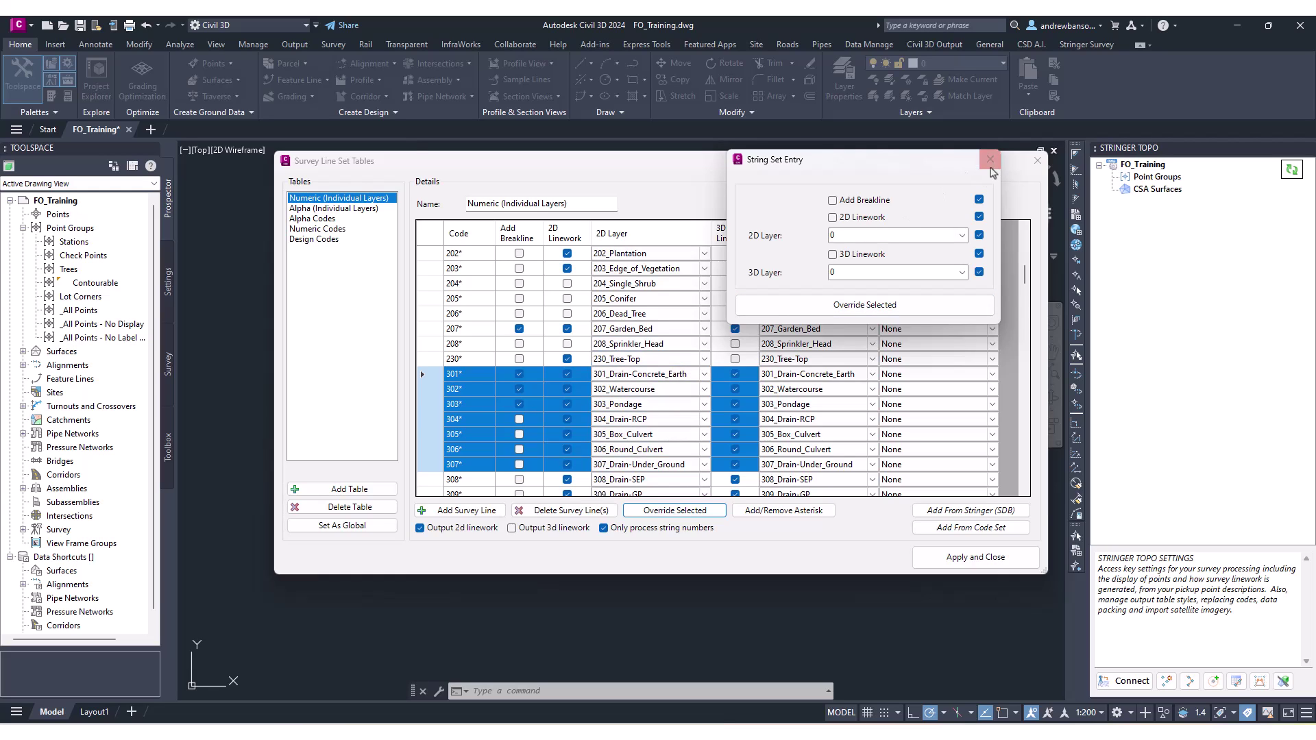
click(990, 159)
Reduce the row selection to code 304* and apply the survey line set tables as they are.
ctrl+click(453, 375)
ctrl+click(454, 389)
click(462, 421)
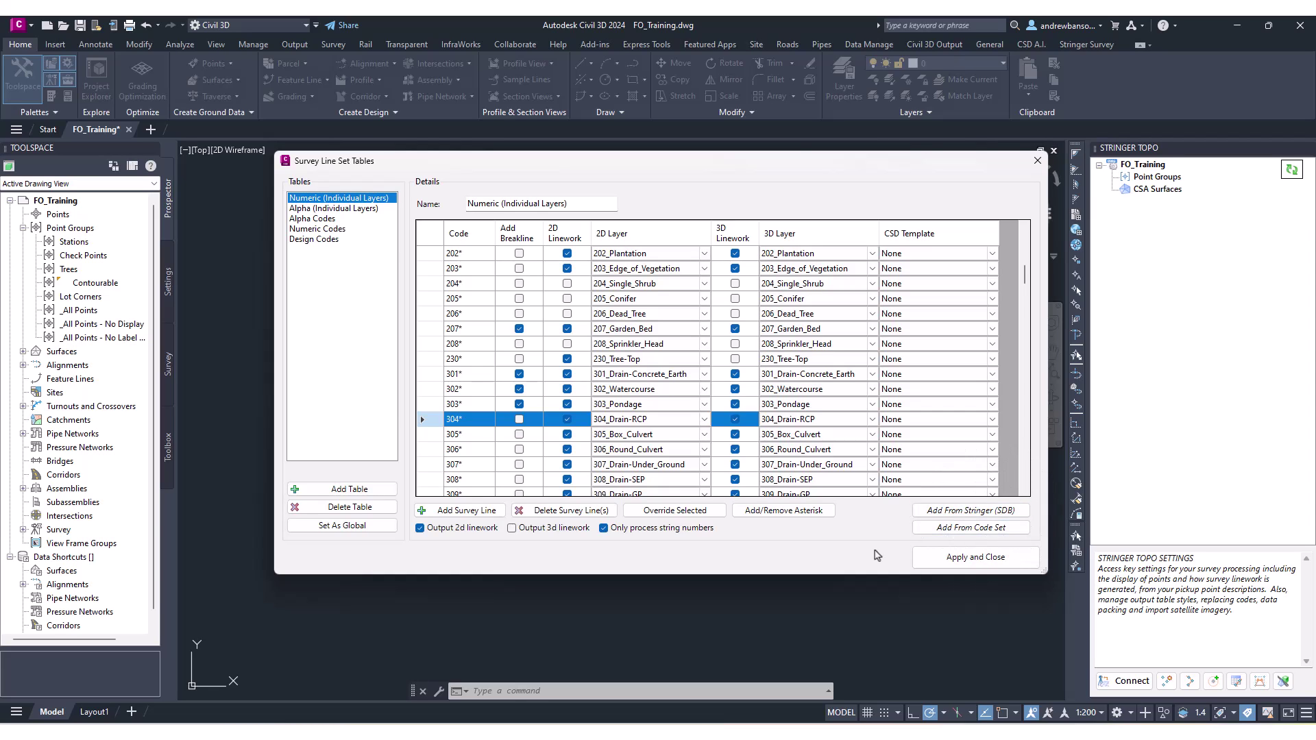
drag(657, 163, 666, 175)
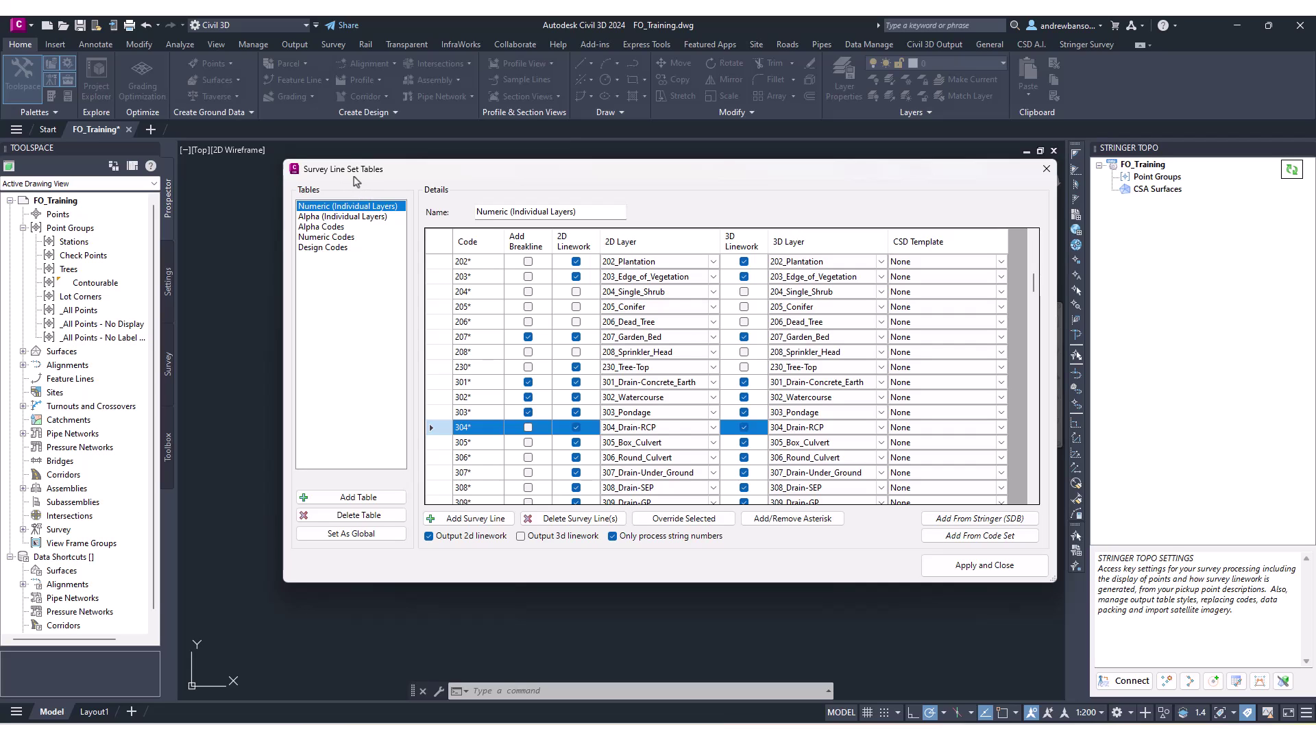
click(998, 572)
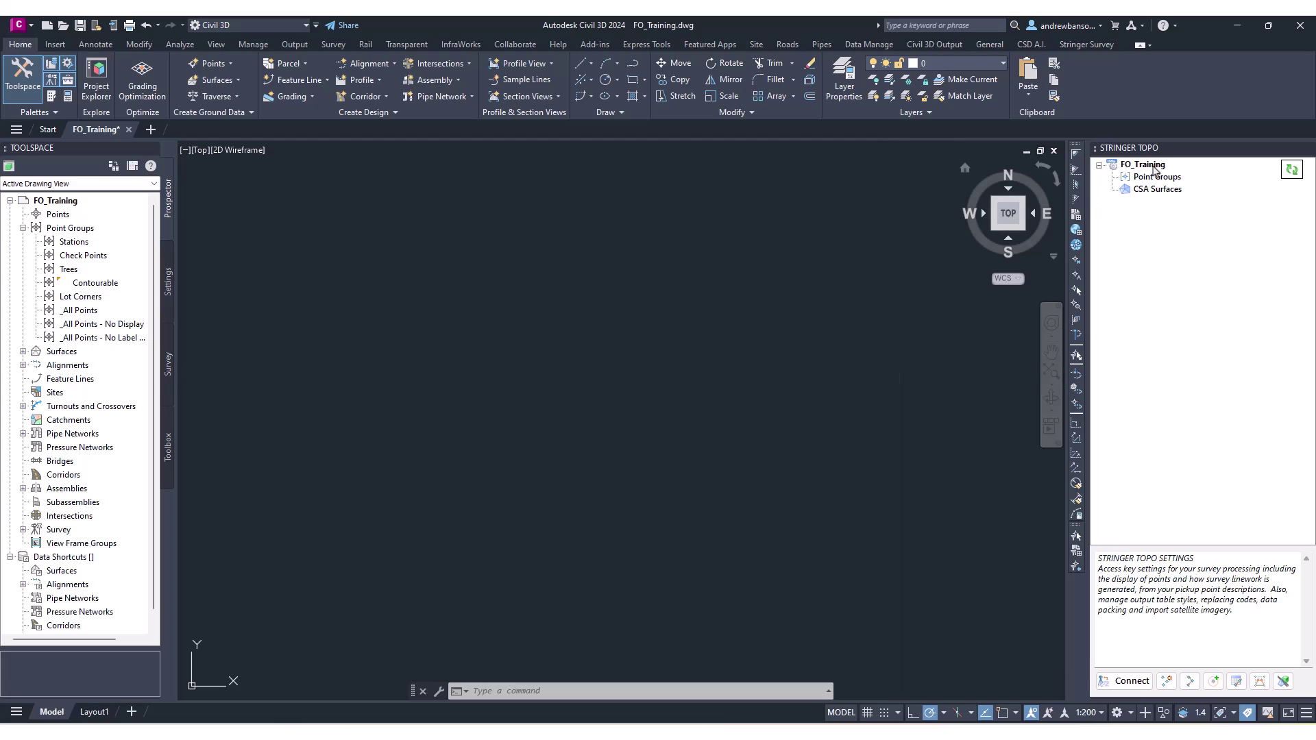
Open the Survey String Parameters for FO_Training and inspect the surface exclude code, close string code and parameter symbol.
right_click(1158, 170)
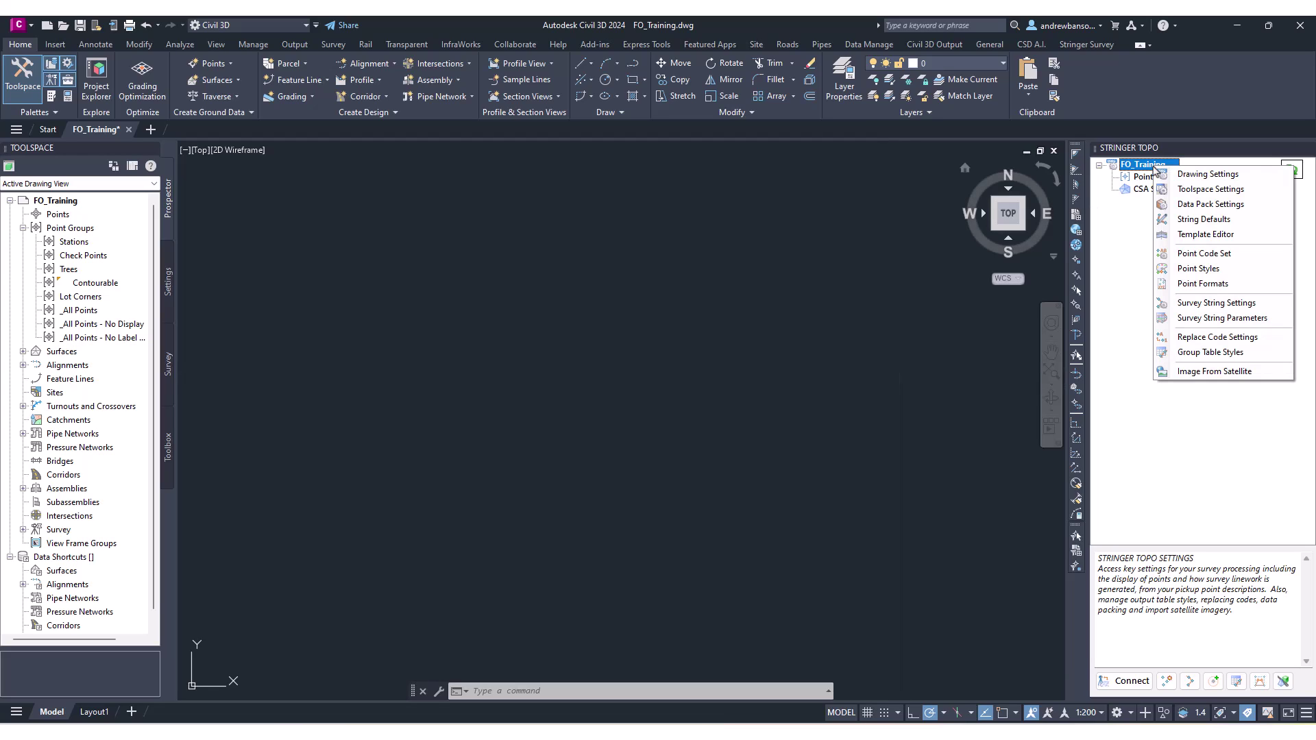
click(1234, 319)
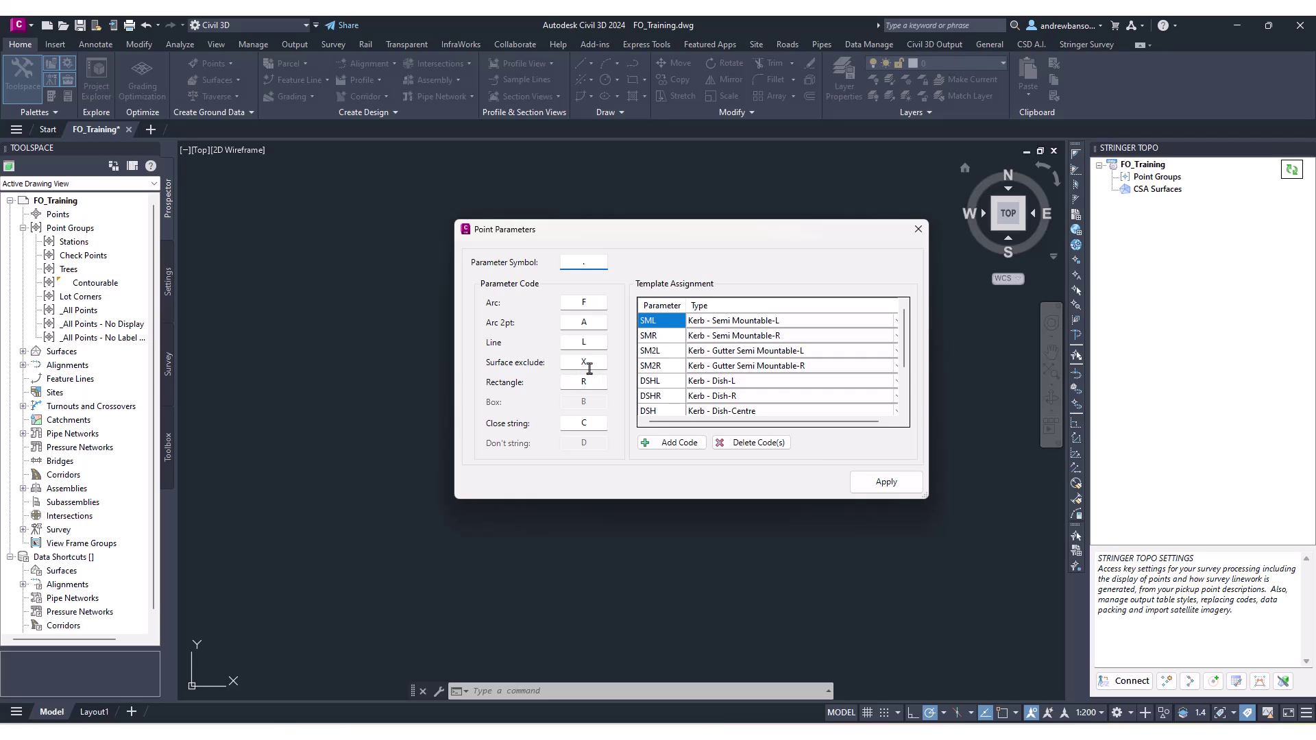
click(564, 364)
click(583, 362)
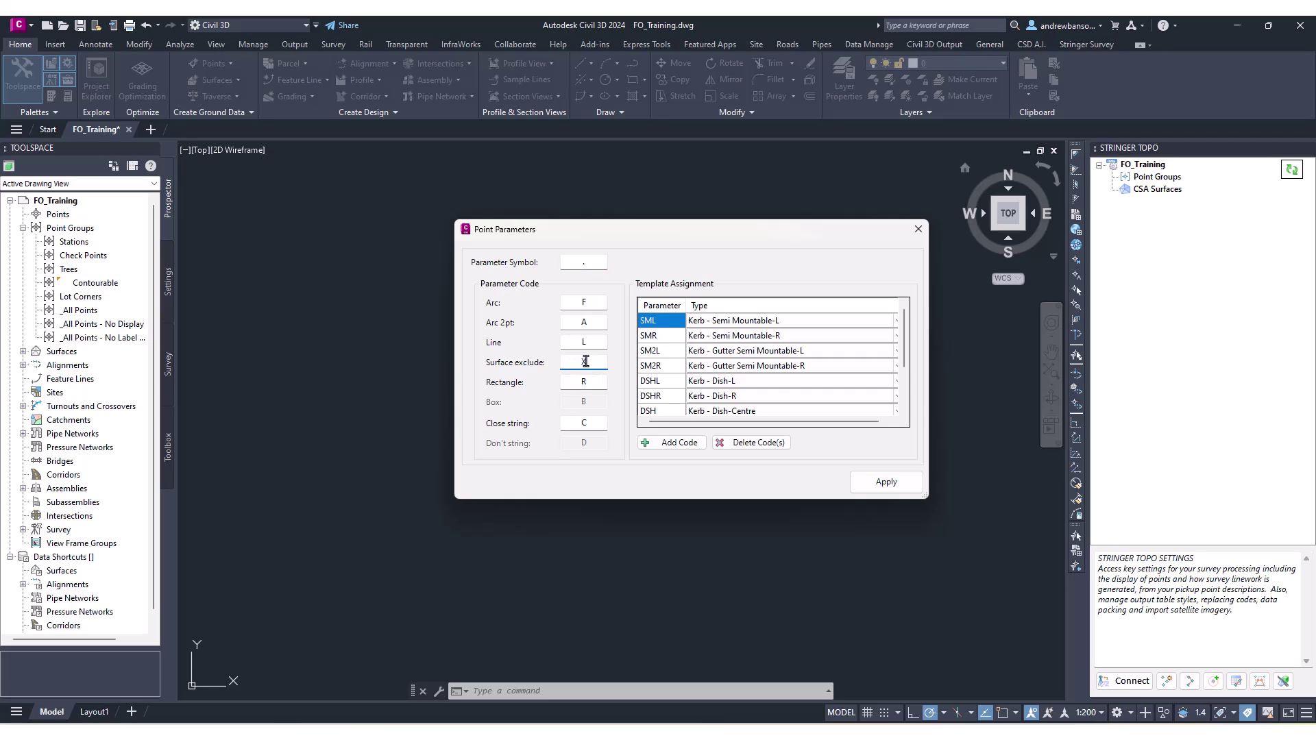
click(589, 423)
double_click(588, 262)
click(593, 263)
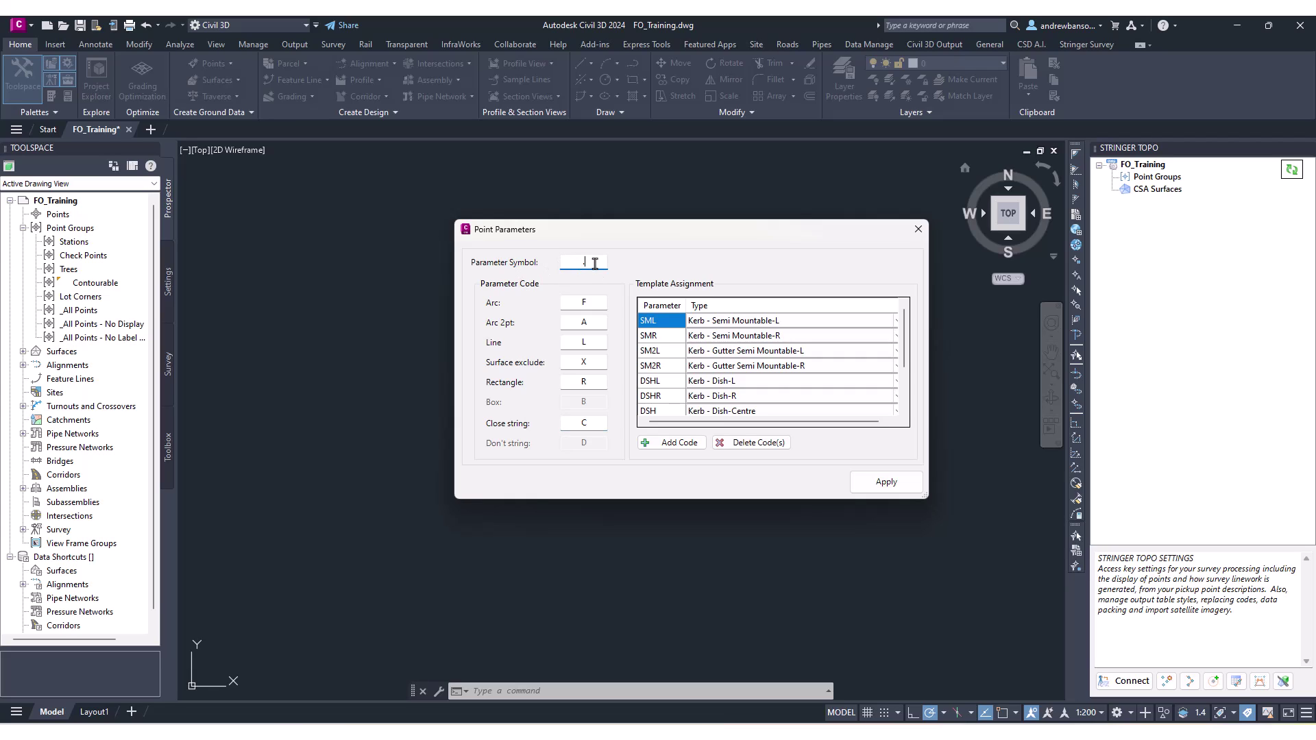
Review the arc, line, surface exclude, rectangle and close string parameter codes with the kerb template assignments, and apply the parameters.
click(595, 302)
click(594, 323)
click(595, 342)
click(595, 362)
click(595, 382)
click(593, 423)
click(594, 382)
click(594, 362)
click(591, 303)
click(600, 364)
click(593, 263)
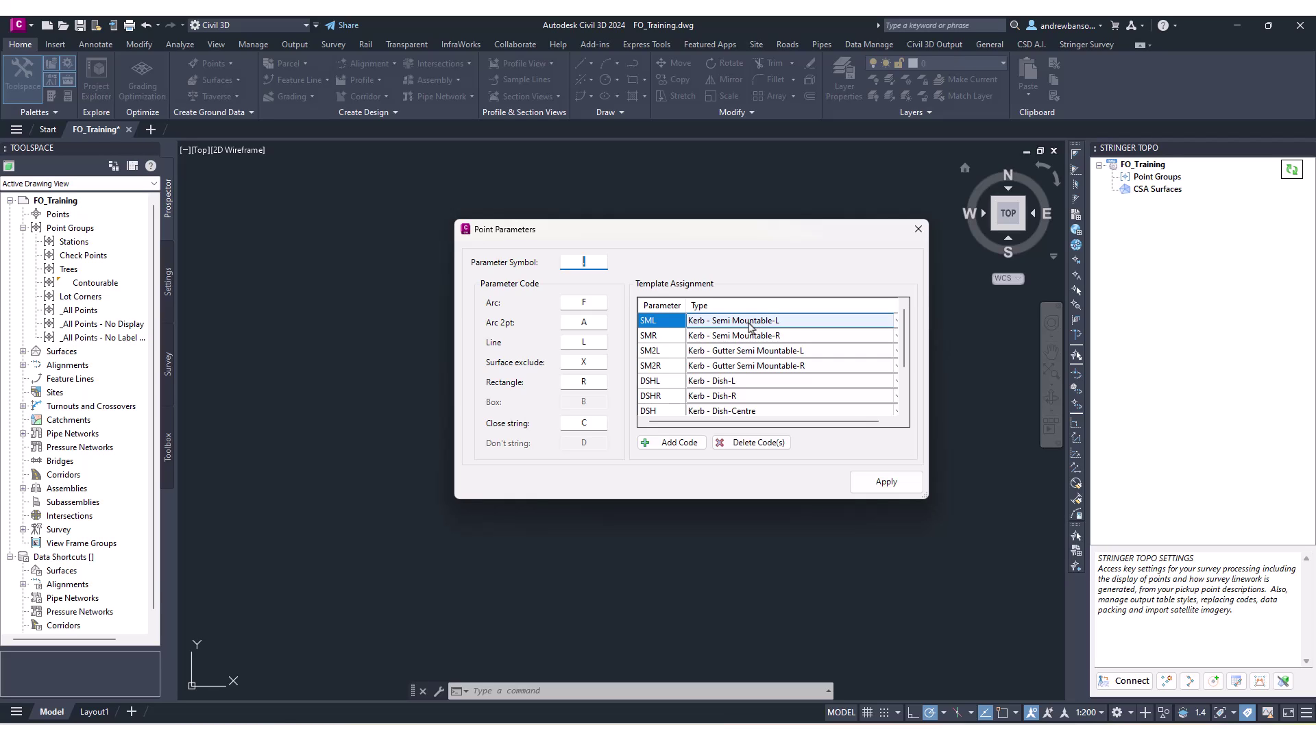
drag(766, 239, 782, 259)
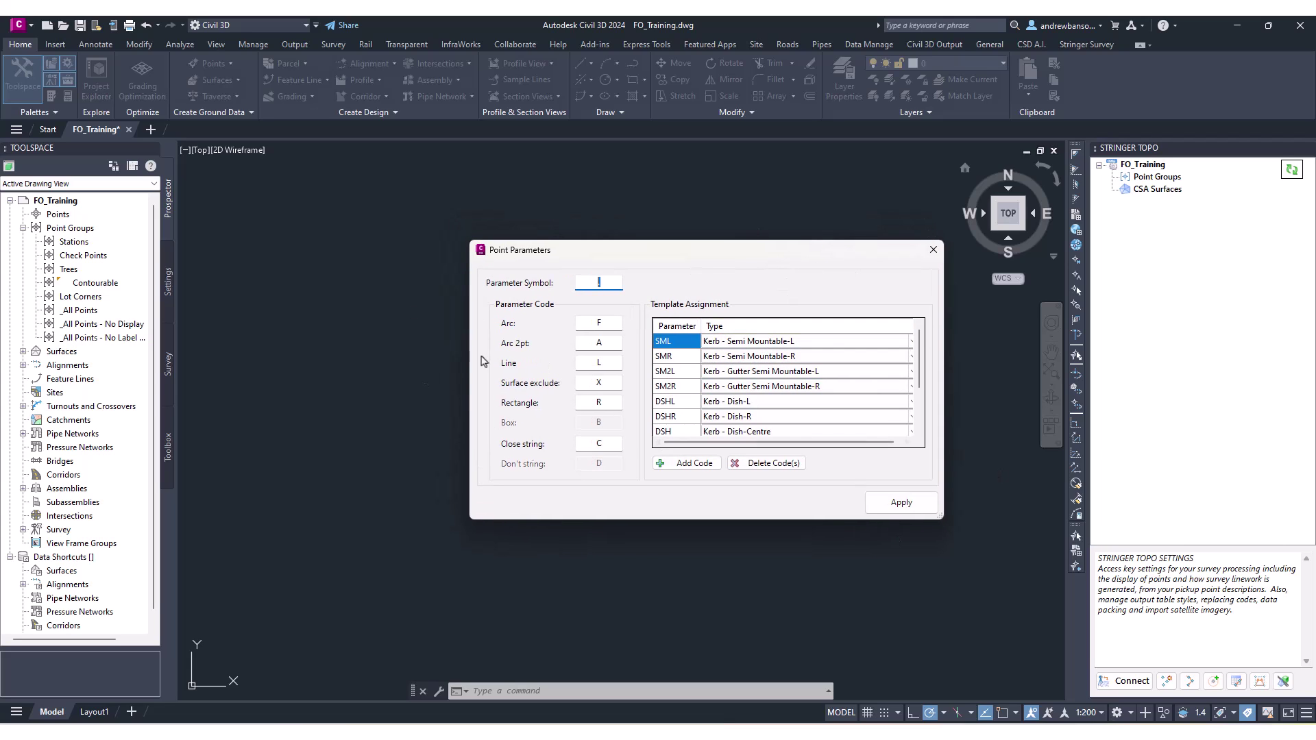
click(902, 503)
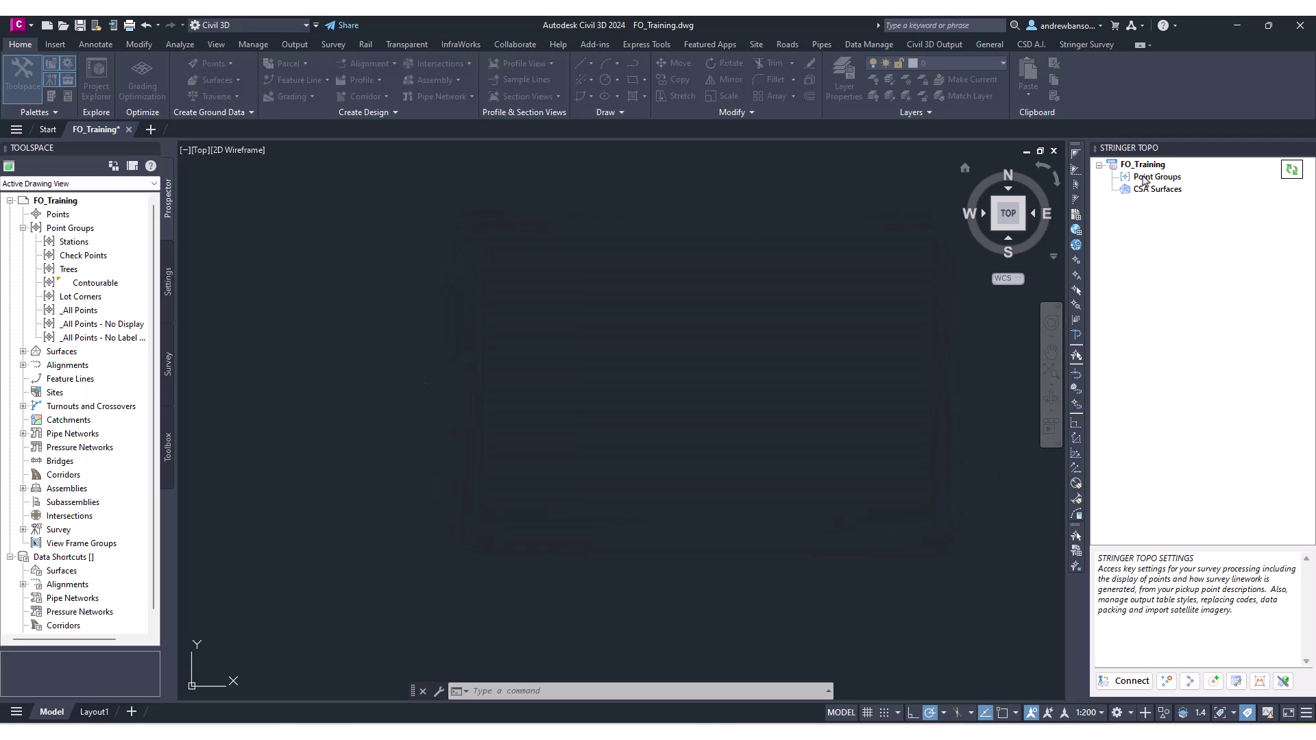
View the Local Kerb - Gutter Semi Mountable-L template in the Template Editor and accept it unchanged.
right_click(1144, 165)
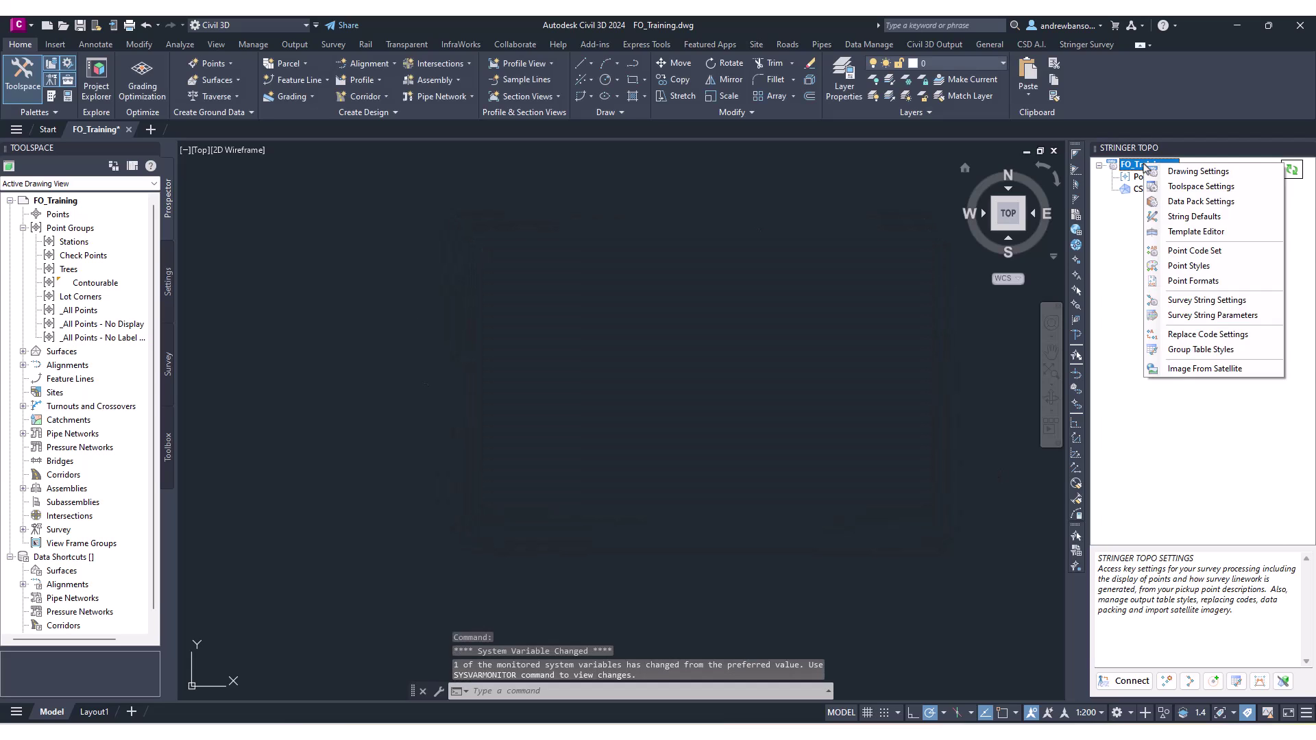
click(1178, 233)
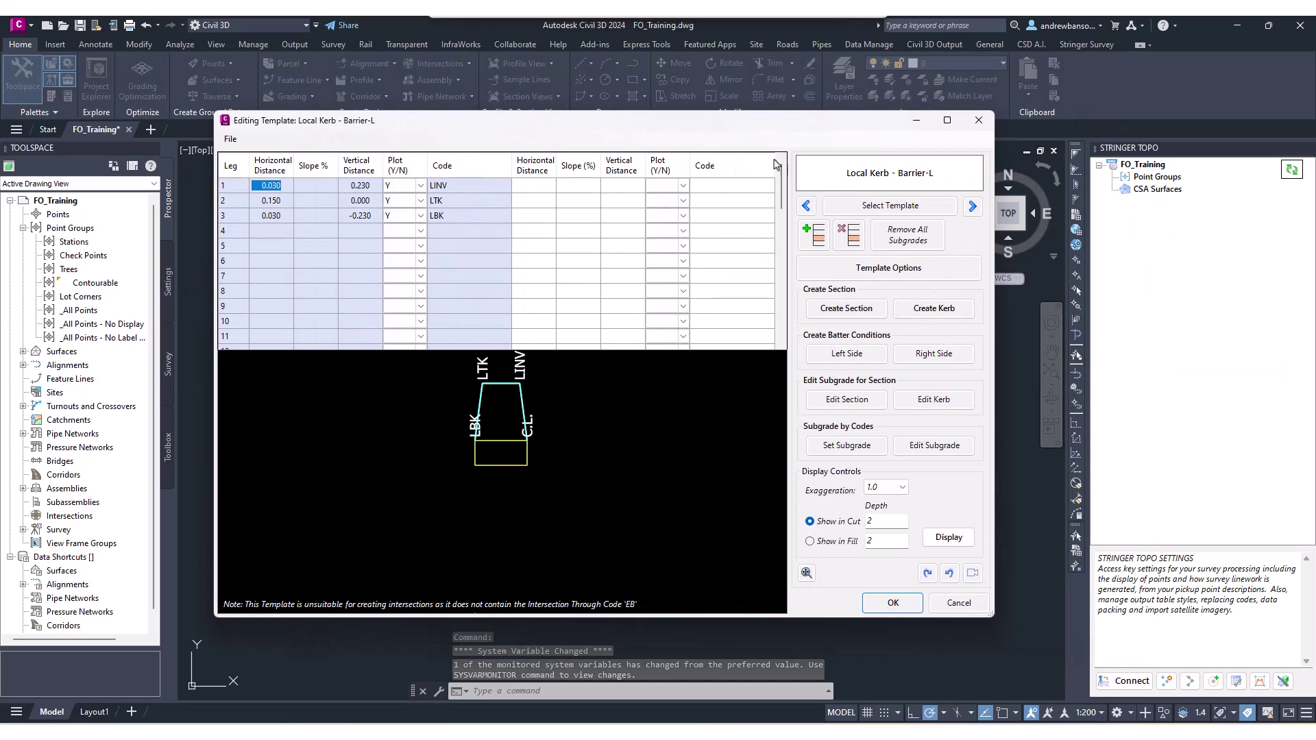
click(890, 206)
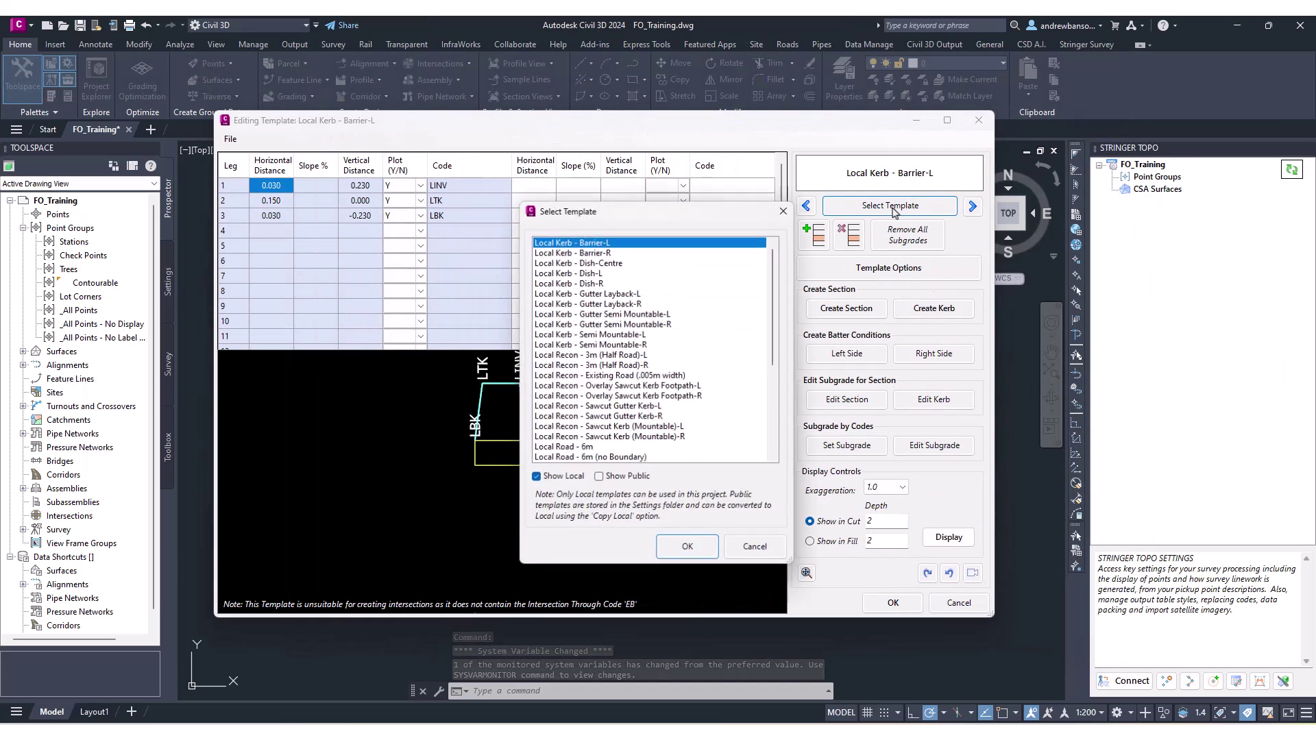
double_click(606, 314)
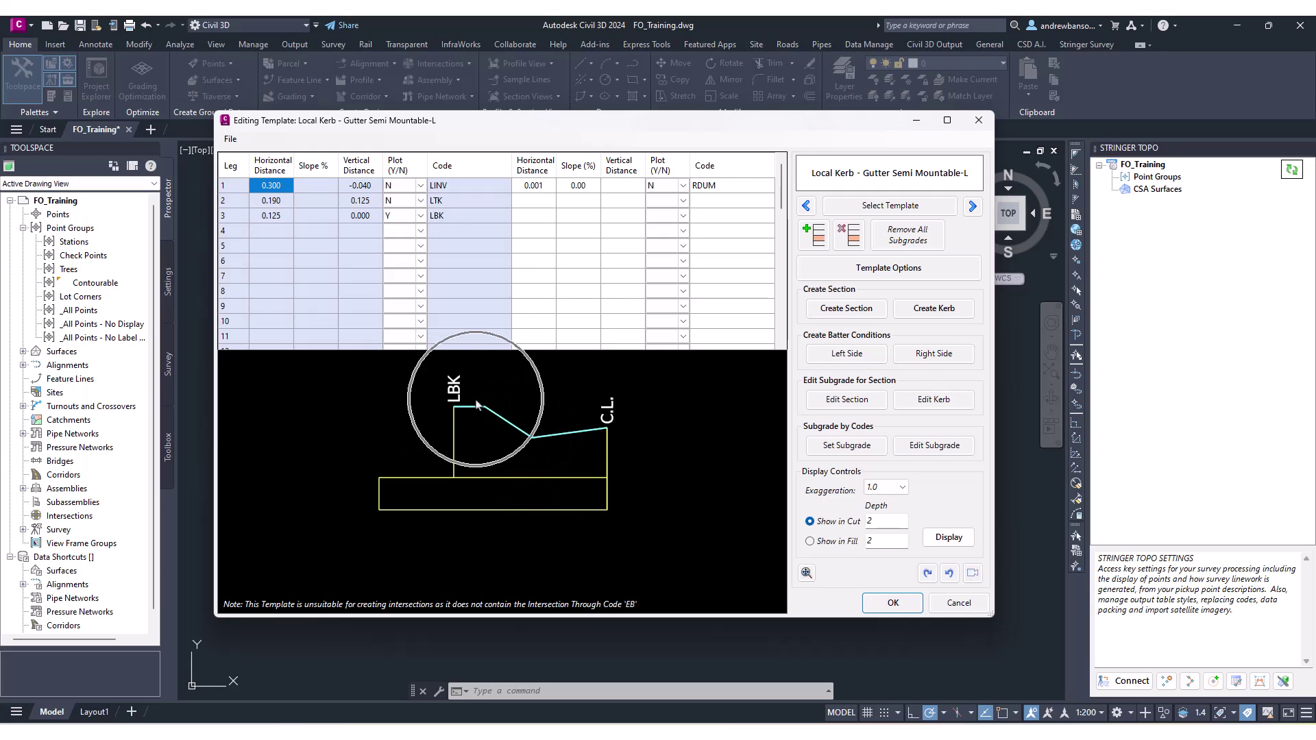
click(892, 603)
Examine the FO_Training settings commands, including Image From Satellite, without running any of them.
right_click(1157, 165)
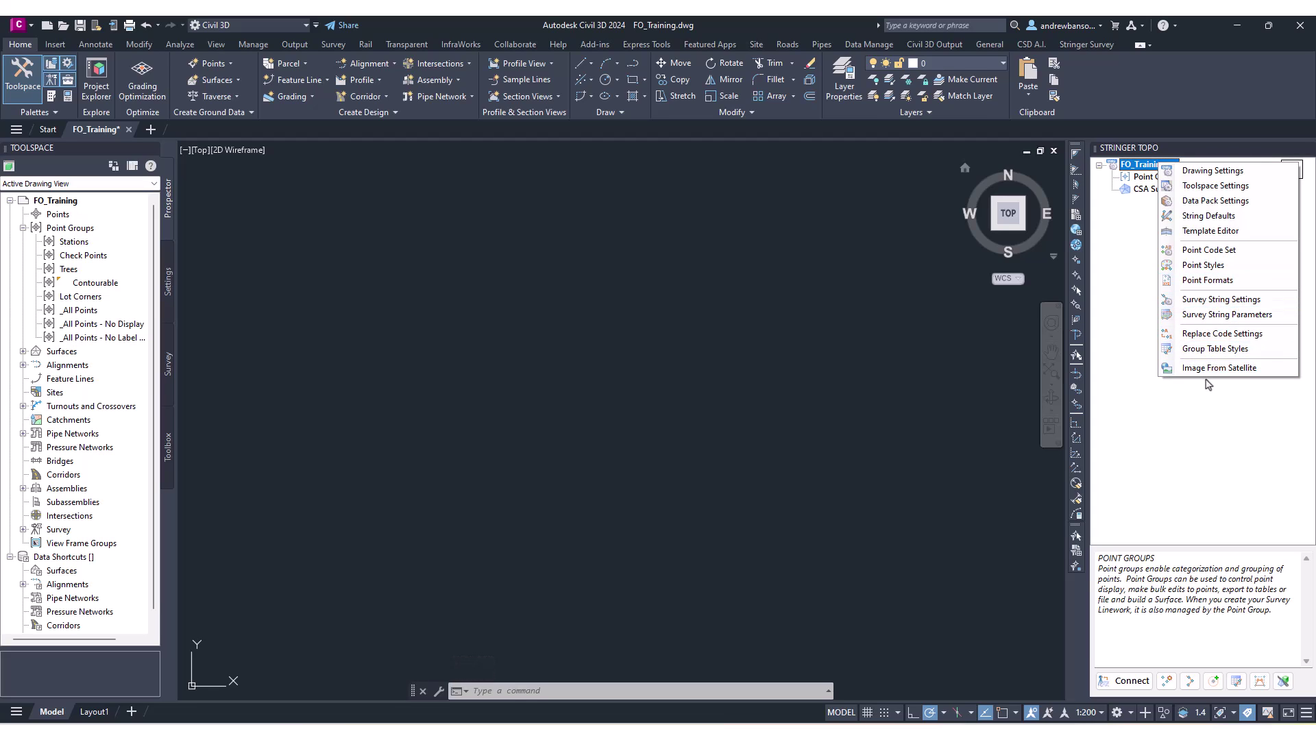
click(1218, 369)
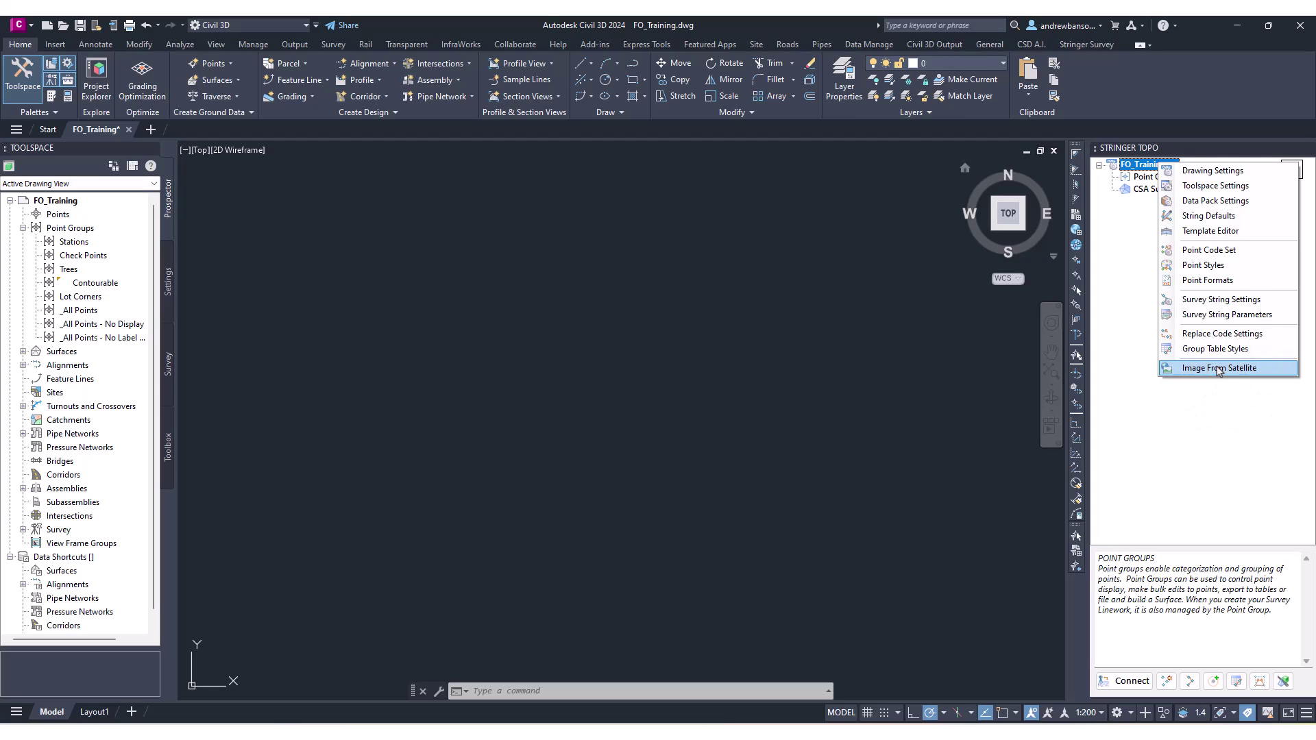
click(1217, 368)
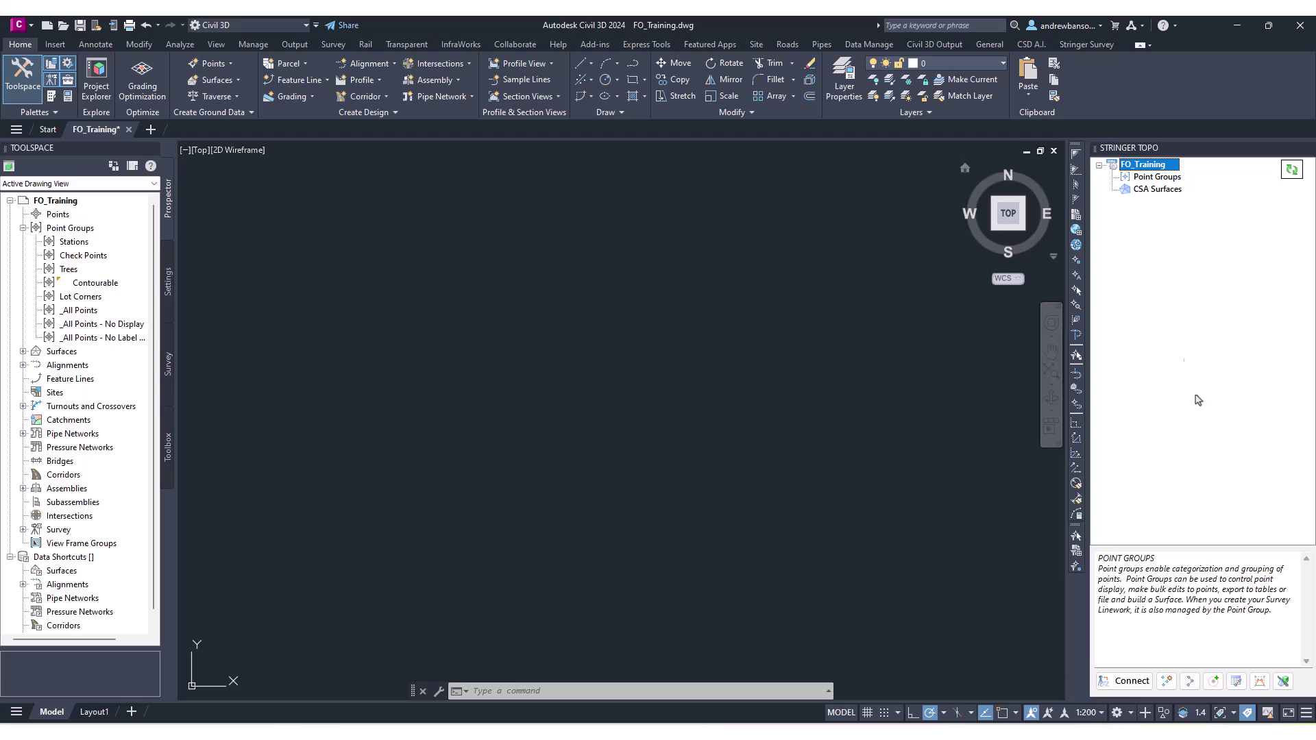
right_click(1138, 166)
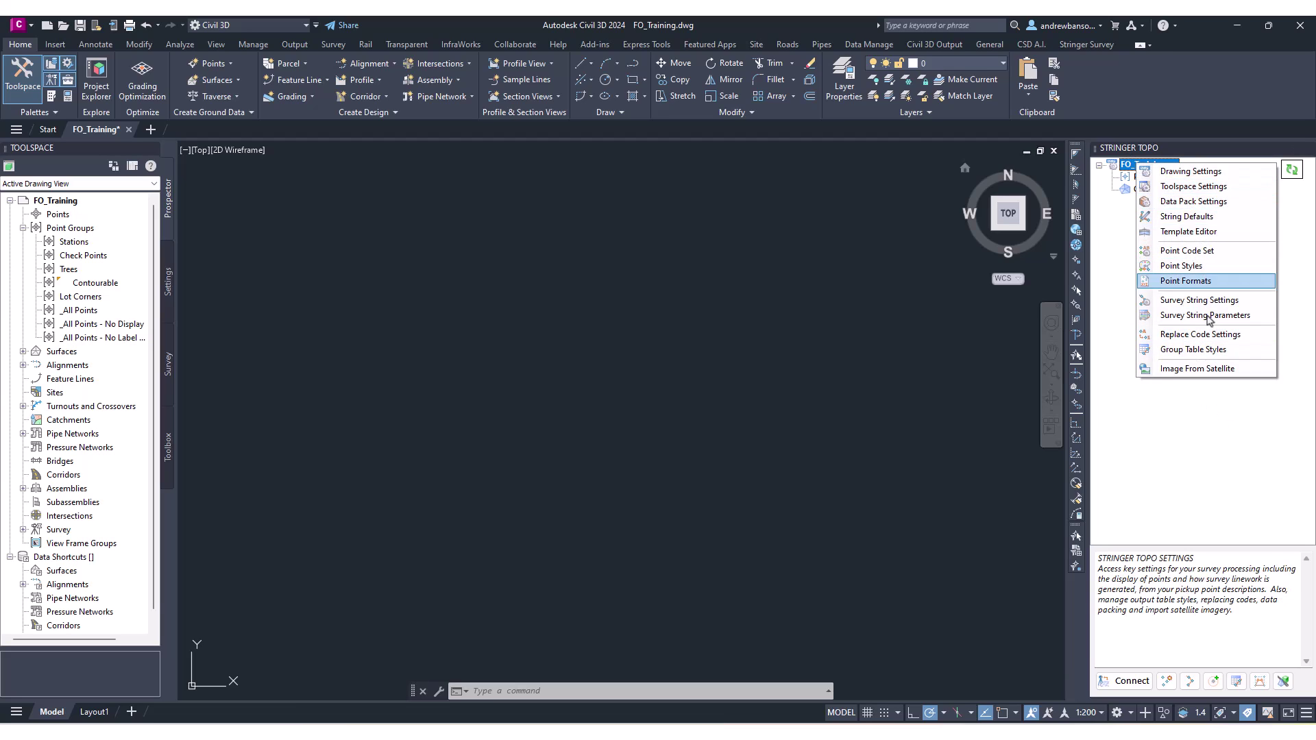
click(1199, 421)
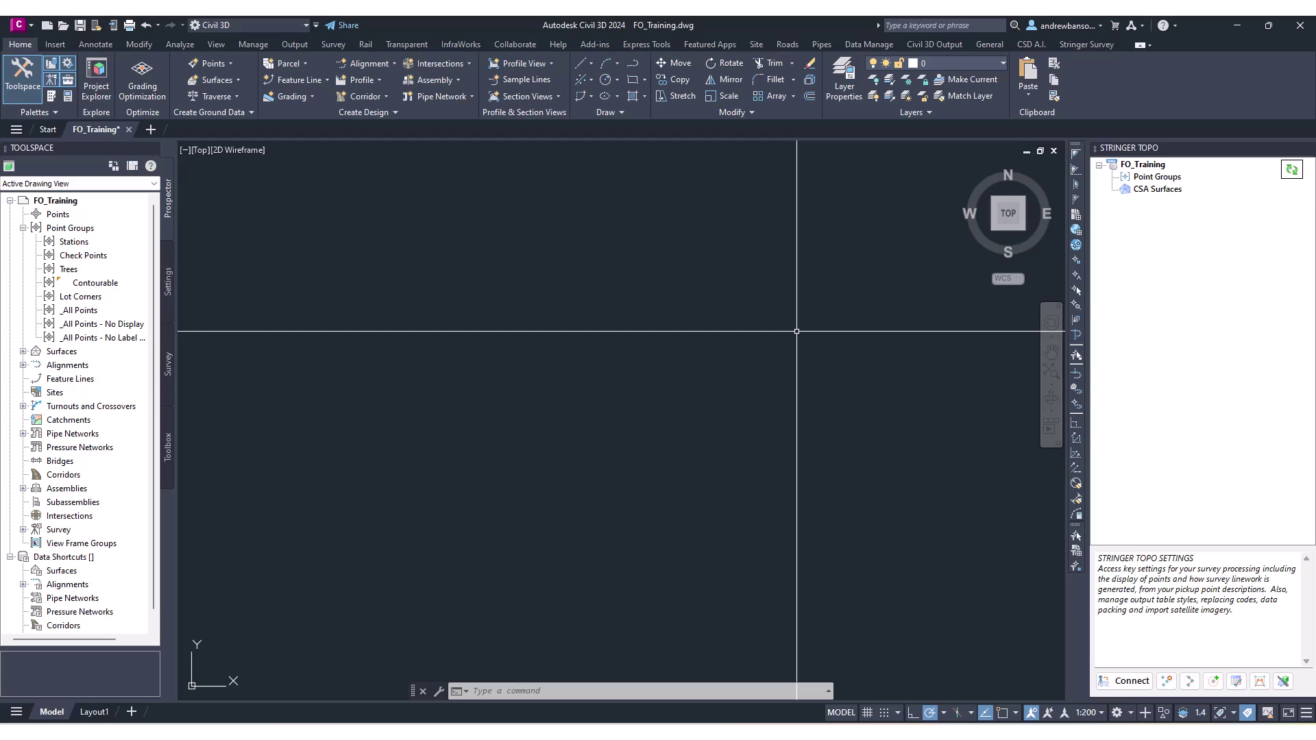
Show the Stringer Survey commands and select the NS surface among the drawing's surfaces.
click(1077, 44)
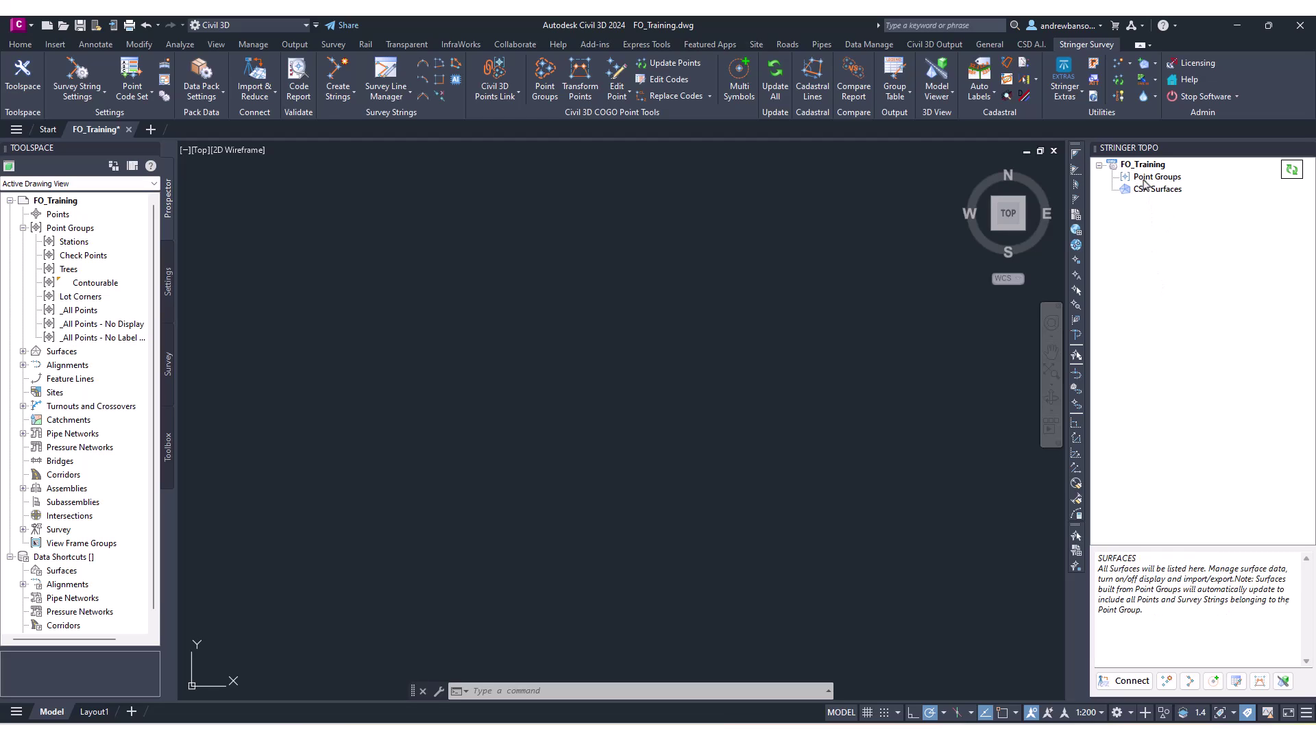
mouse_move(1143, 181)
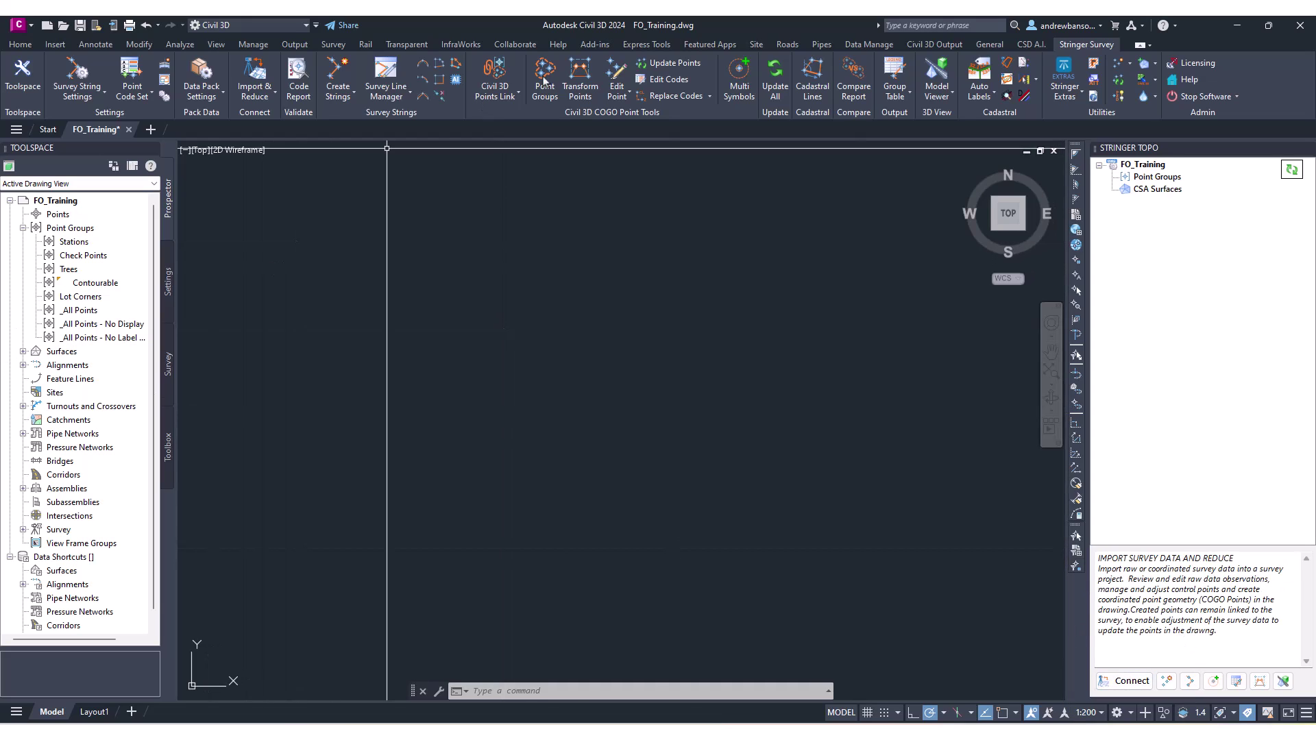
click(23, 351)
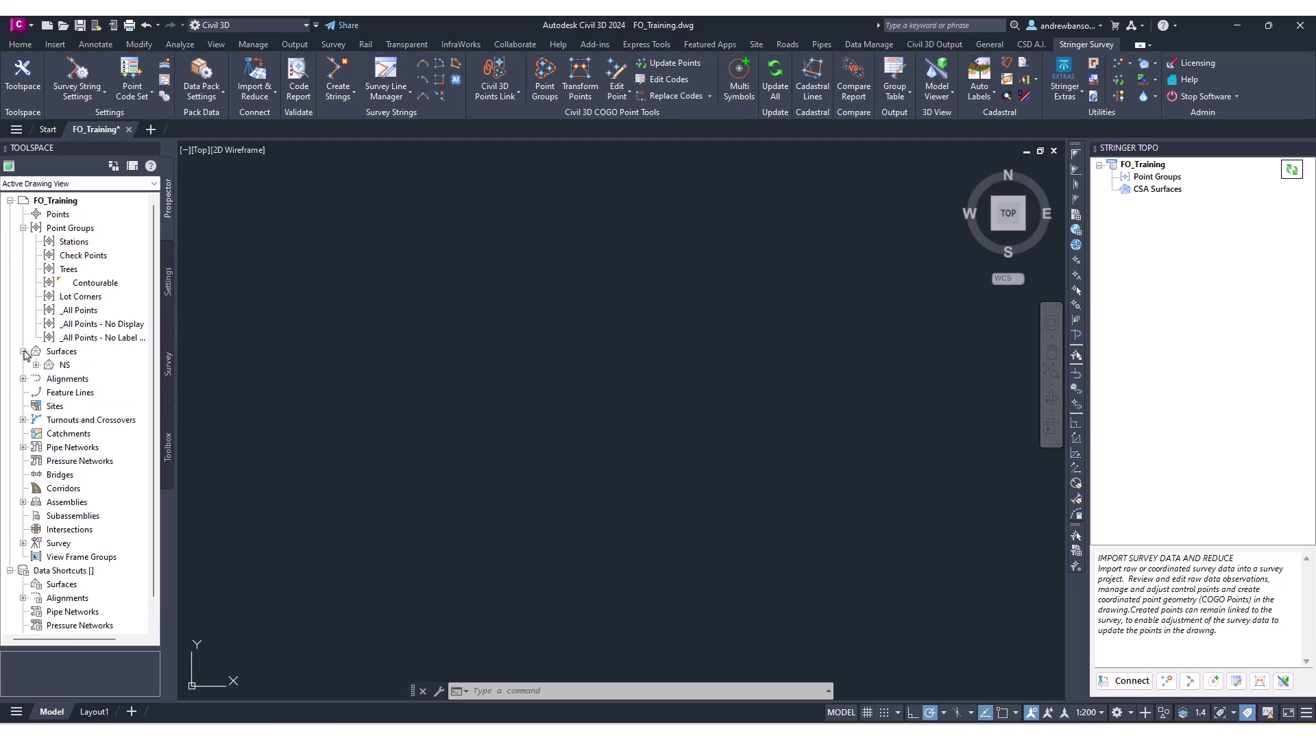
click(69, 367)
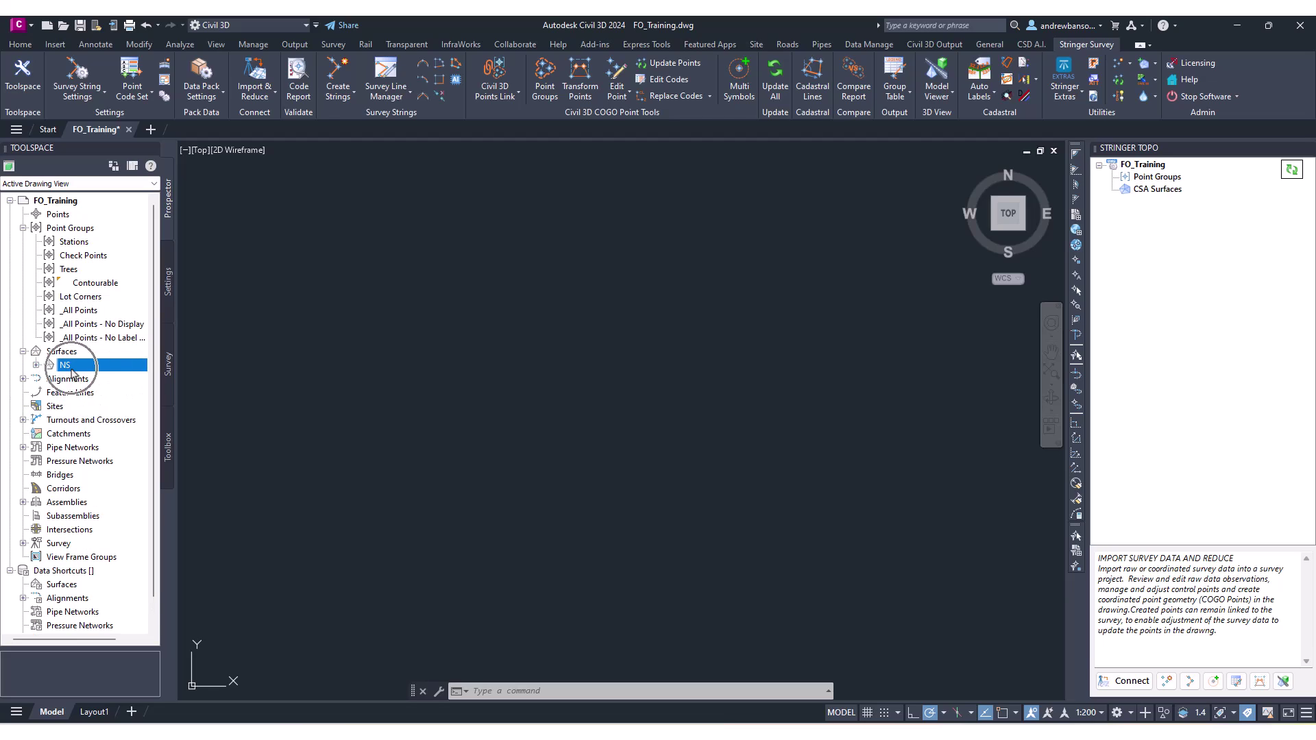